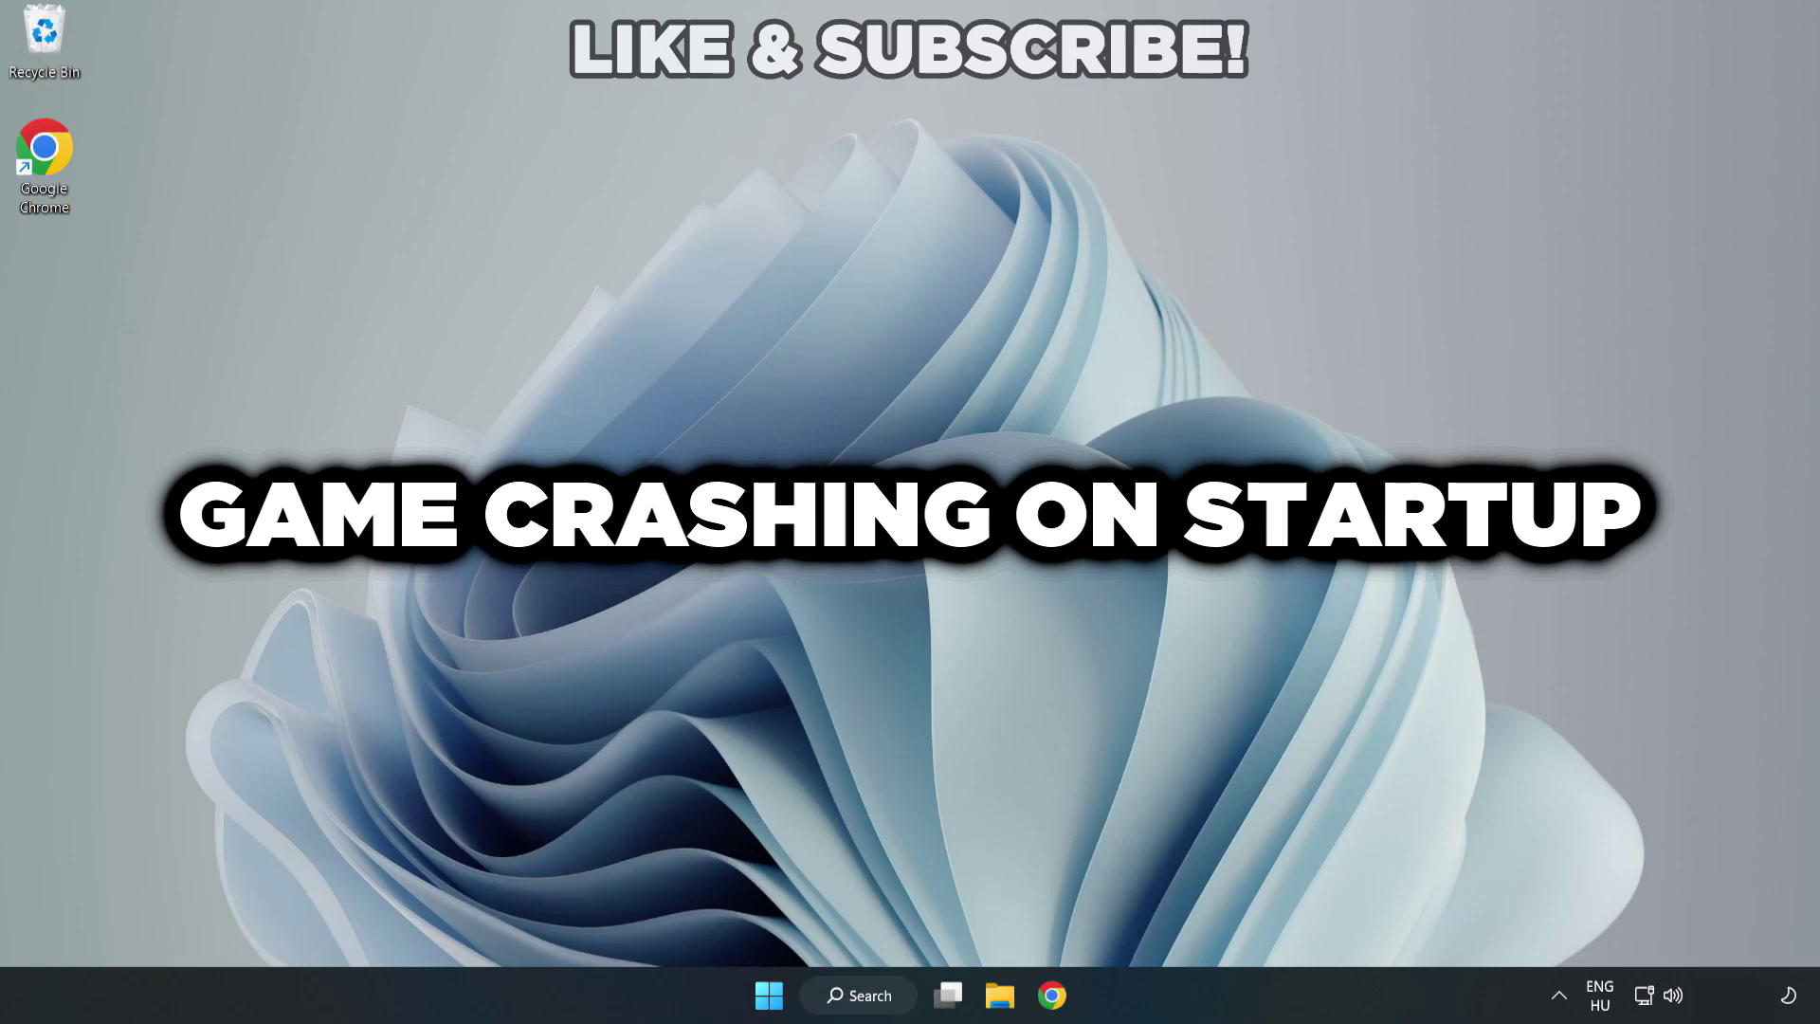
- Search Windows for 'device manager' so Device Manager shows as the best match
left_click(870, 1001)
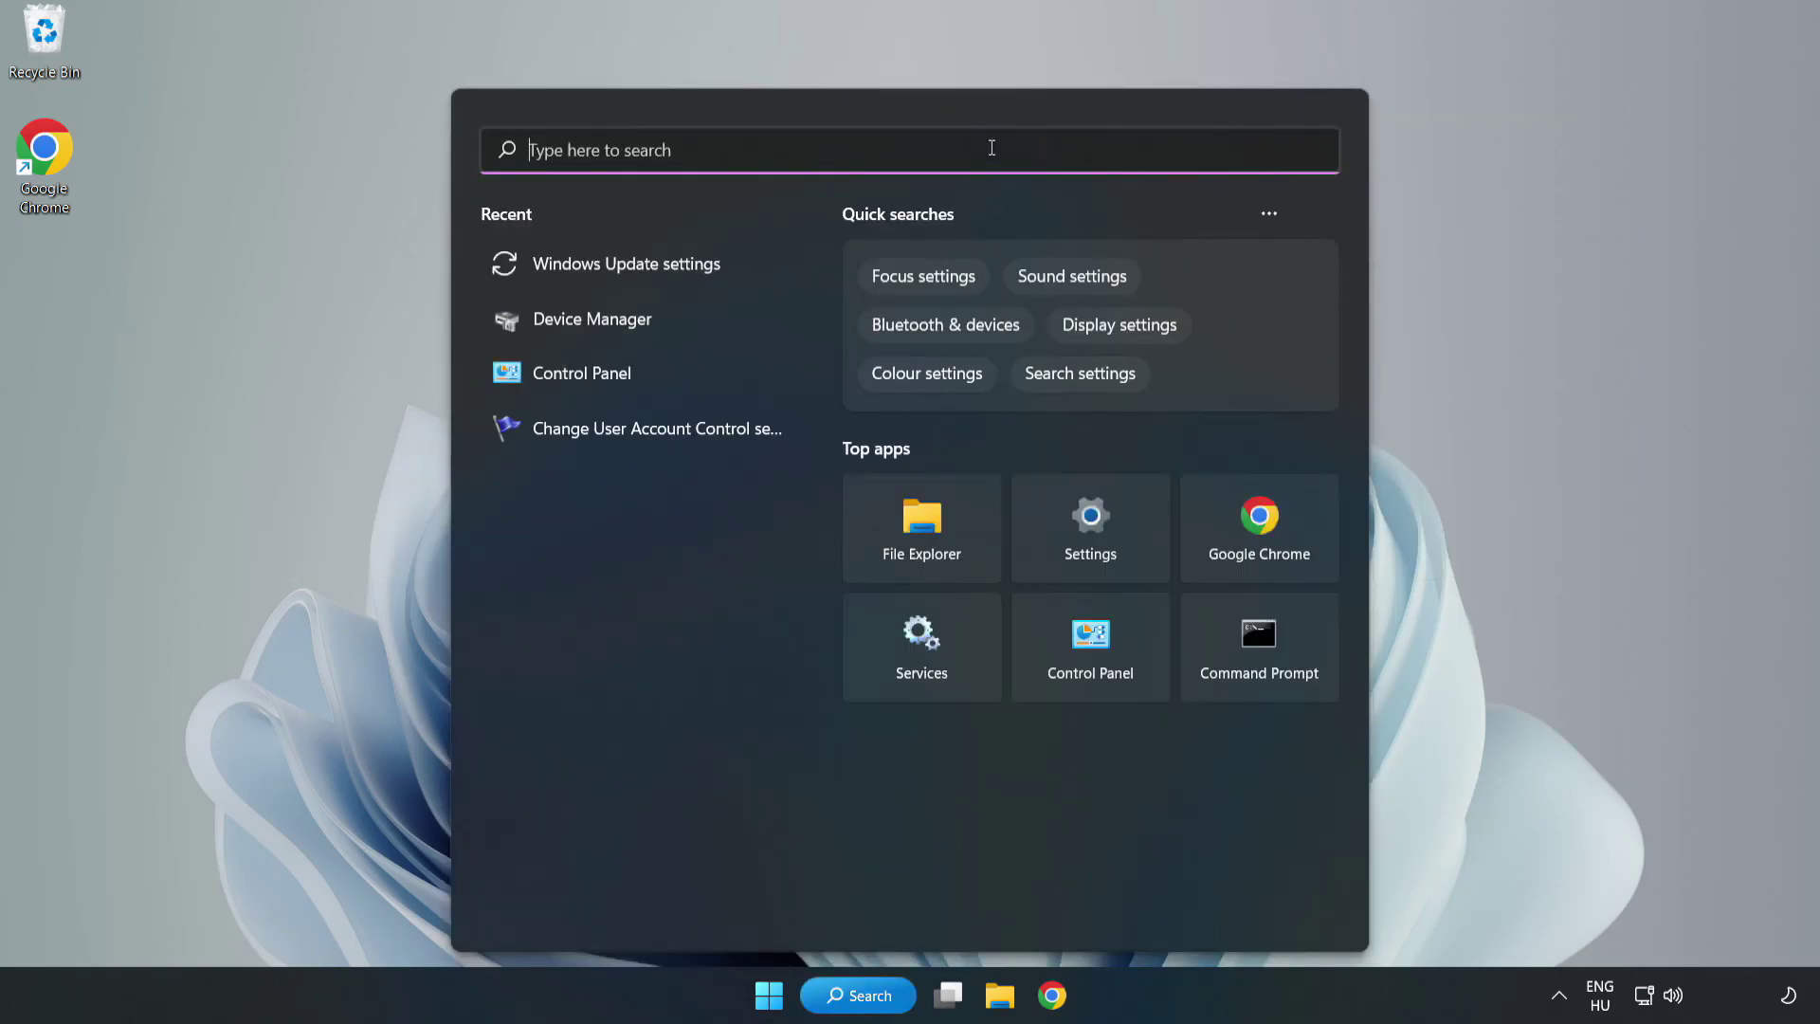
type("devi")
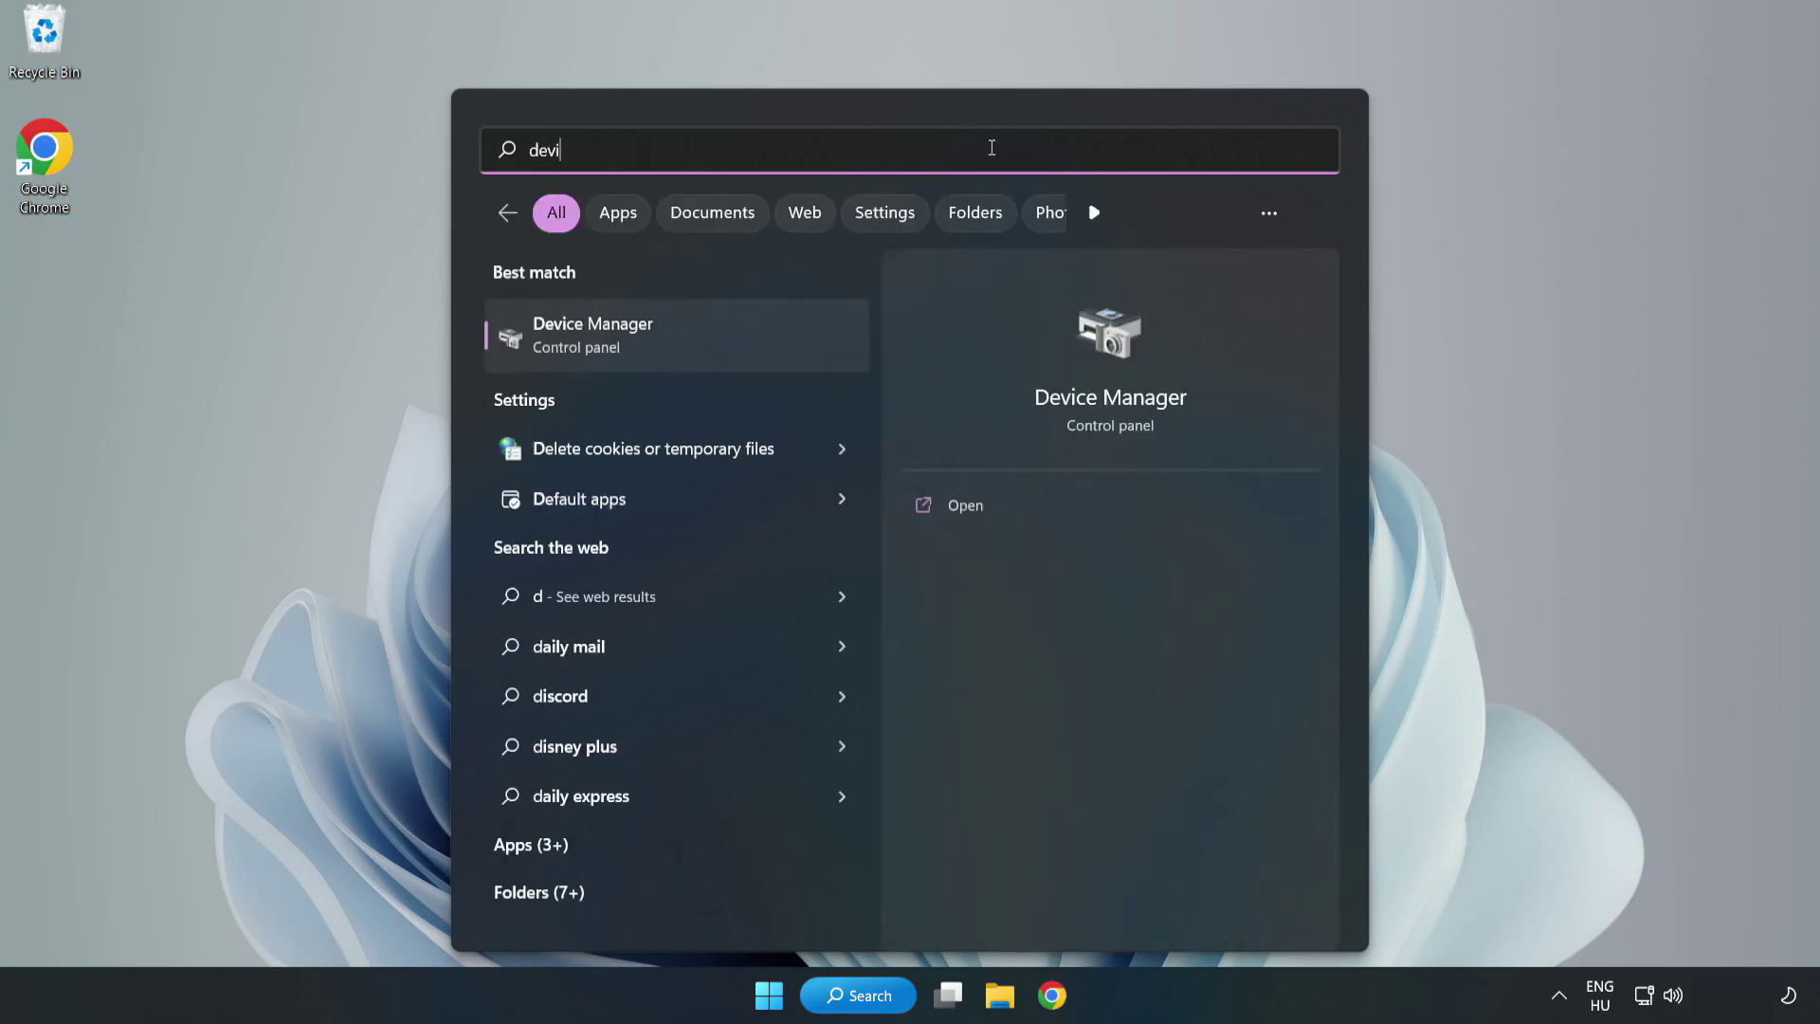
type("ce mana")
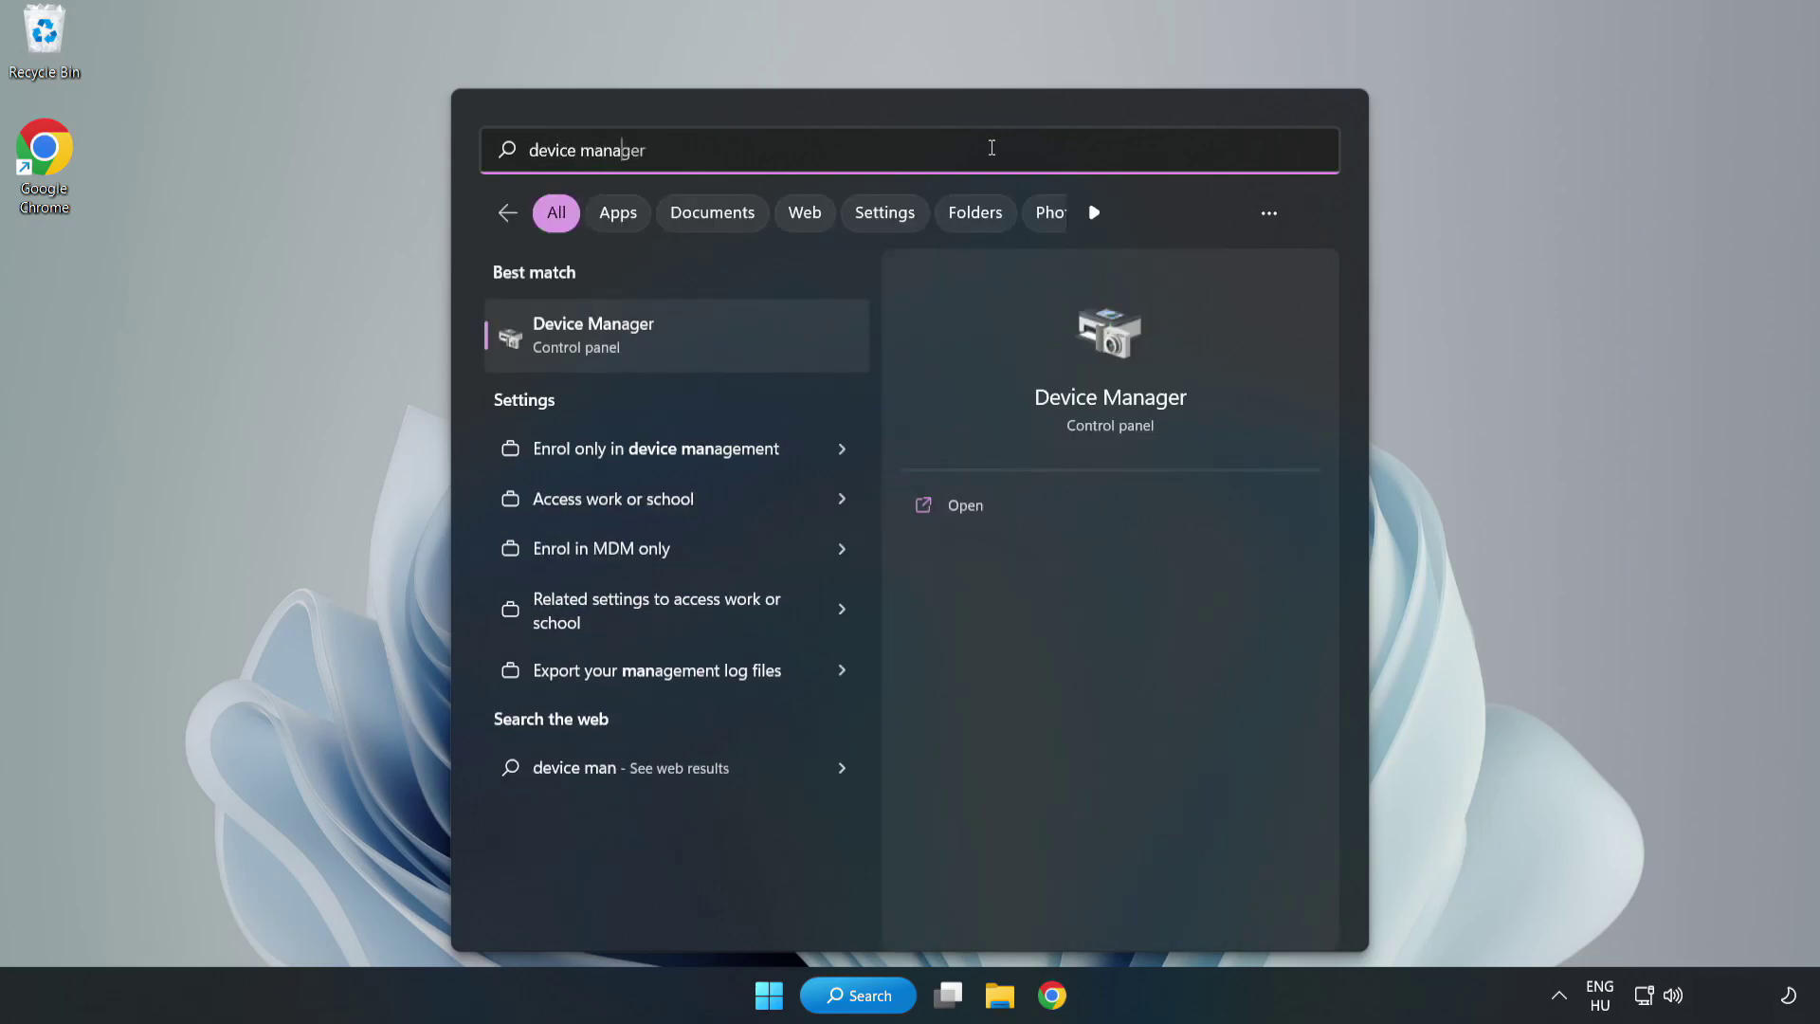
type("ger")
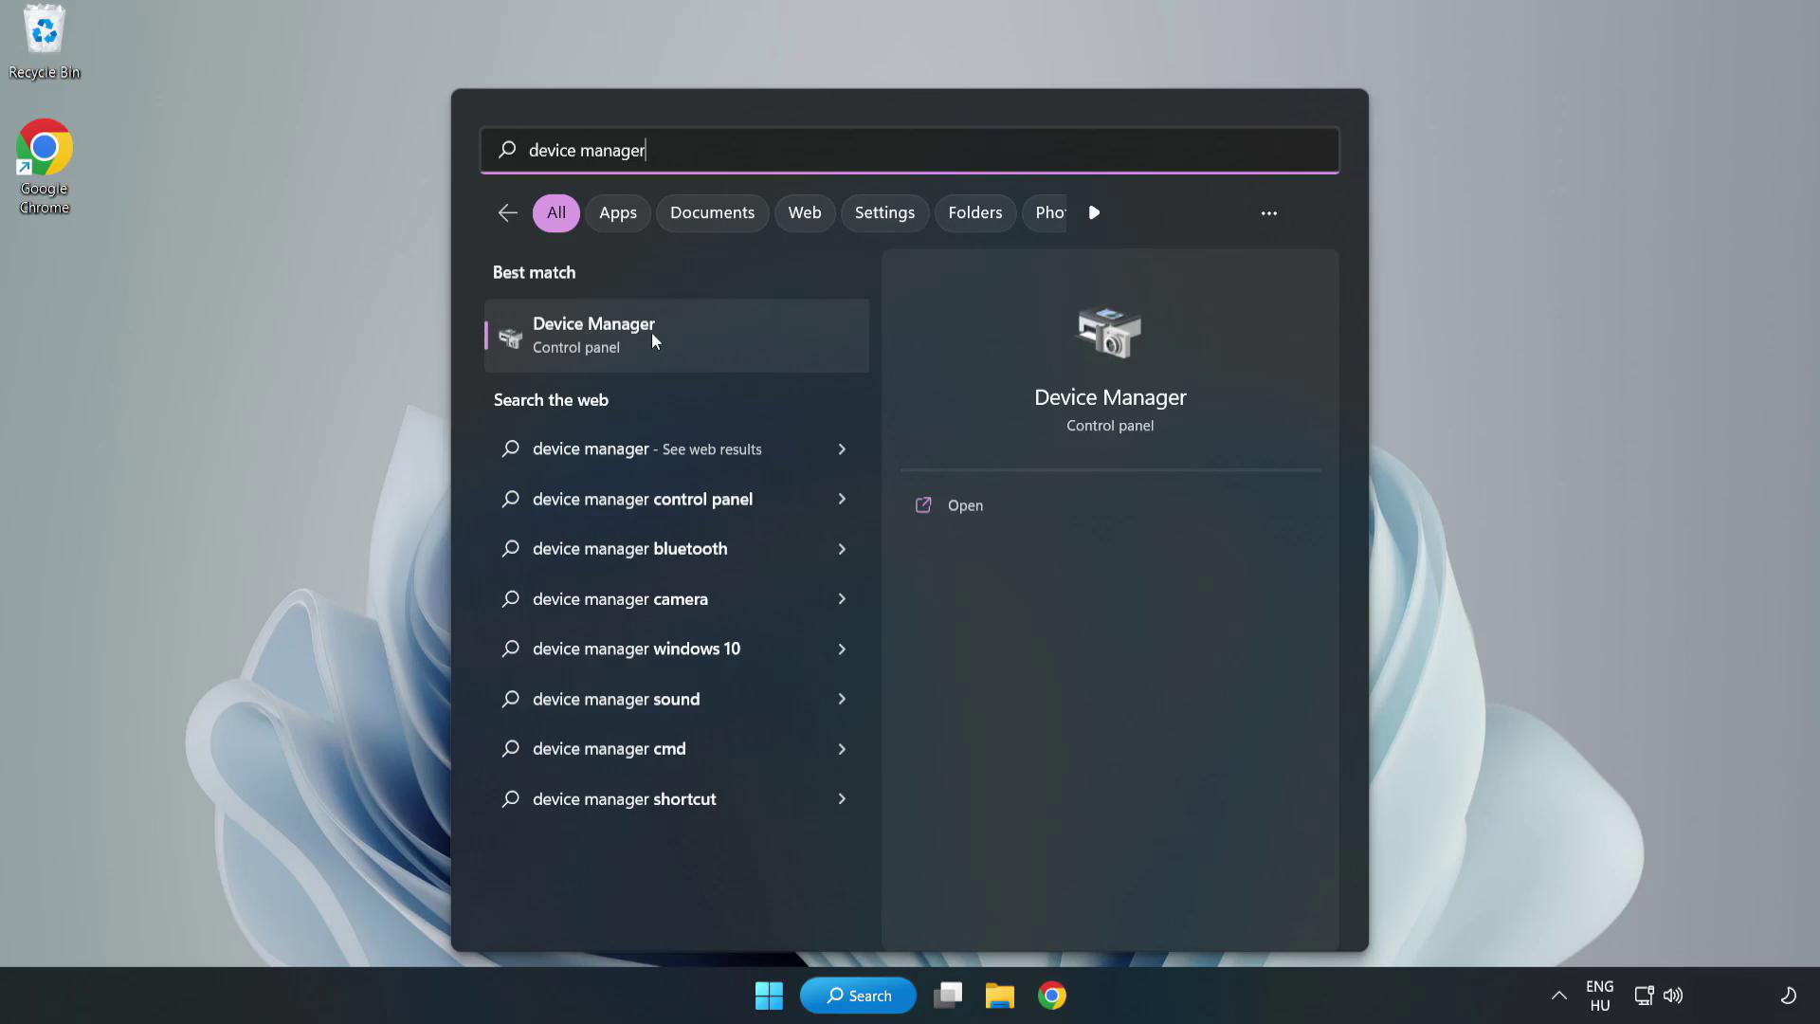
- Launch Device Manager and select VMware SVGA 3D under Display adapters
left_click(675, 345)
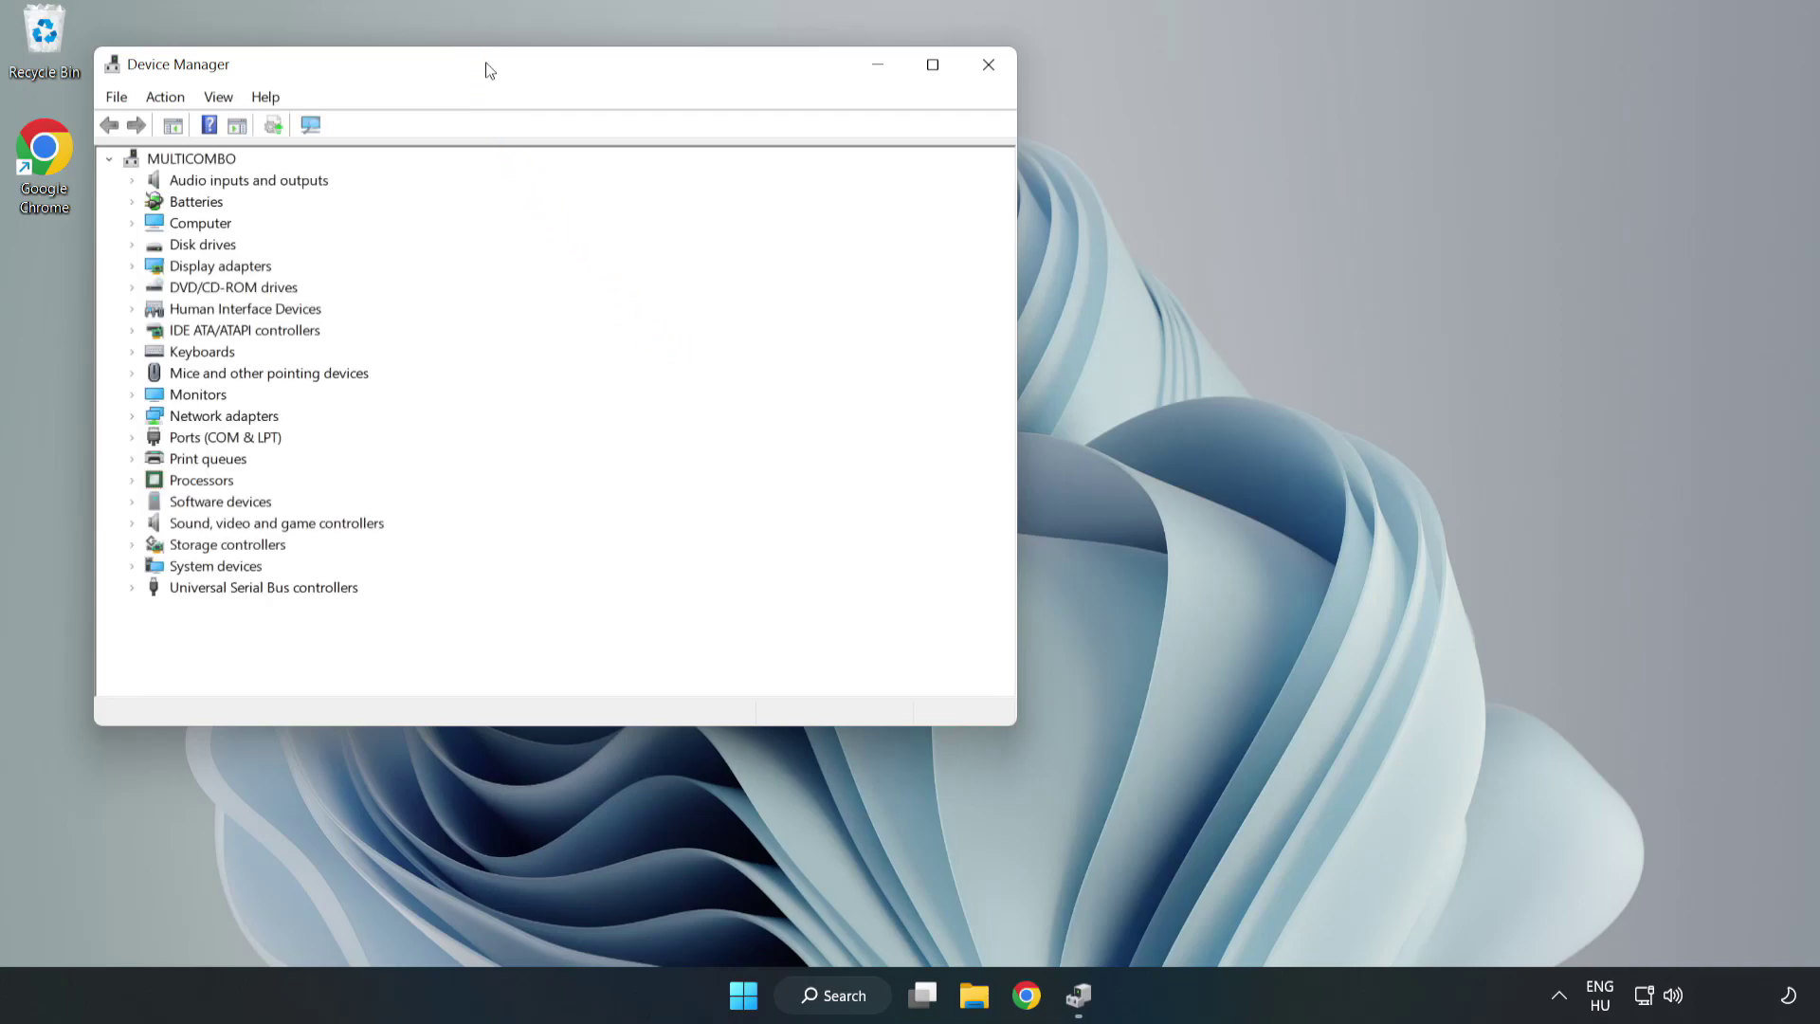
left_click_drag(488, 69, 812, 163)
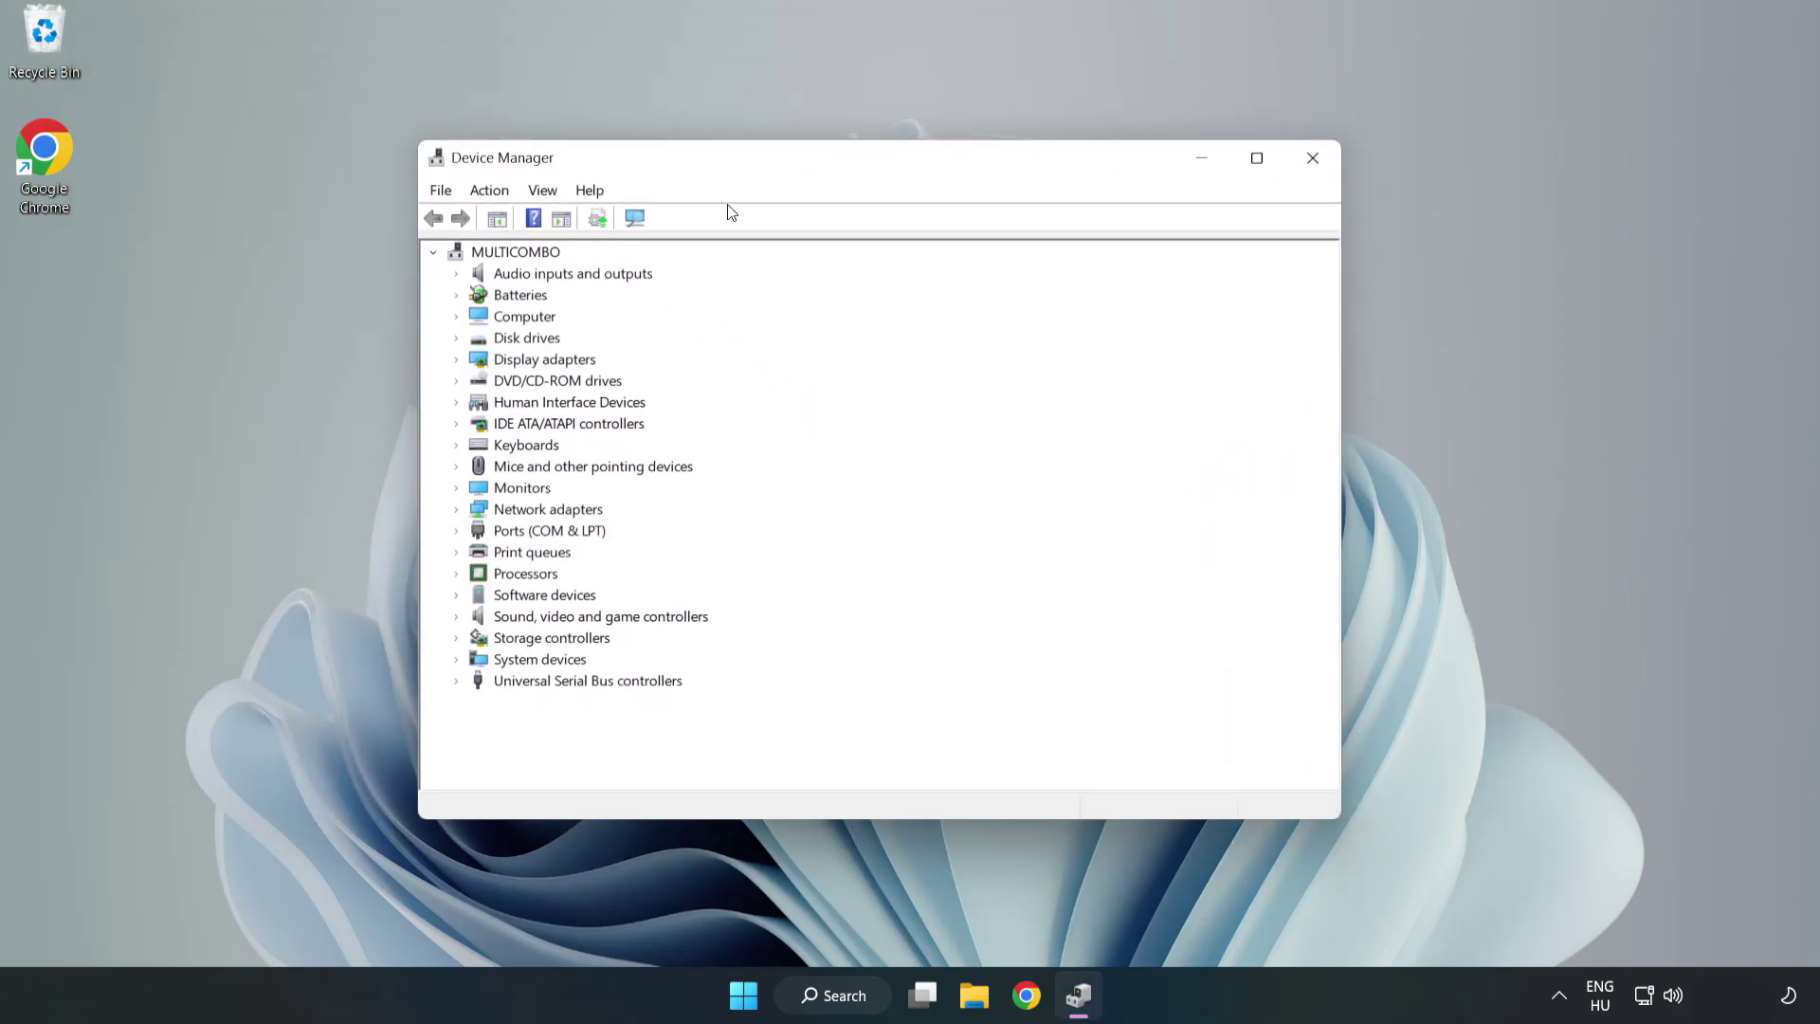
left_click(485, 361)
left_click(455, 360)
left_click(511, 387)
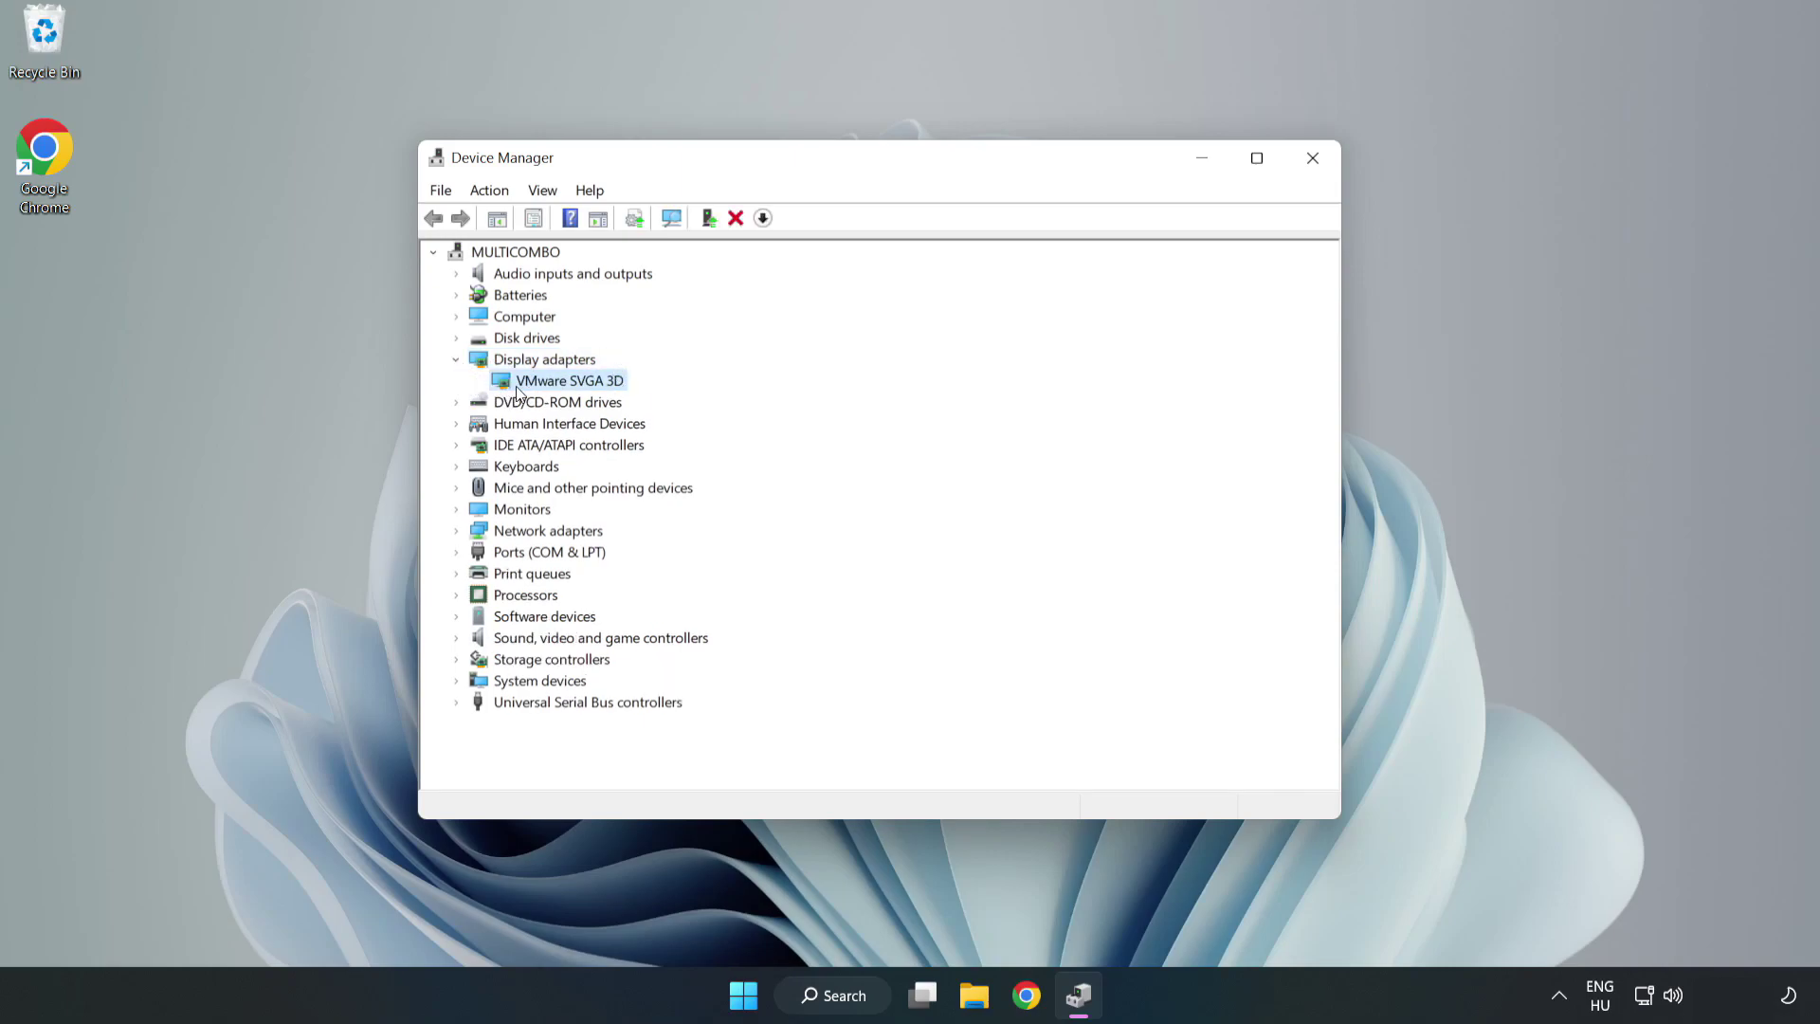
- Search automatically for a VMware SVGA 3D driver update, then close Device Manager
right_click(566, 388)
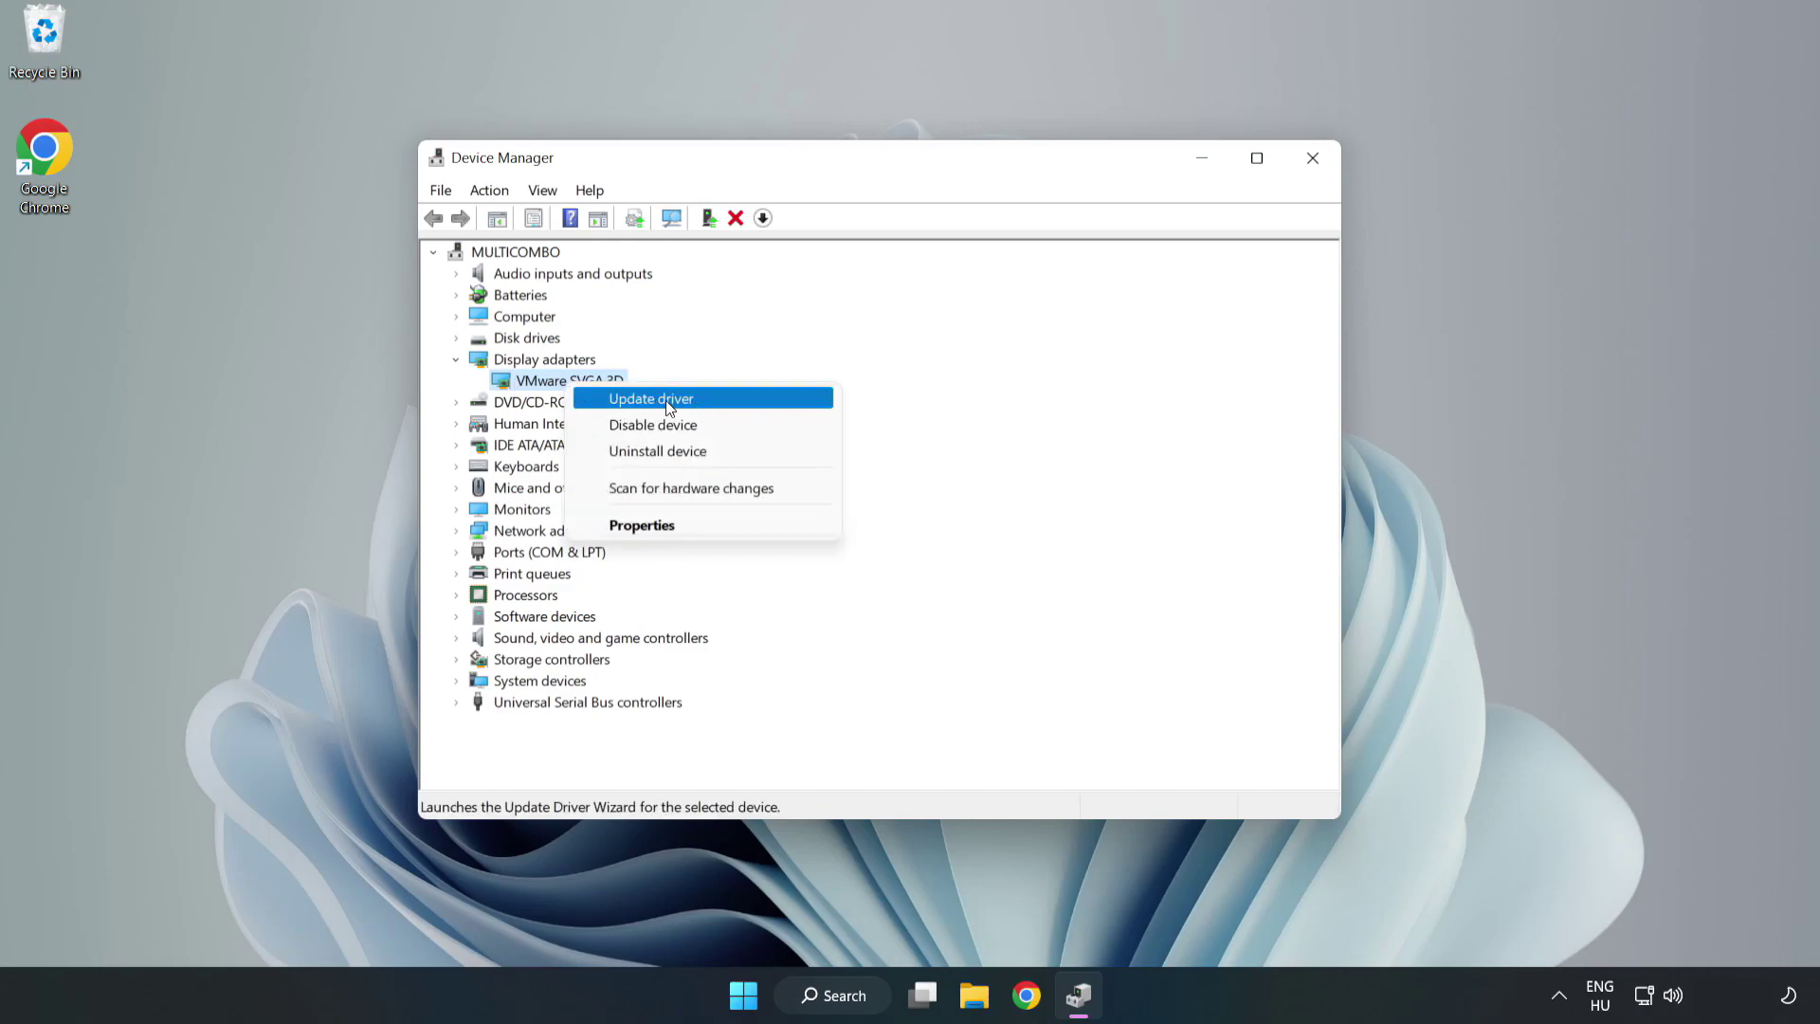
left_click(706, 405)
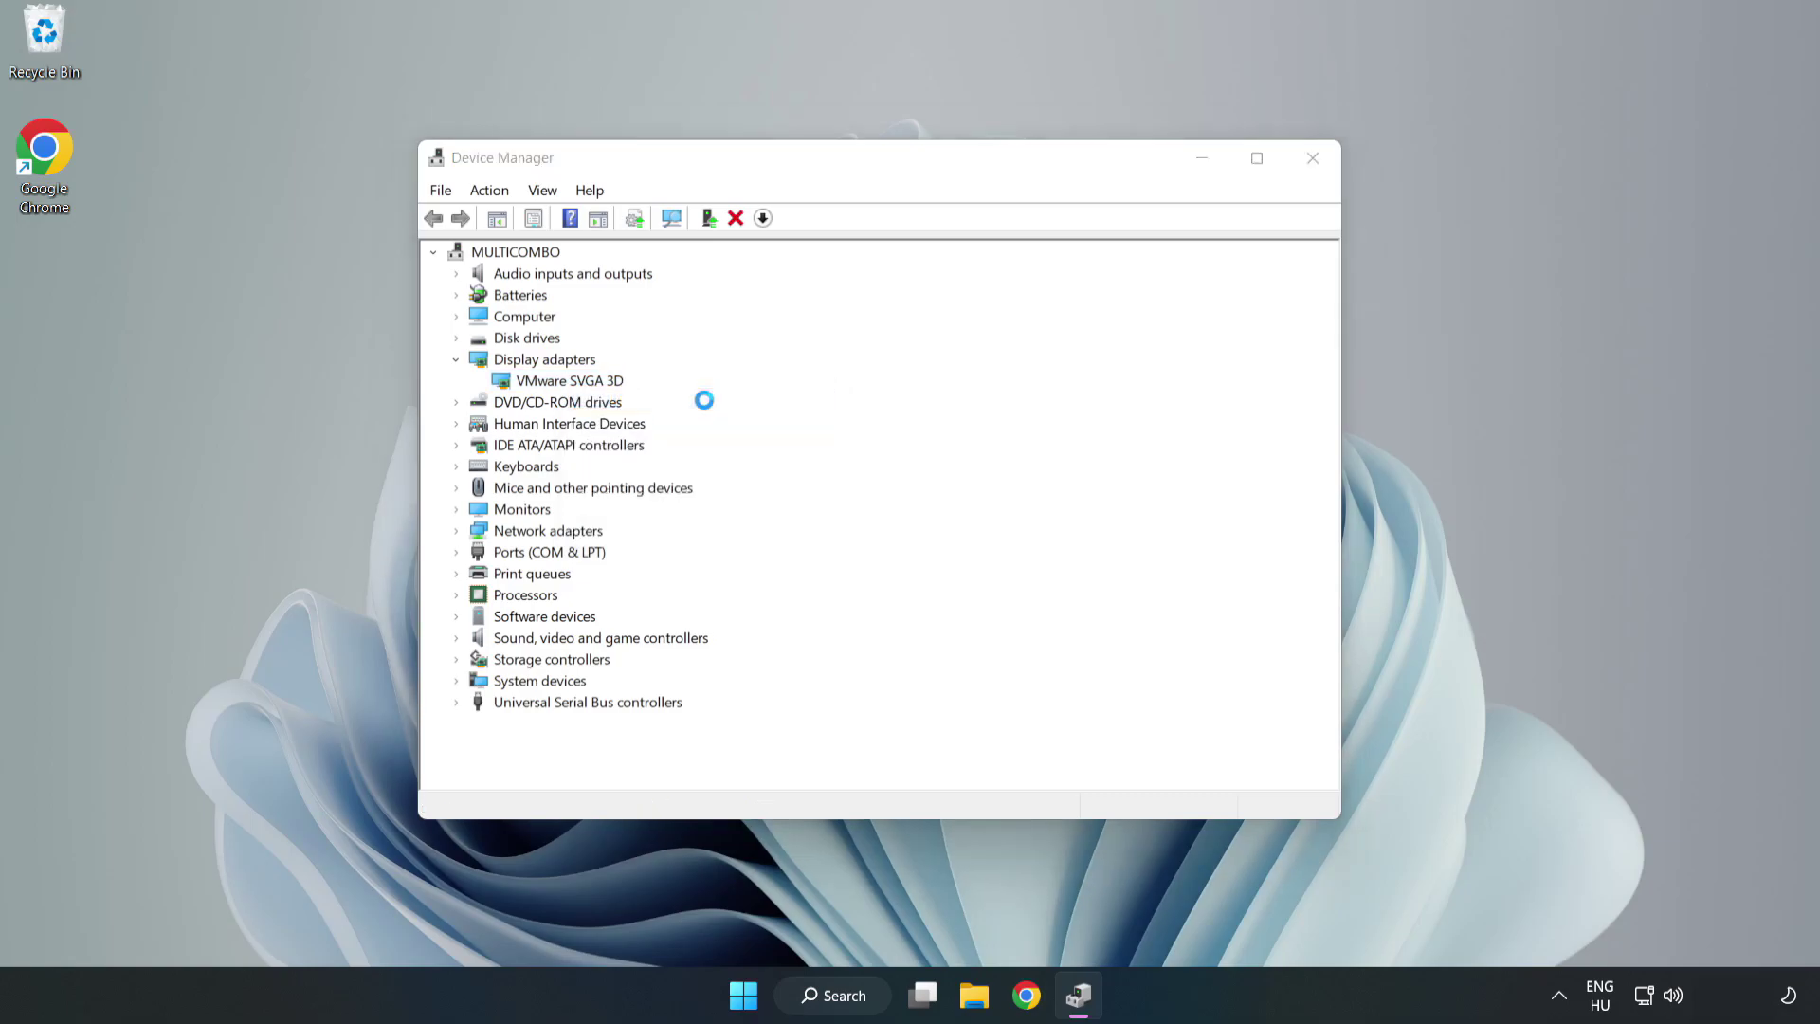
left_click(725, 443)
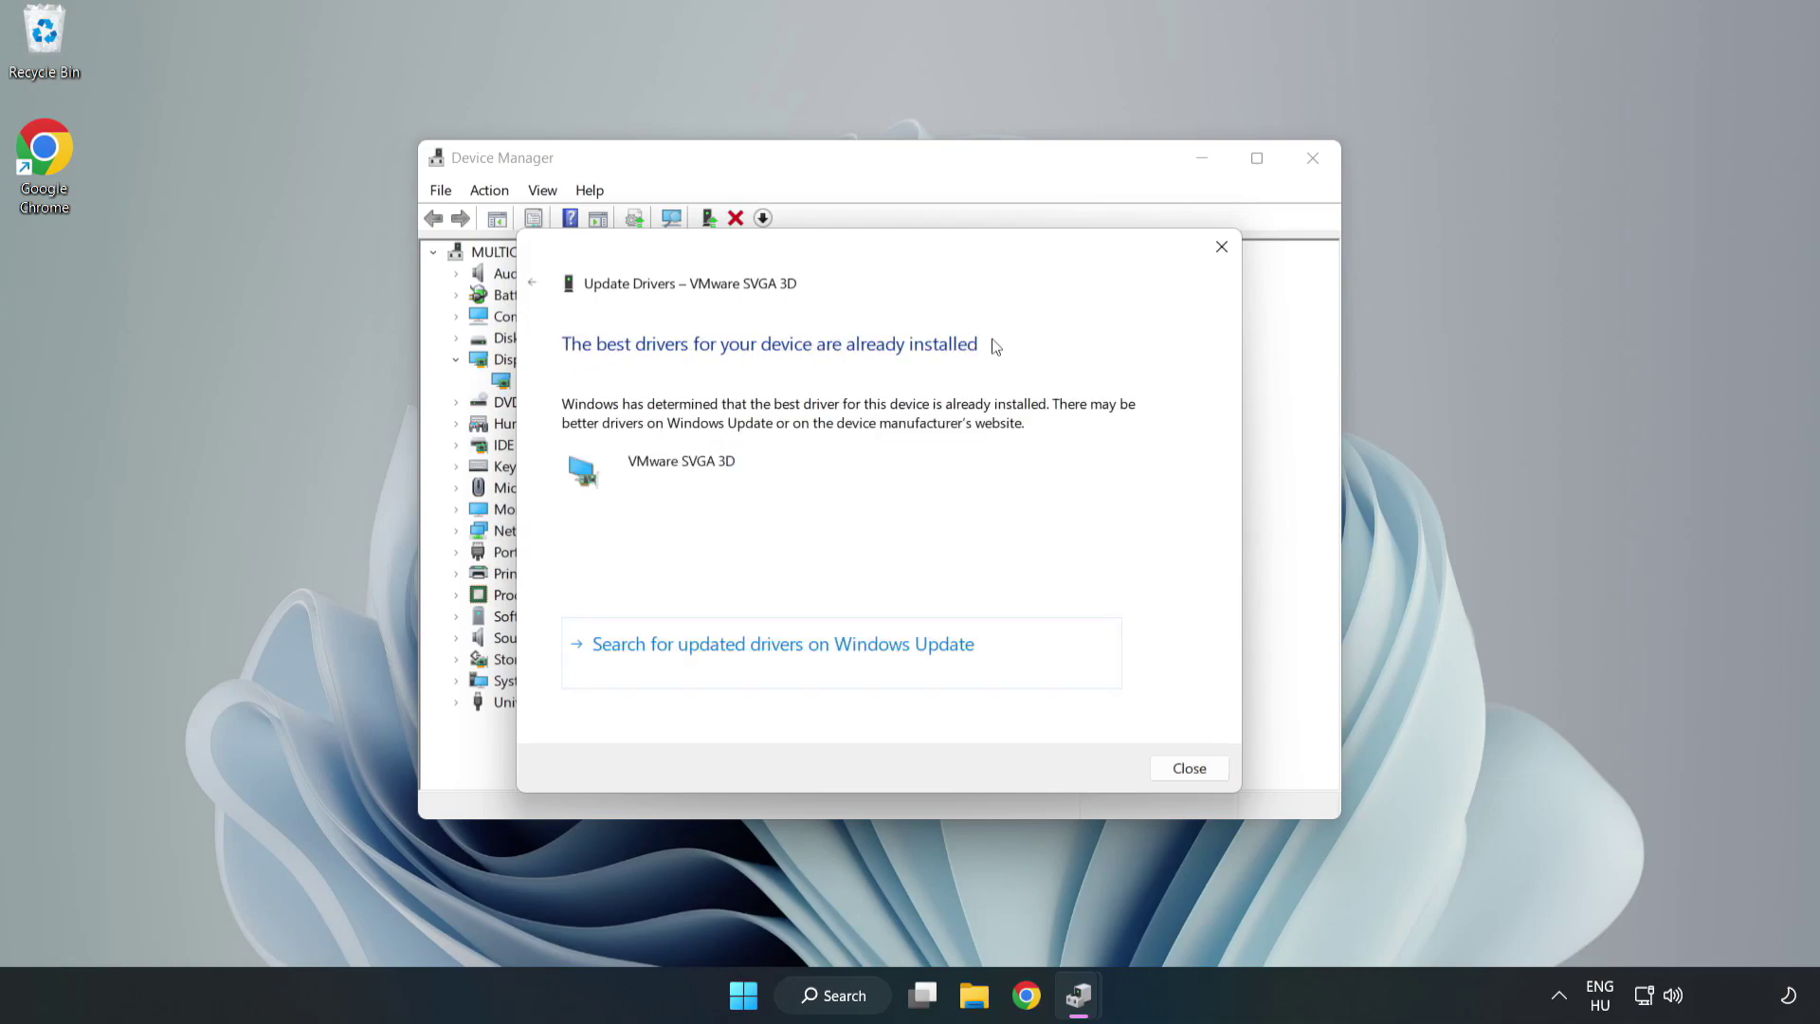
left_click(1187, 770)
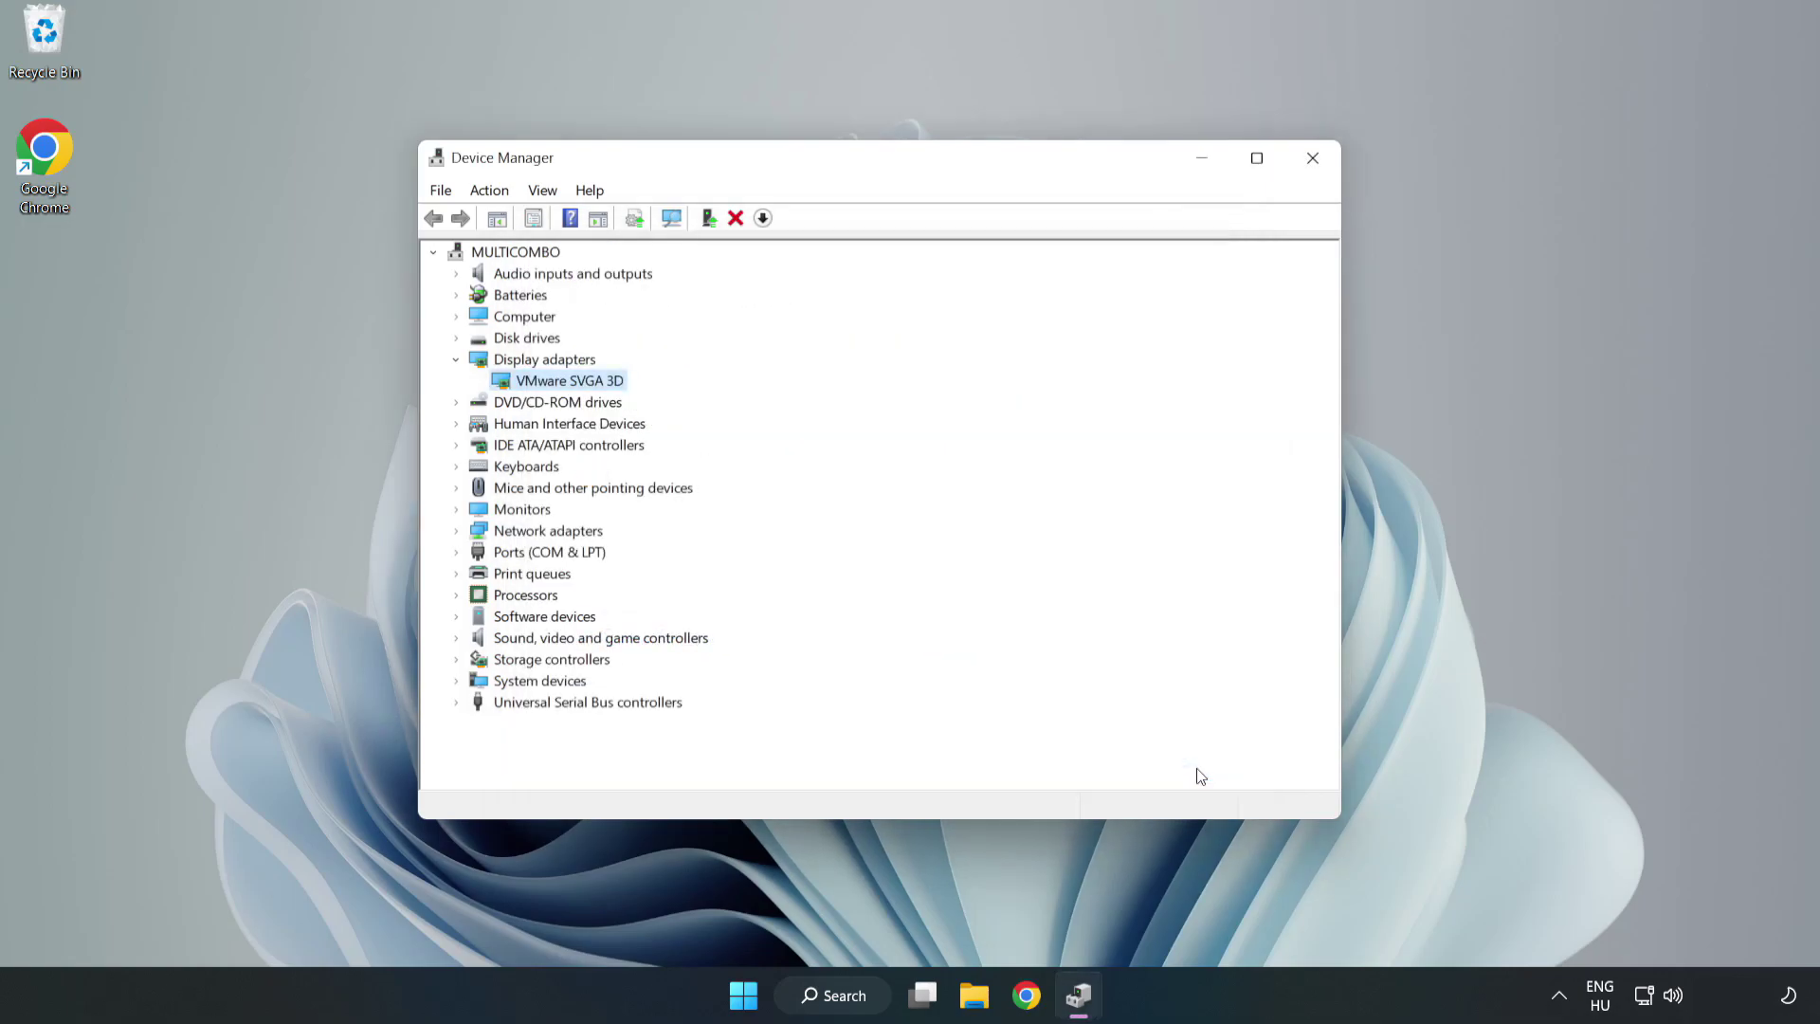
left_click(1314, 163)
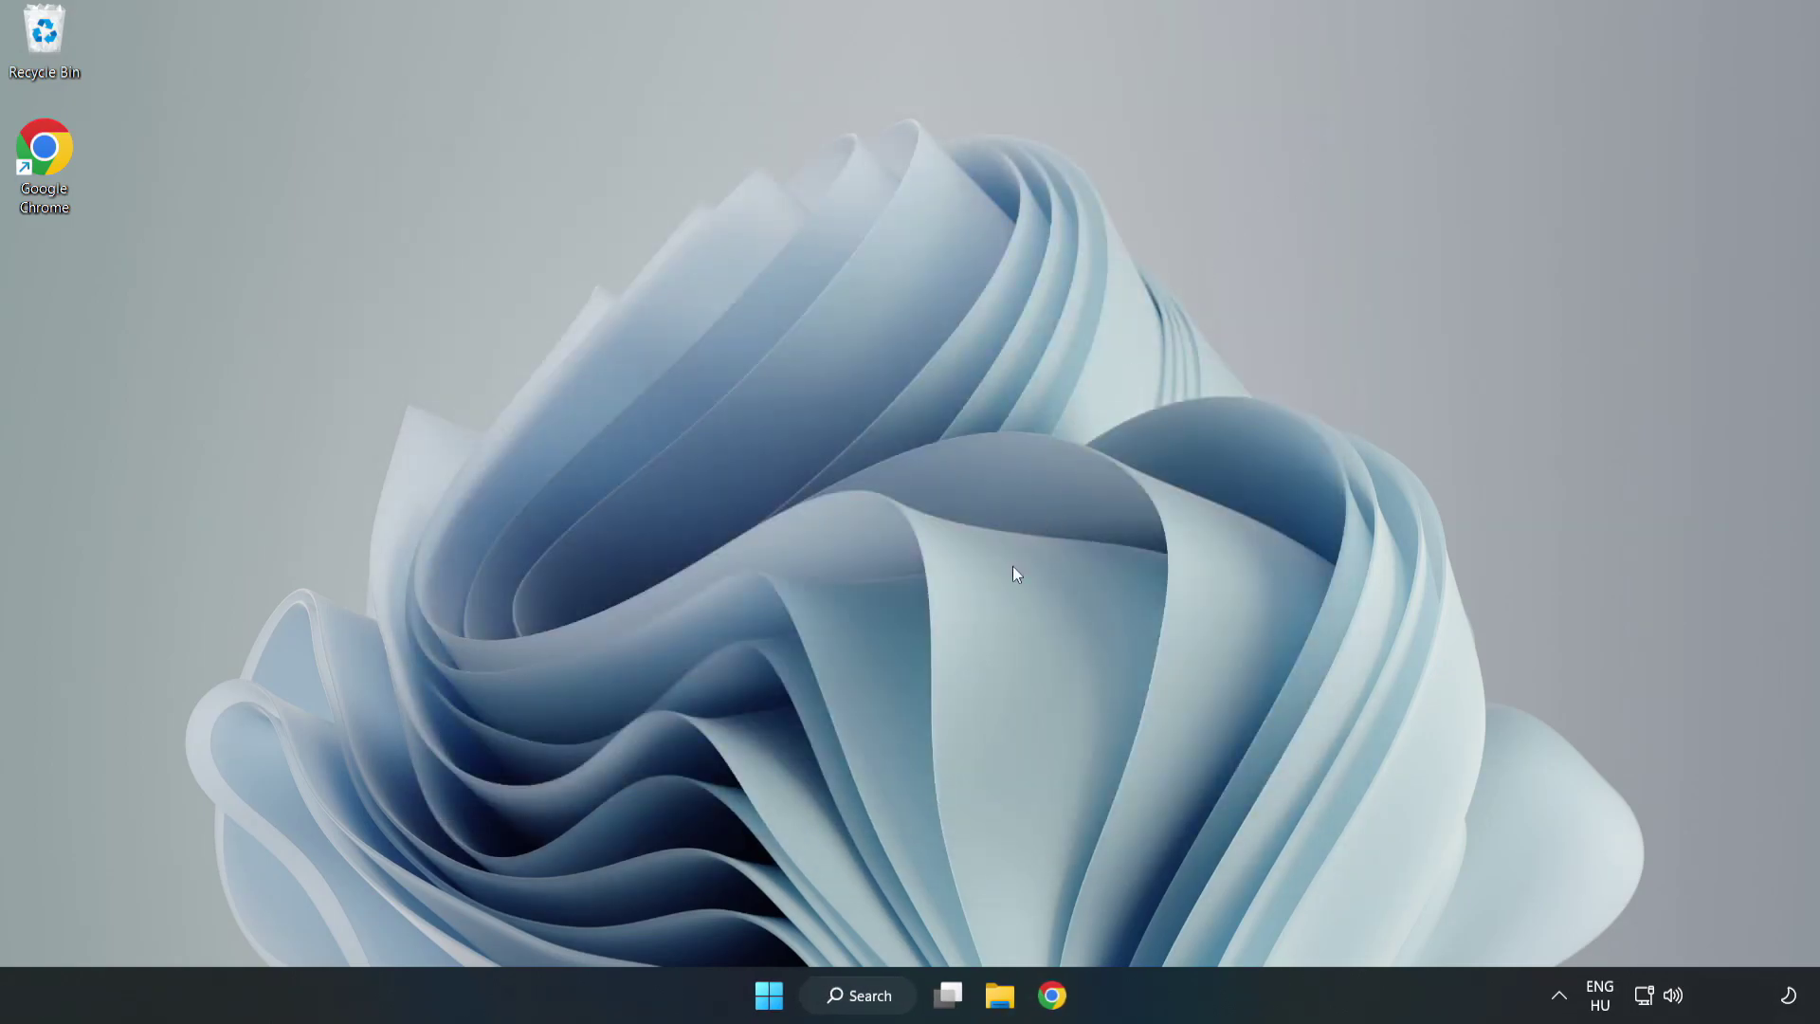
- Search 'updates' and launch the Windows Update settings page
left_click(859, 1002)
type("updat")
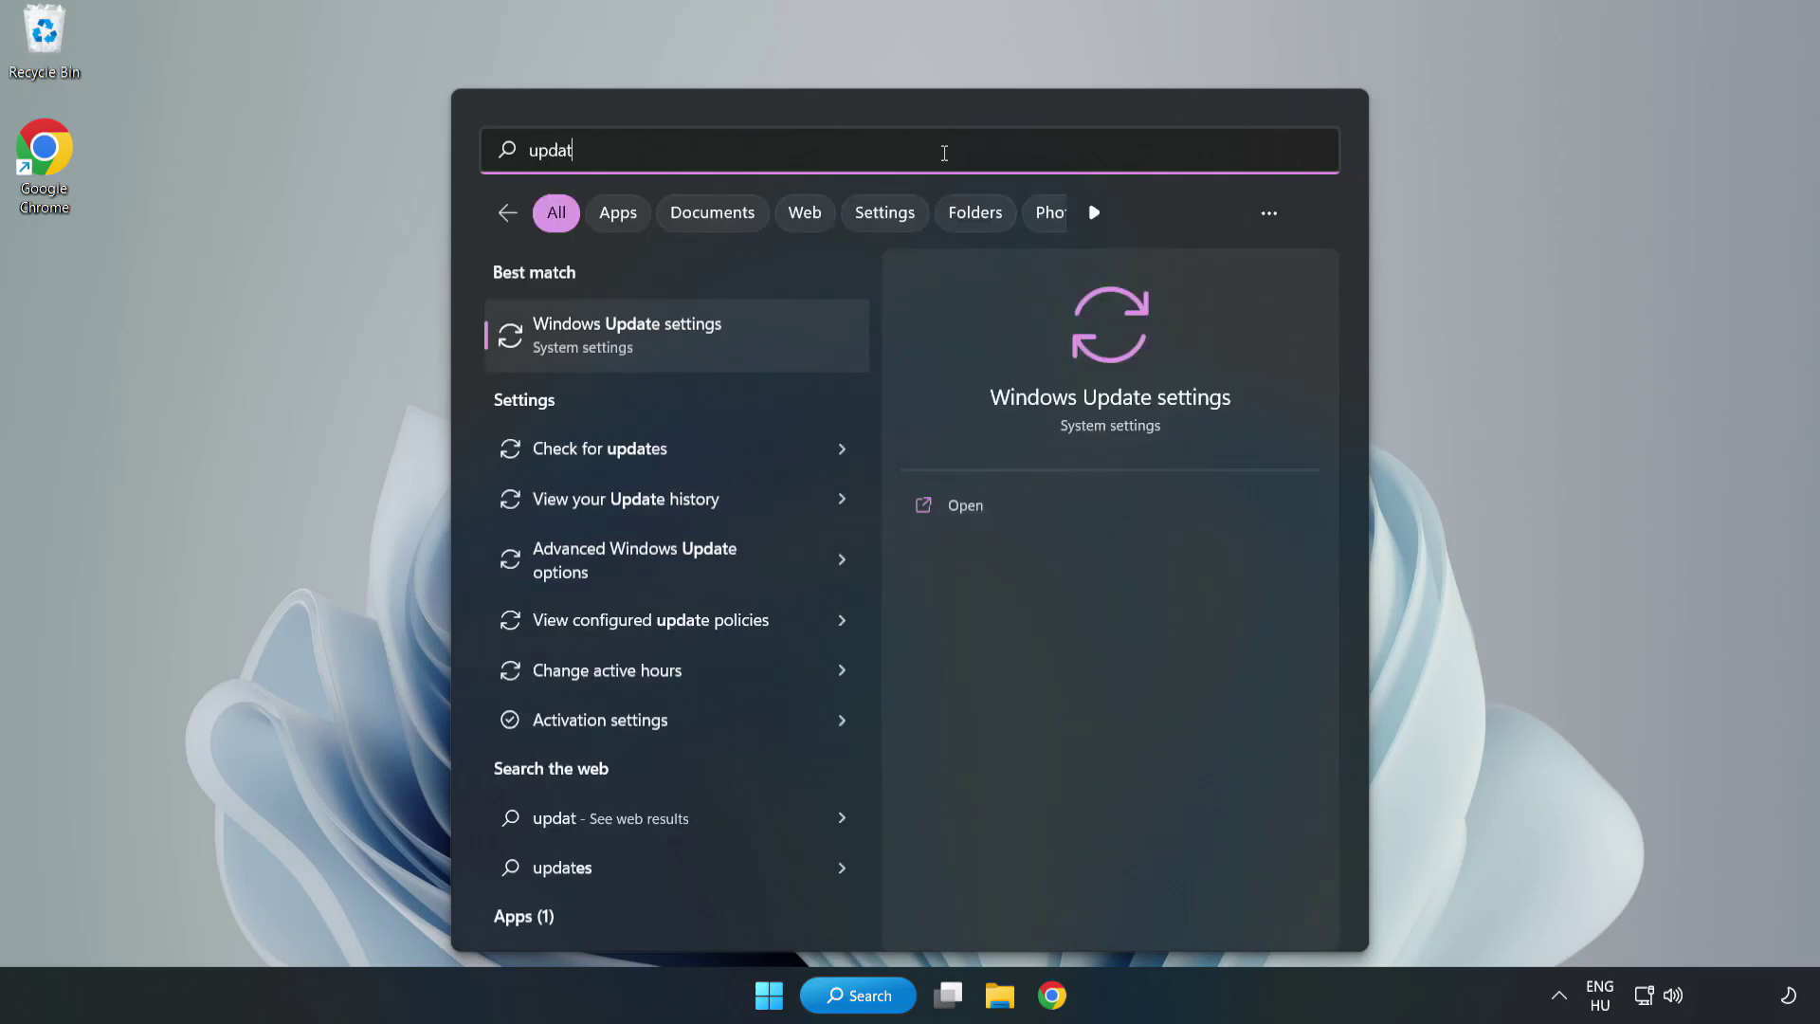
type("es")
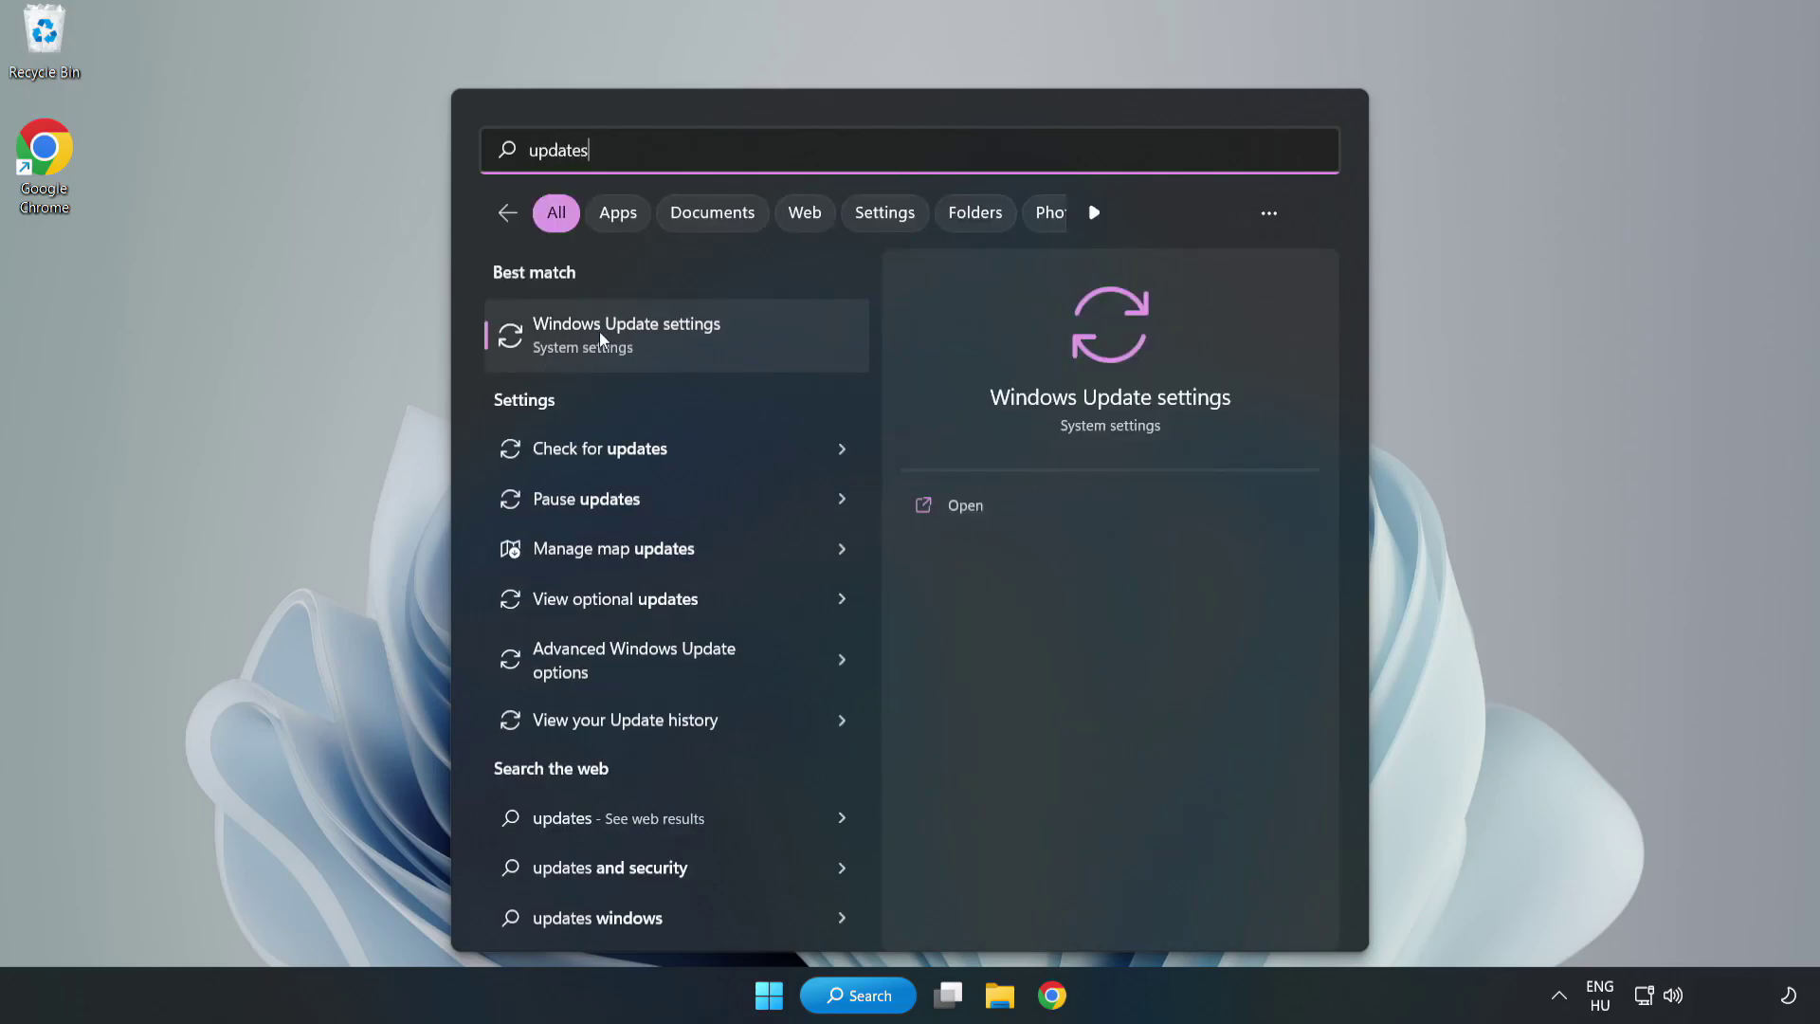
left_click(648, 339)
- Maximize Settings, check for Windows updates, then close Settings
left_click(1615, 91)
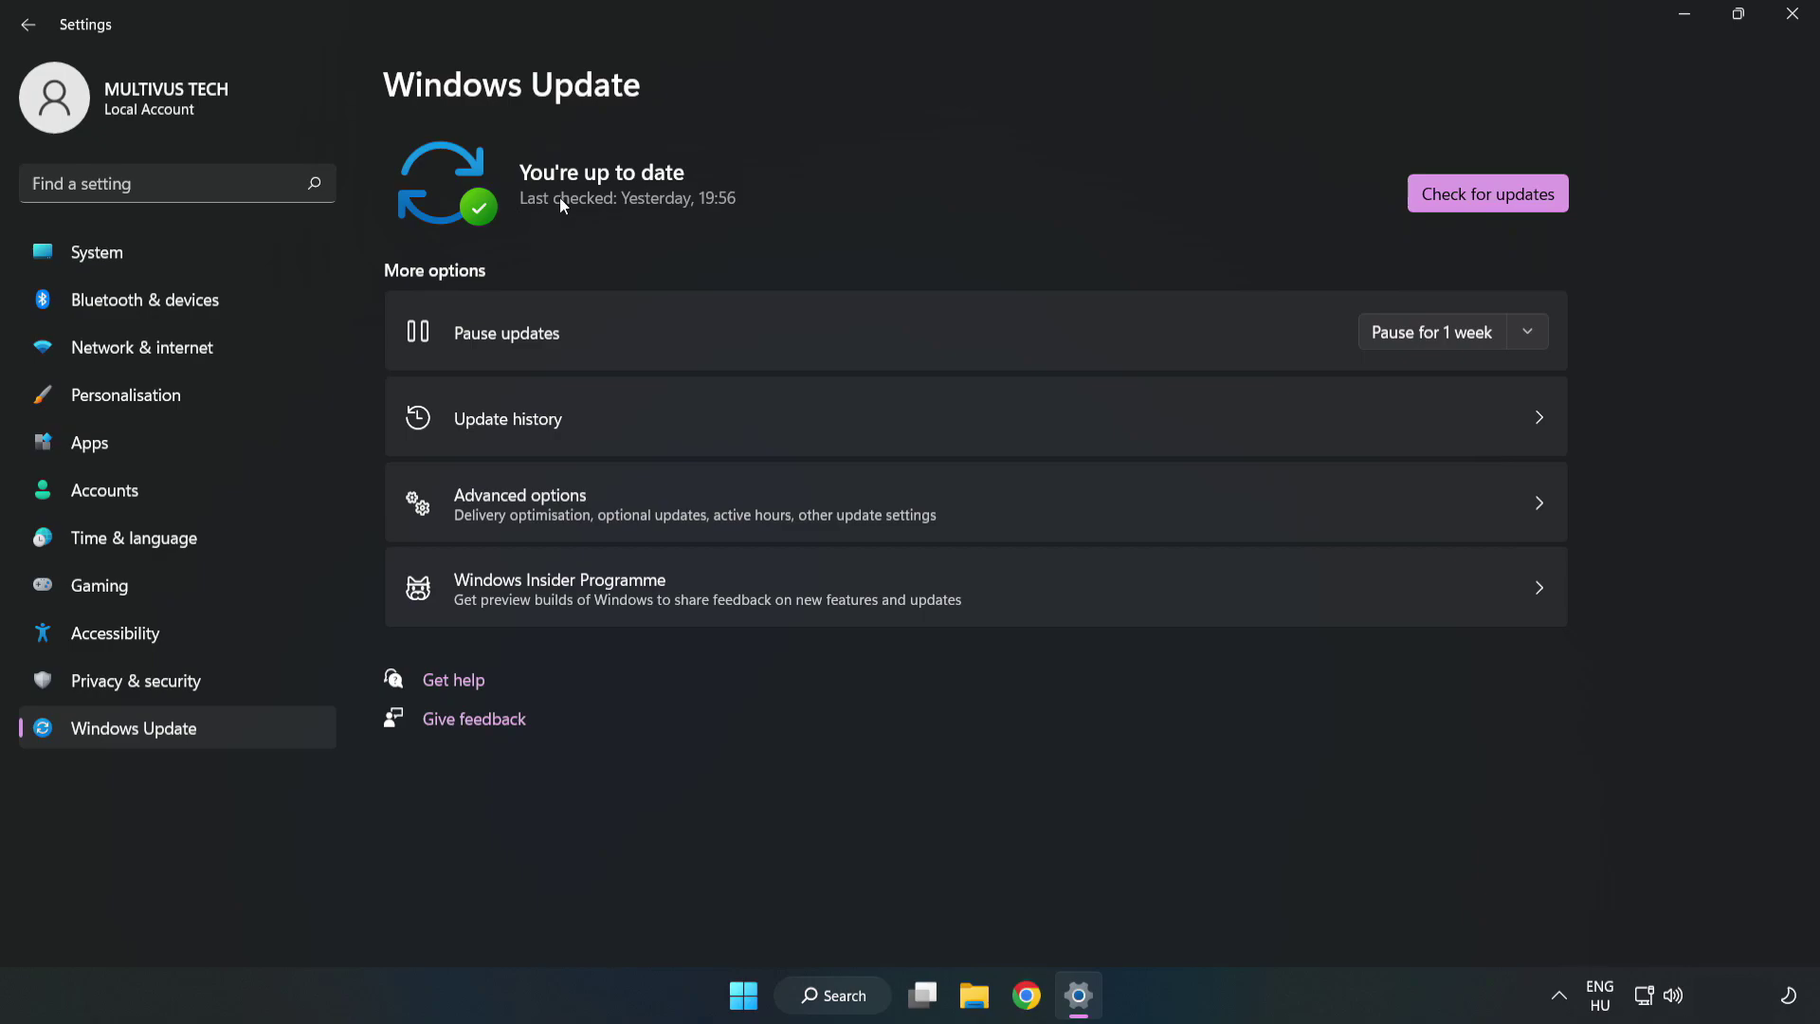
left_click(1494, 197)
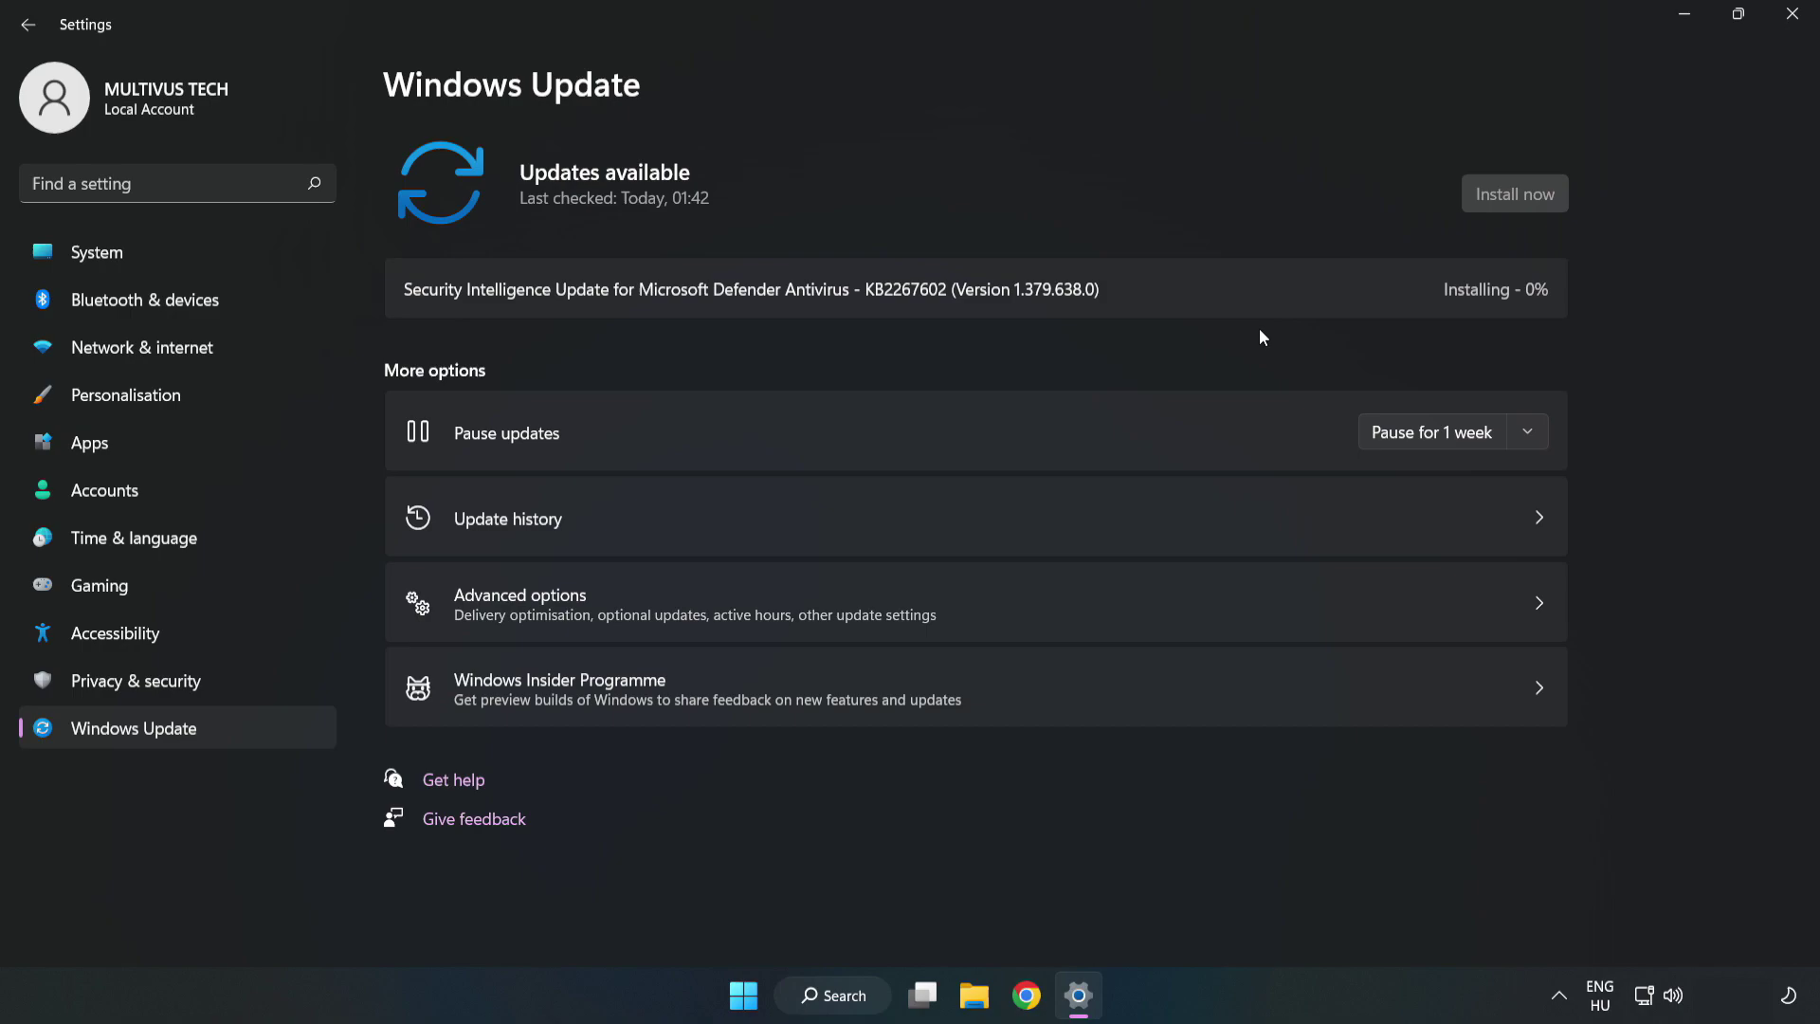
left_click(1792, 14)
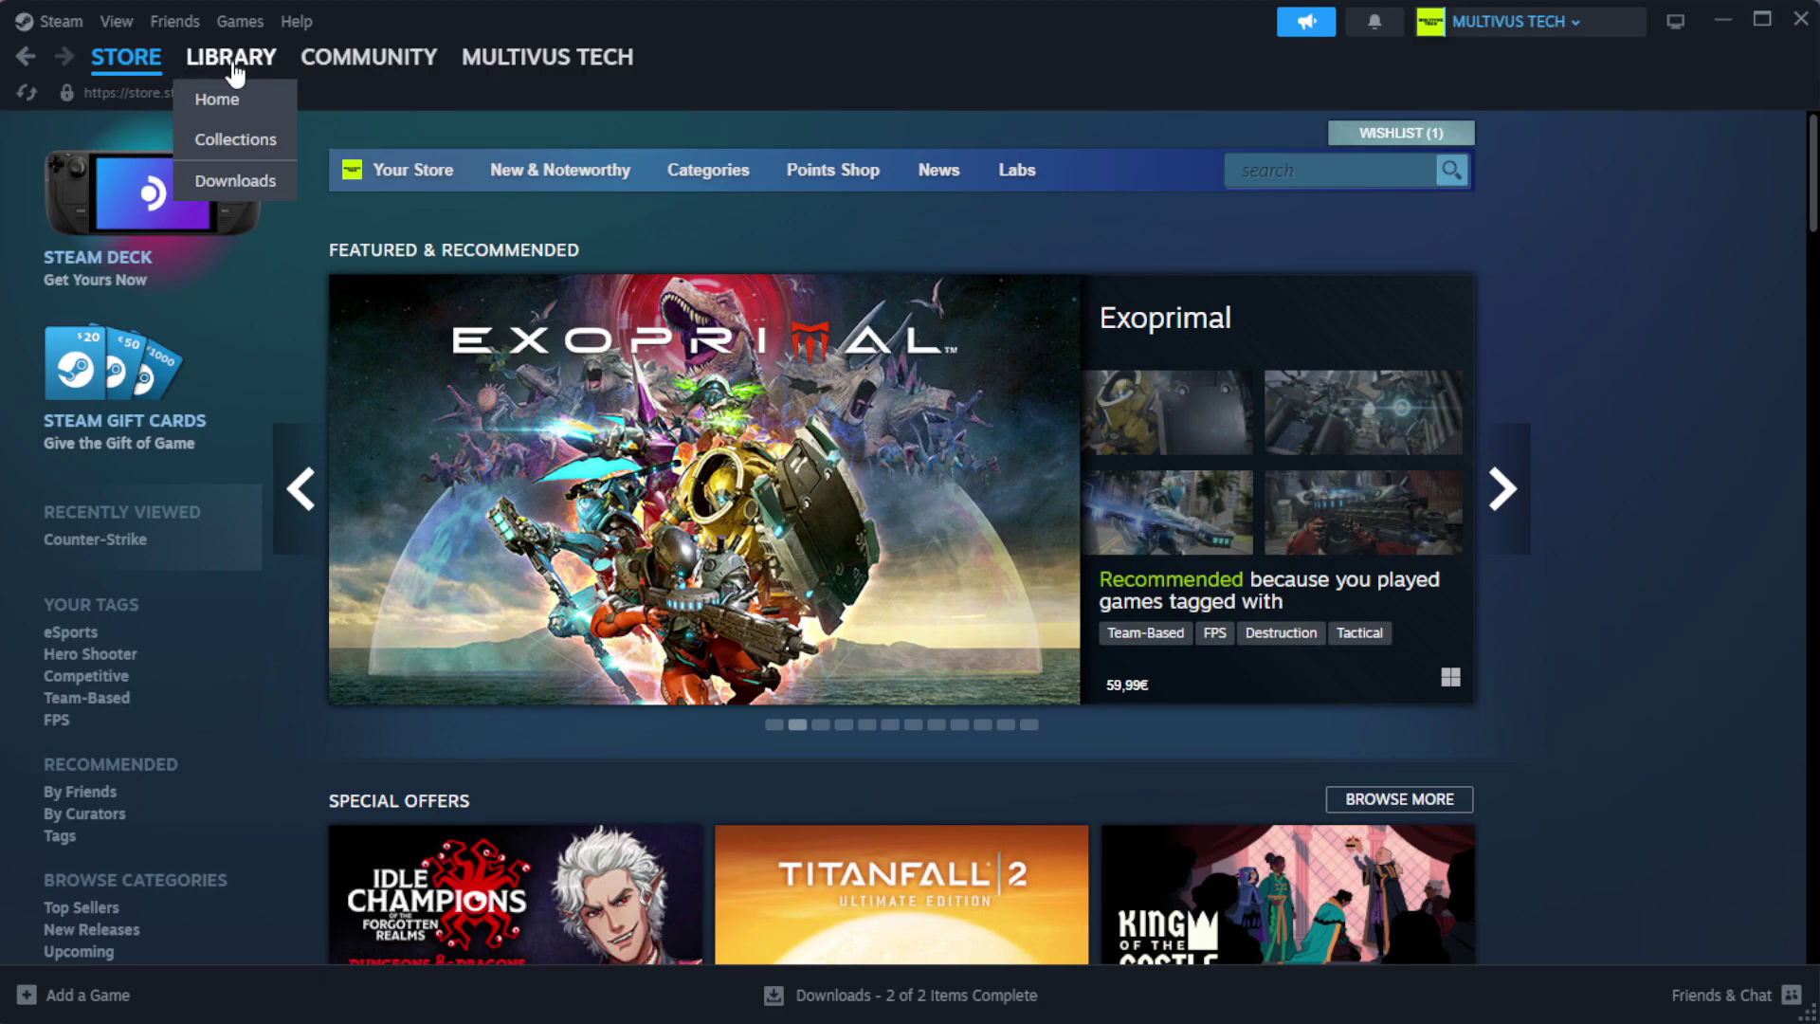
- In the Steam Library, bring up the context menu for YOUR NOT WORKING GAME
left_click(266, 100)
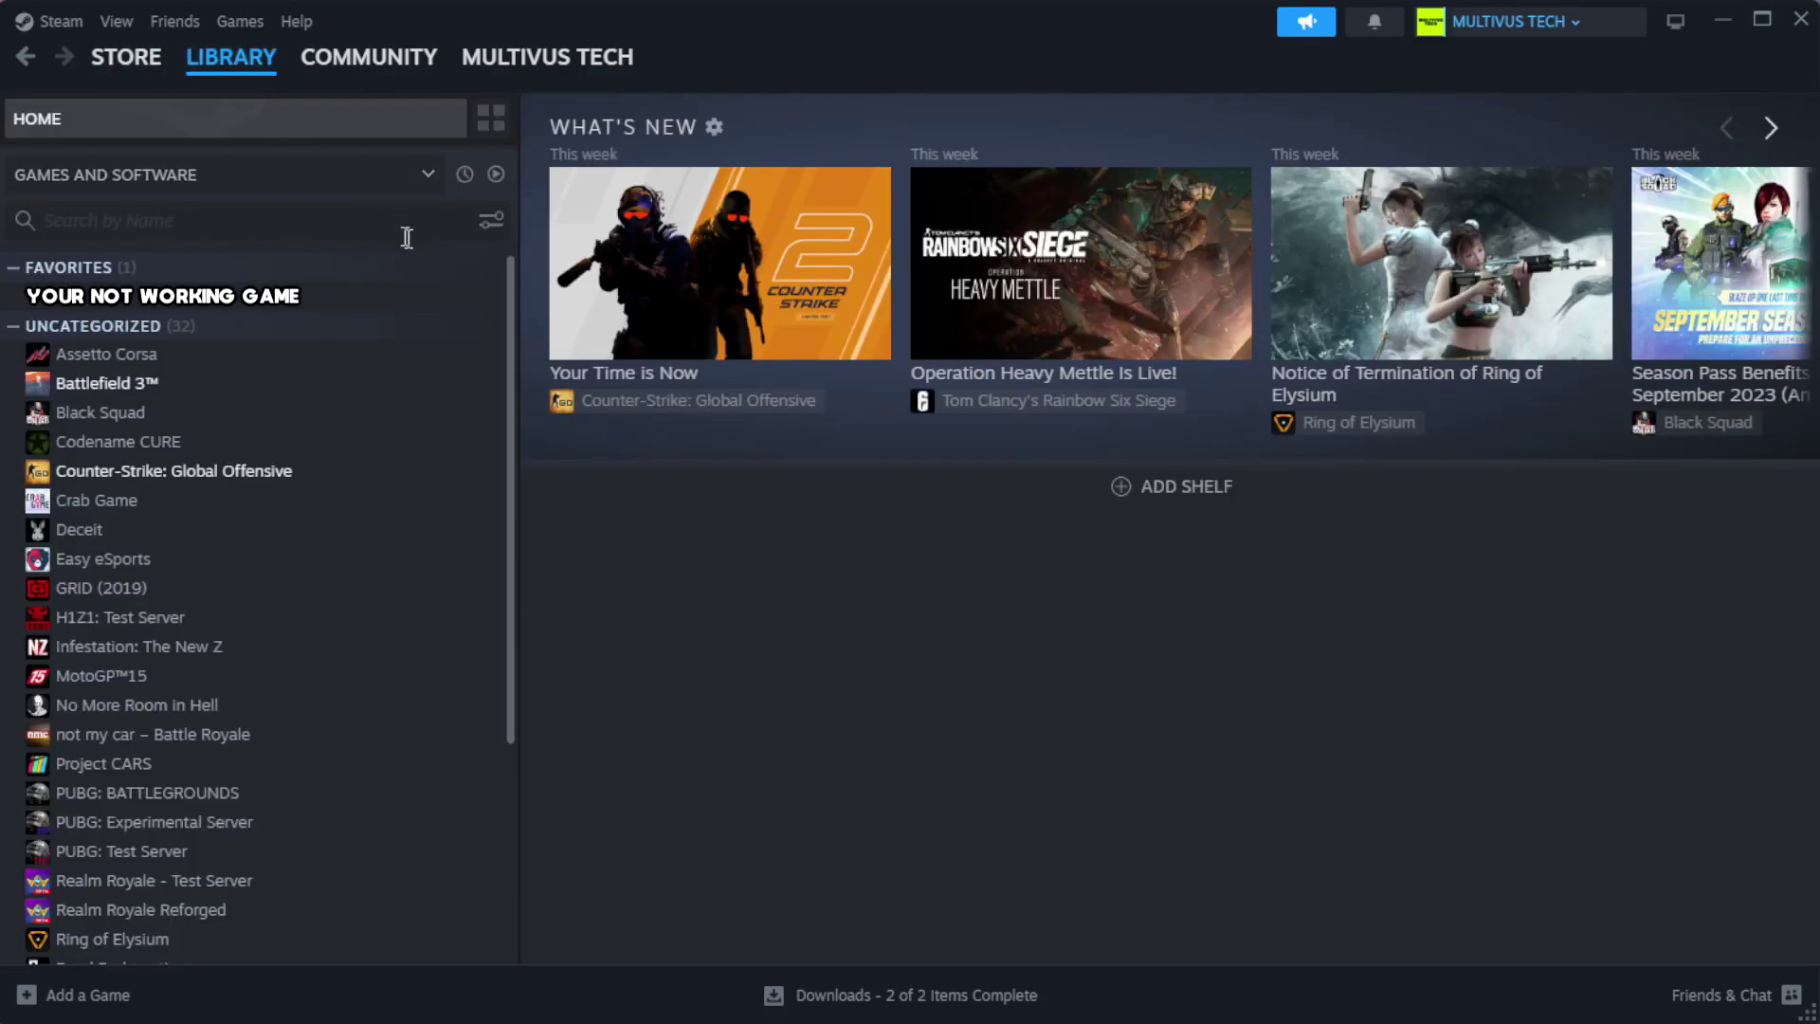
right_click(448, 302)
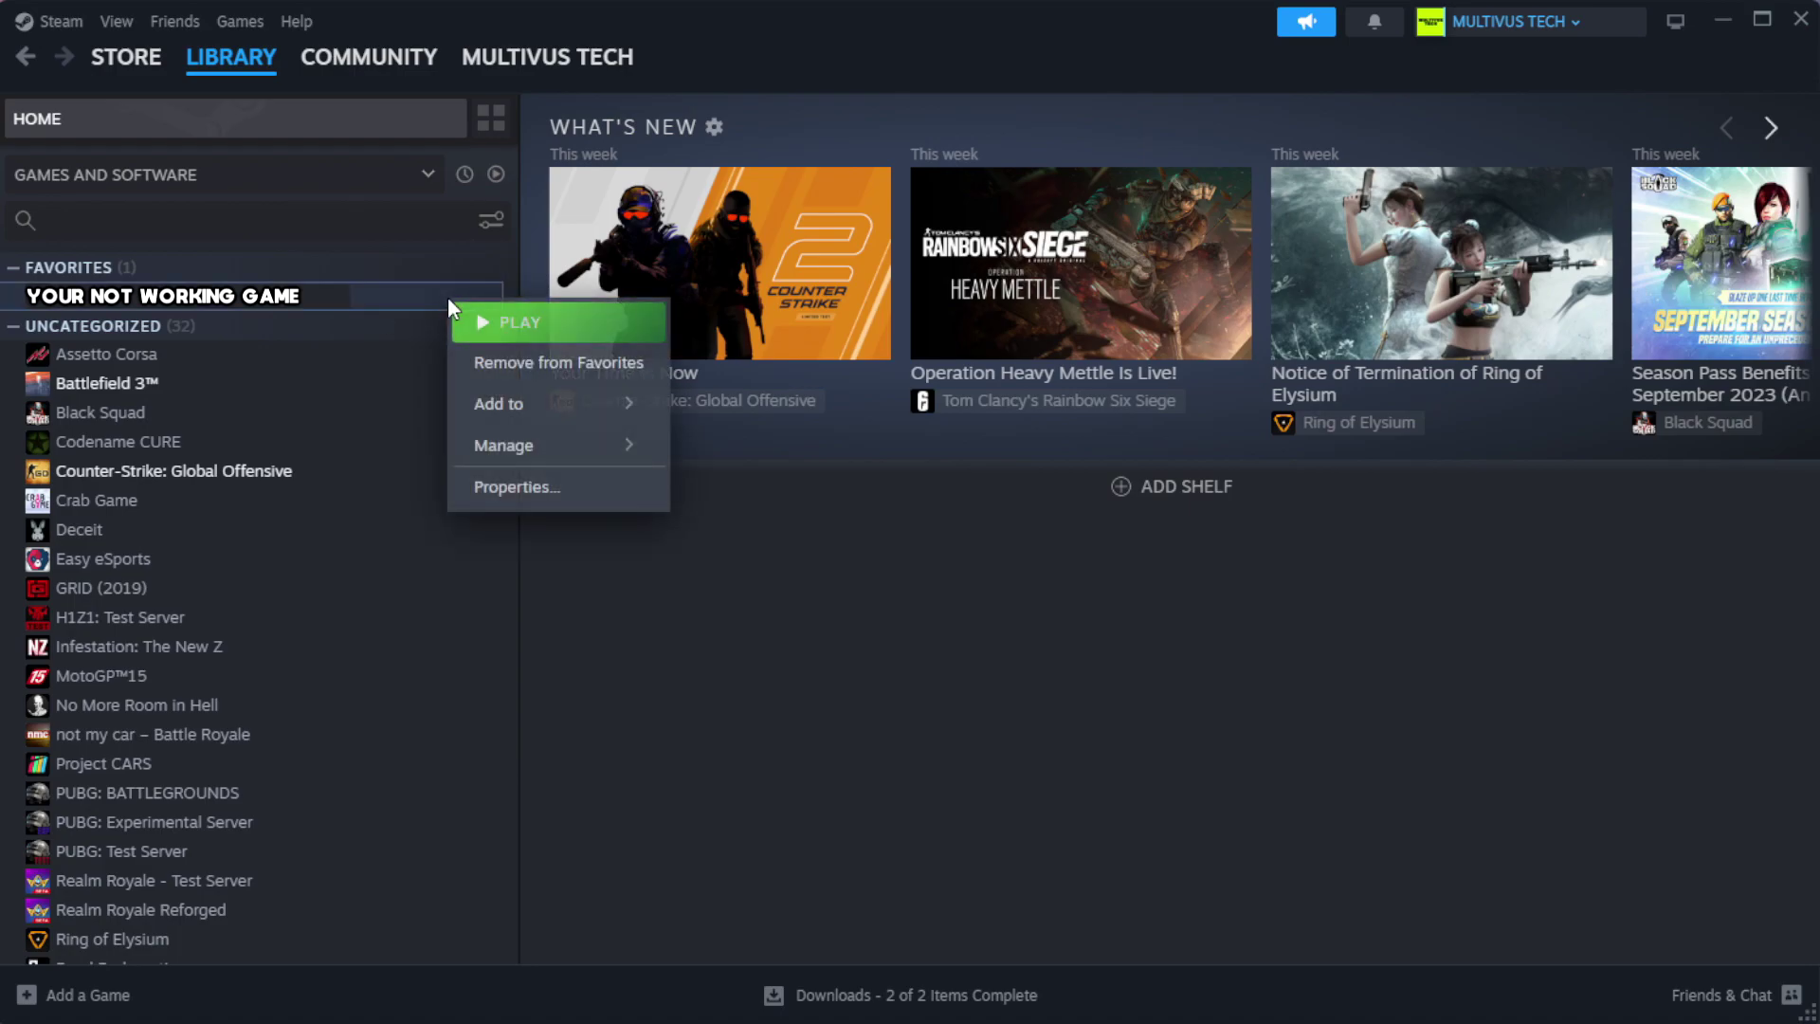
- Verify integrity of the game's files from Properties > Installed Files, validating all 1039 files
left_click(573, 491)
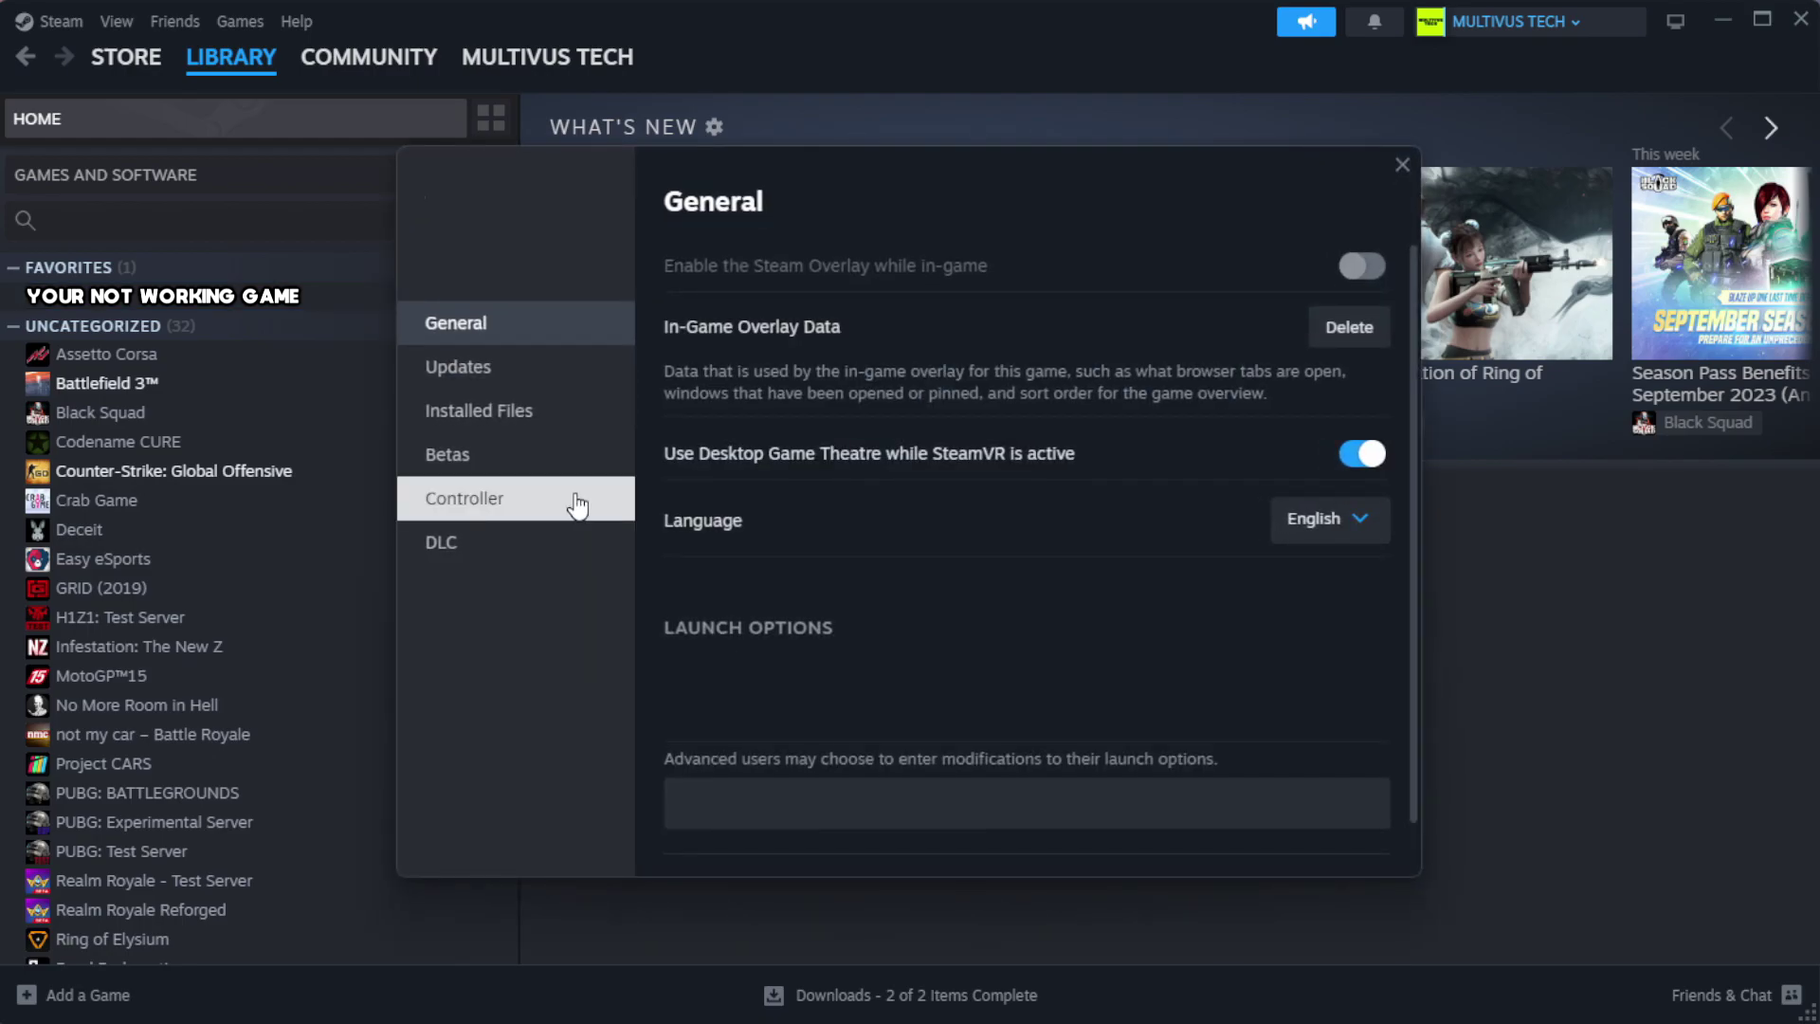
left_click(598, 432)
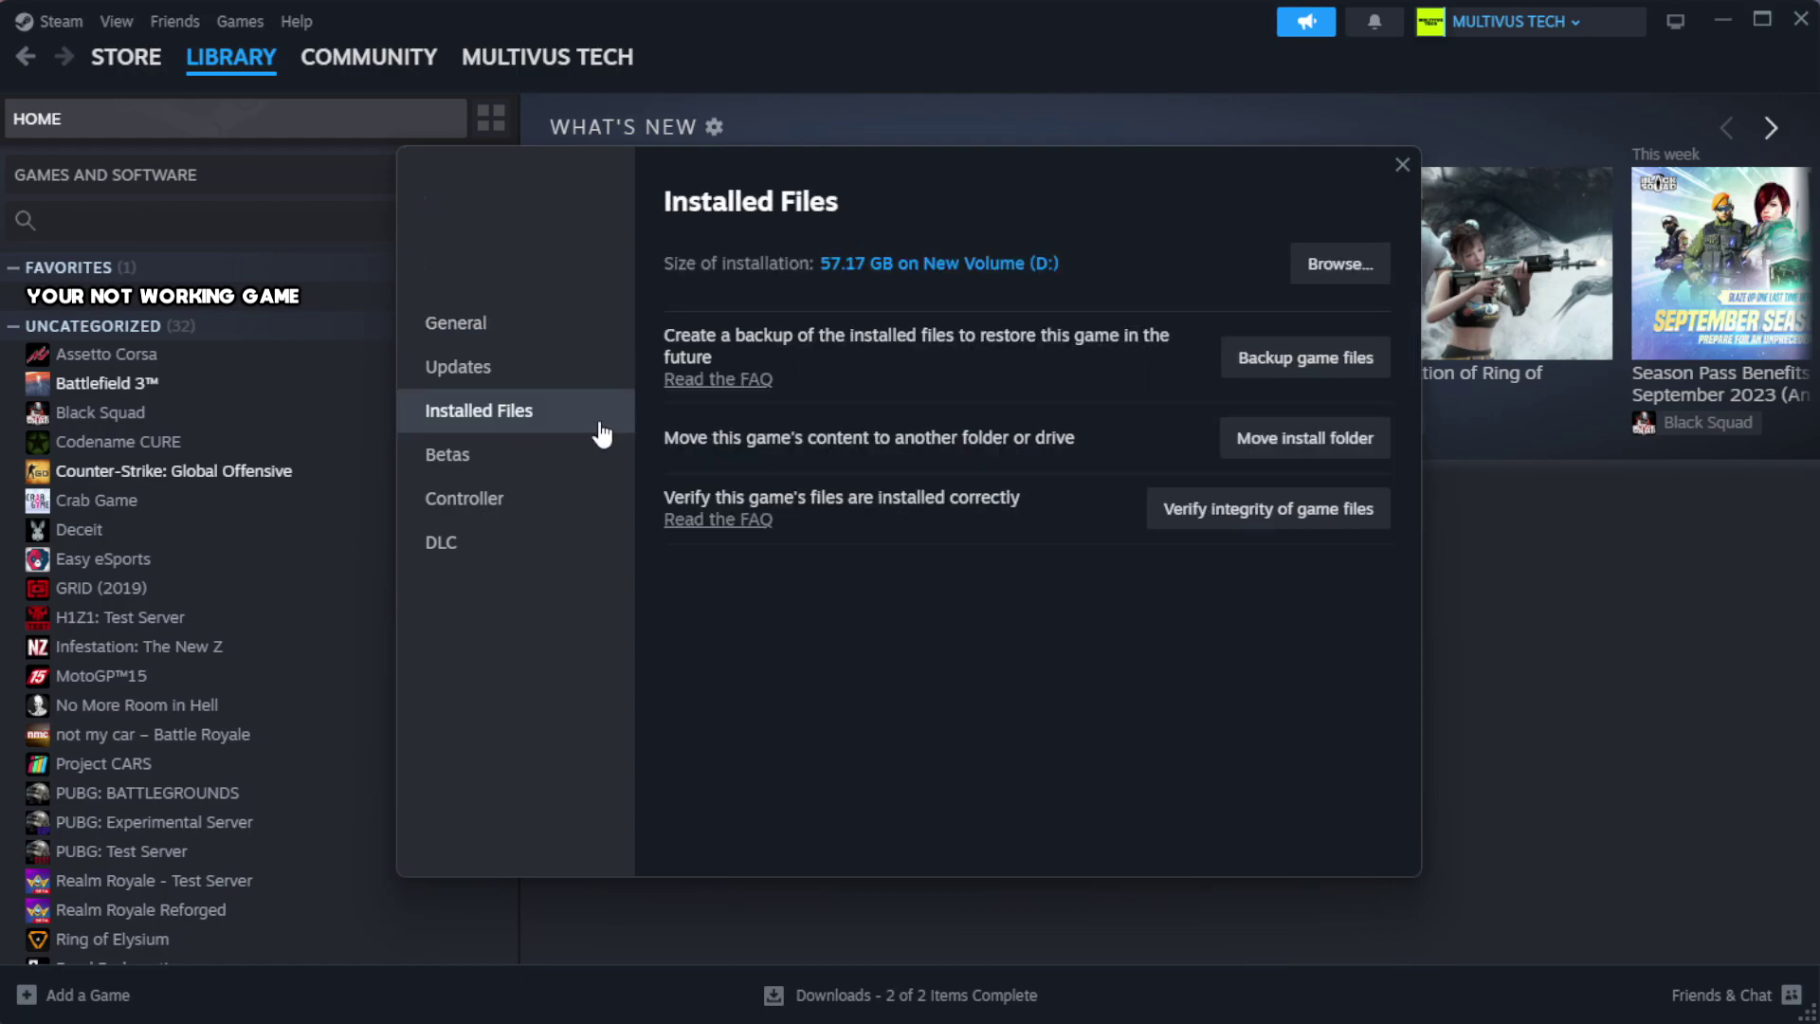
left_click(1280, 531)
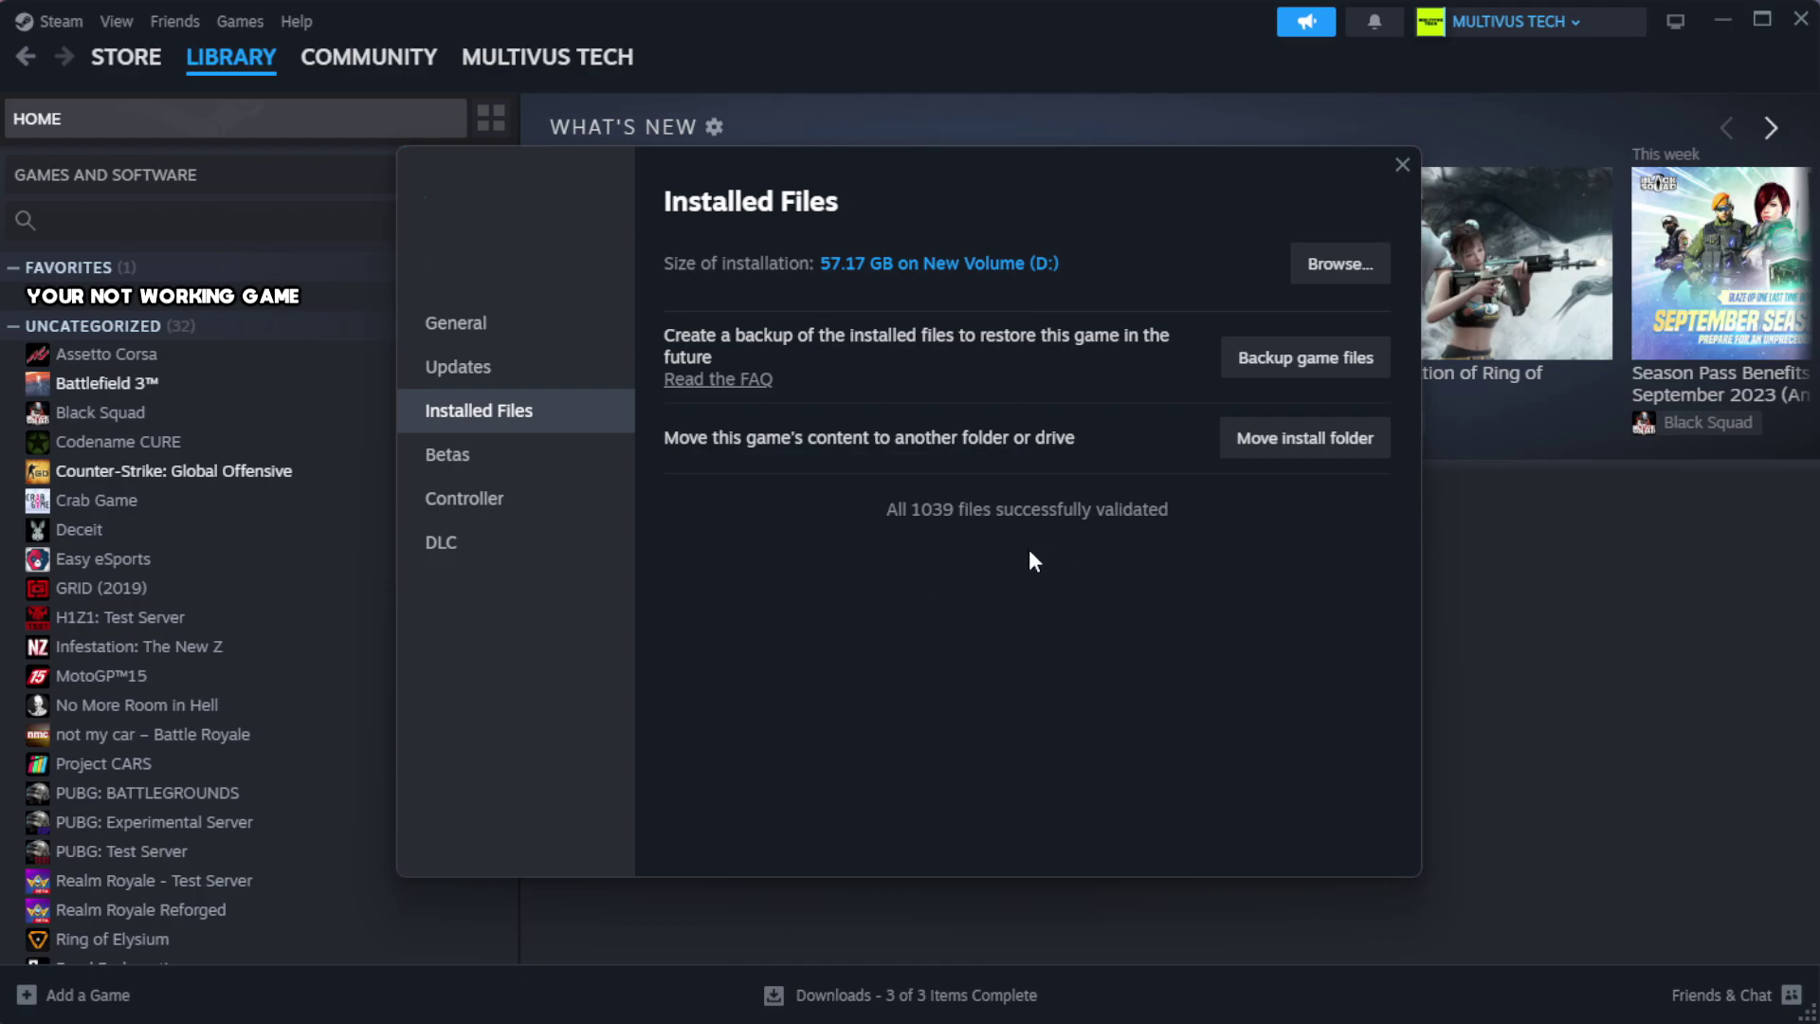
- Browse to the game's install folder and right-click the YOUR NOT WORKING GAME shortcut
left_click(1336, 264)
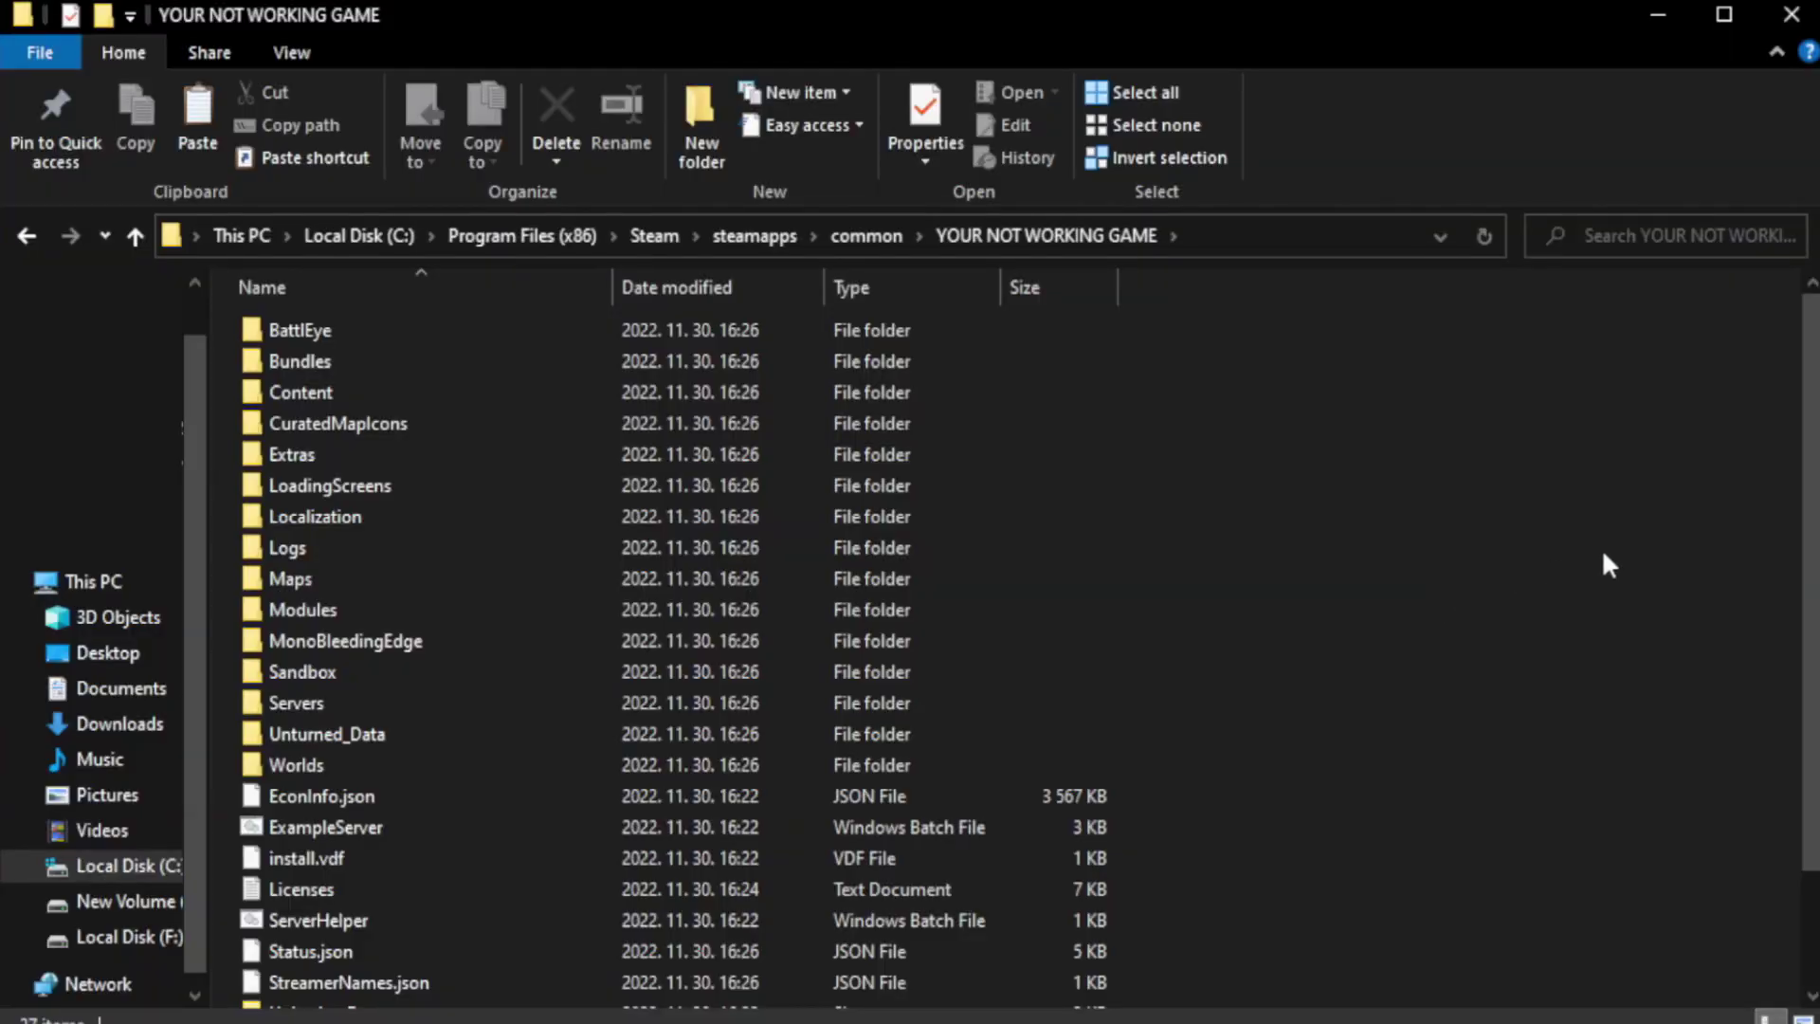
scroll(1814, 512, "down", 2)
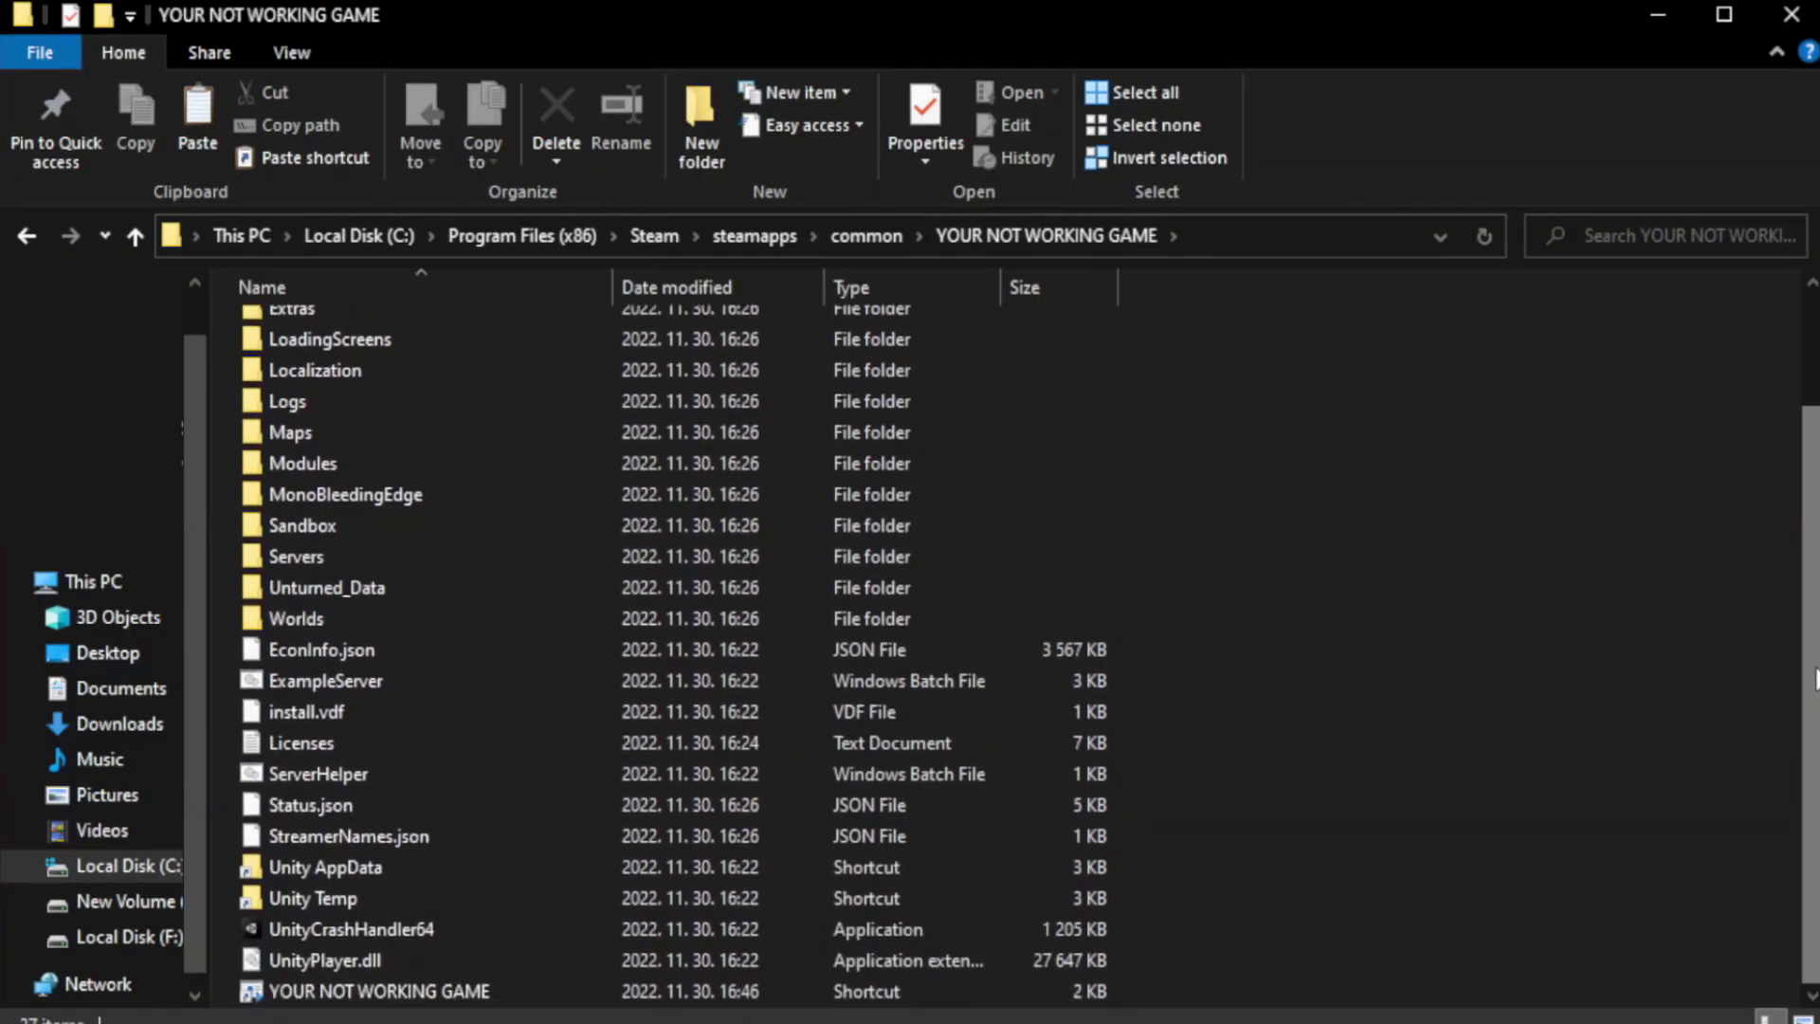
left_click(740, 992)
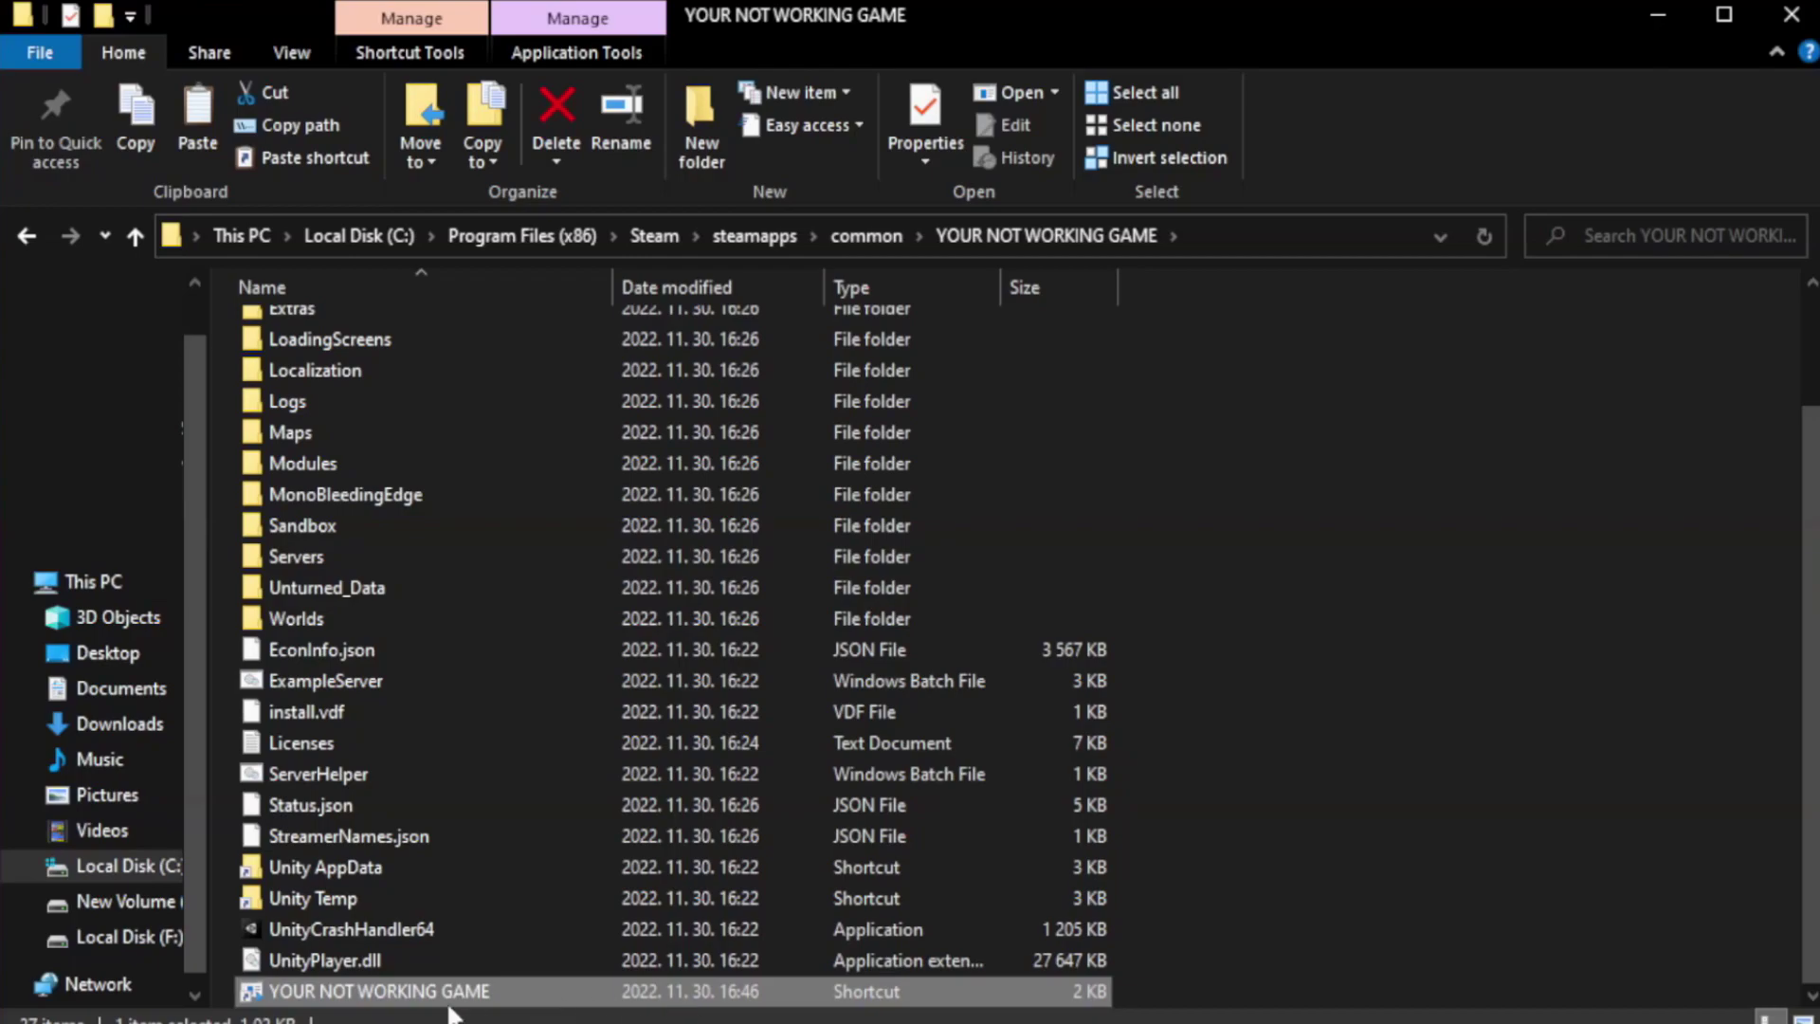
right_click(606, 993)
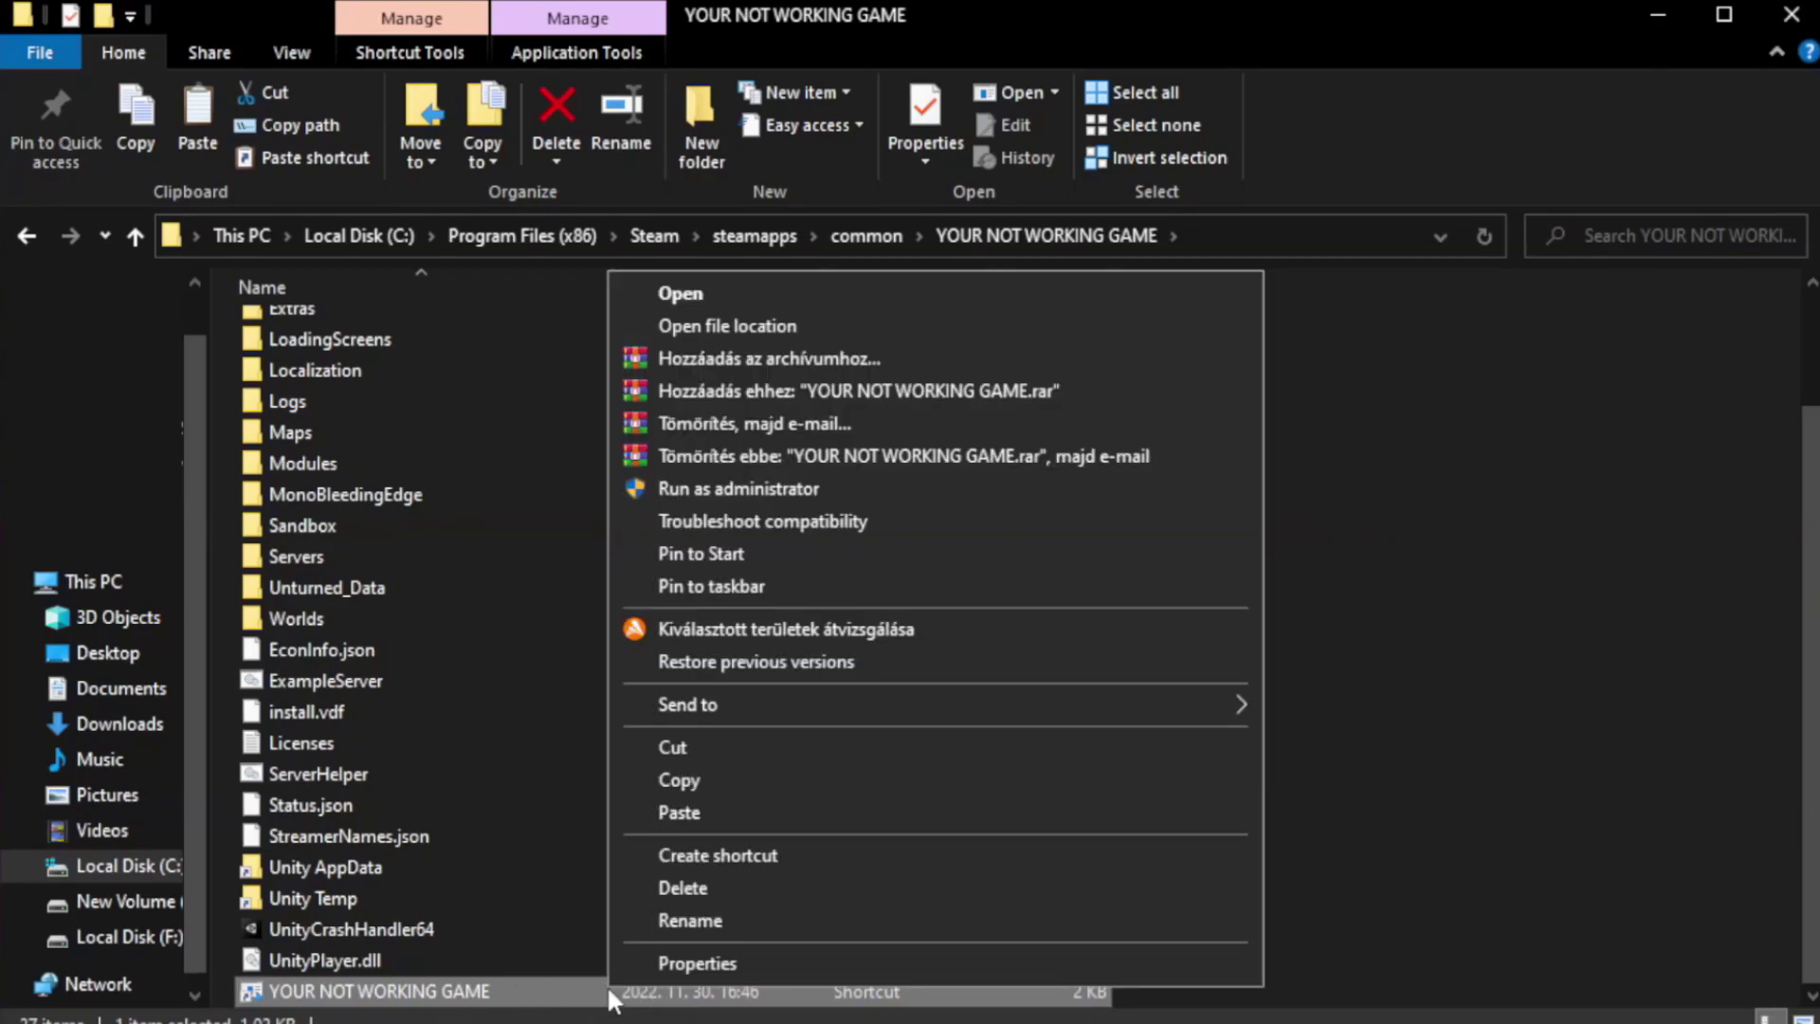
- Set the shortcut to Windows 8 compatibility mode with fullscreen optimizations disabled, and apply
left_click(926, 959)
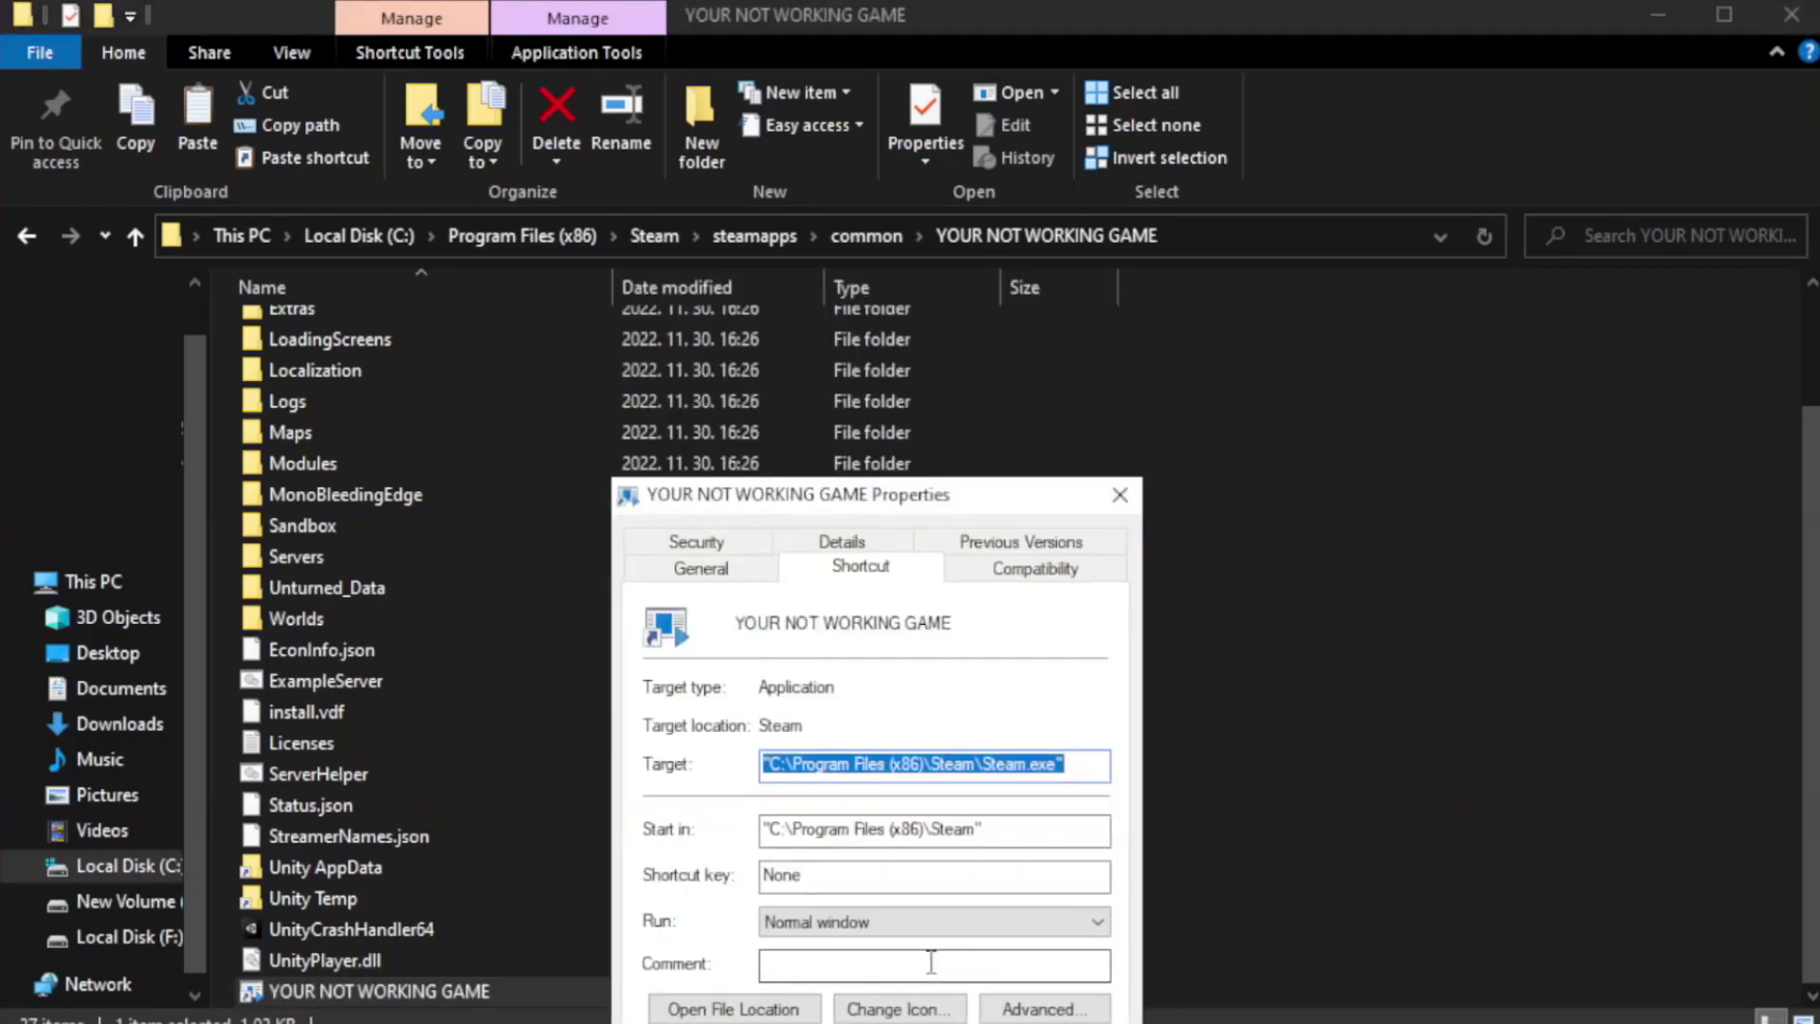
left_click_drag(913, 504, 913, 186)
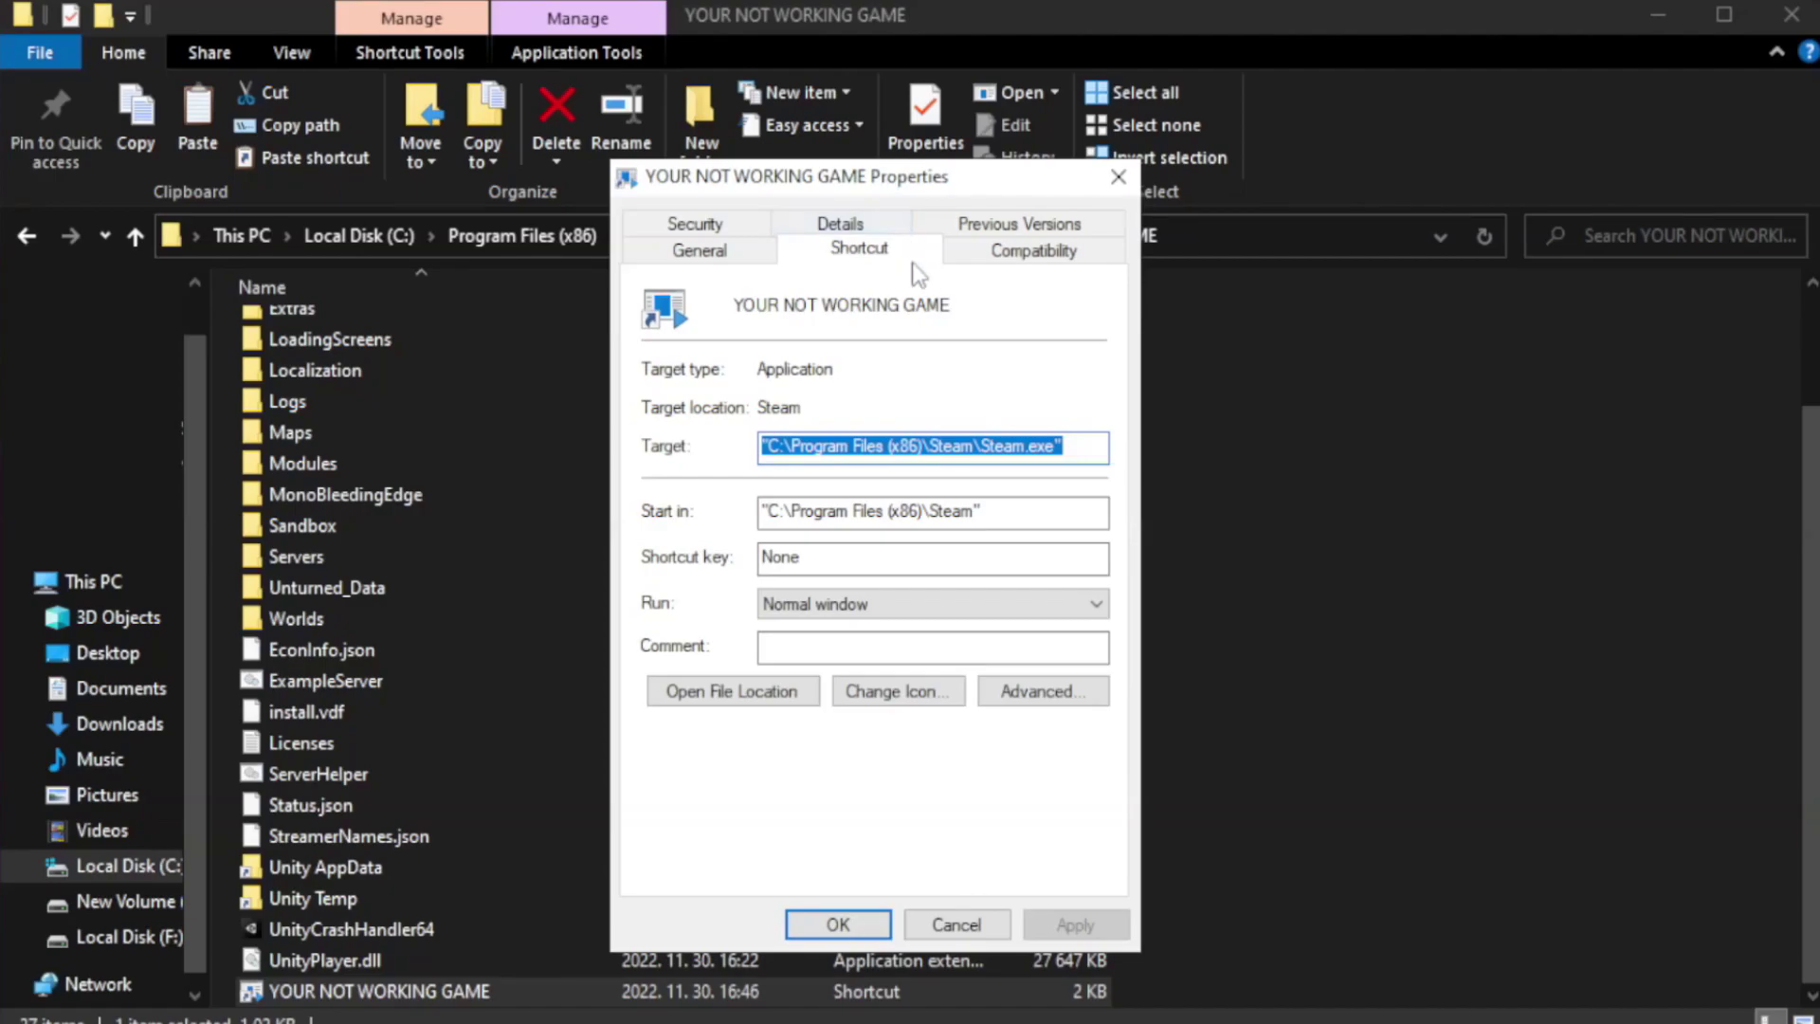
left_click(1028, 265)
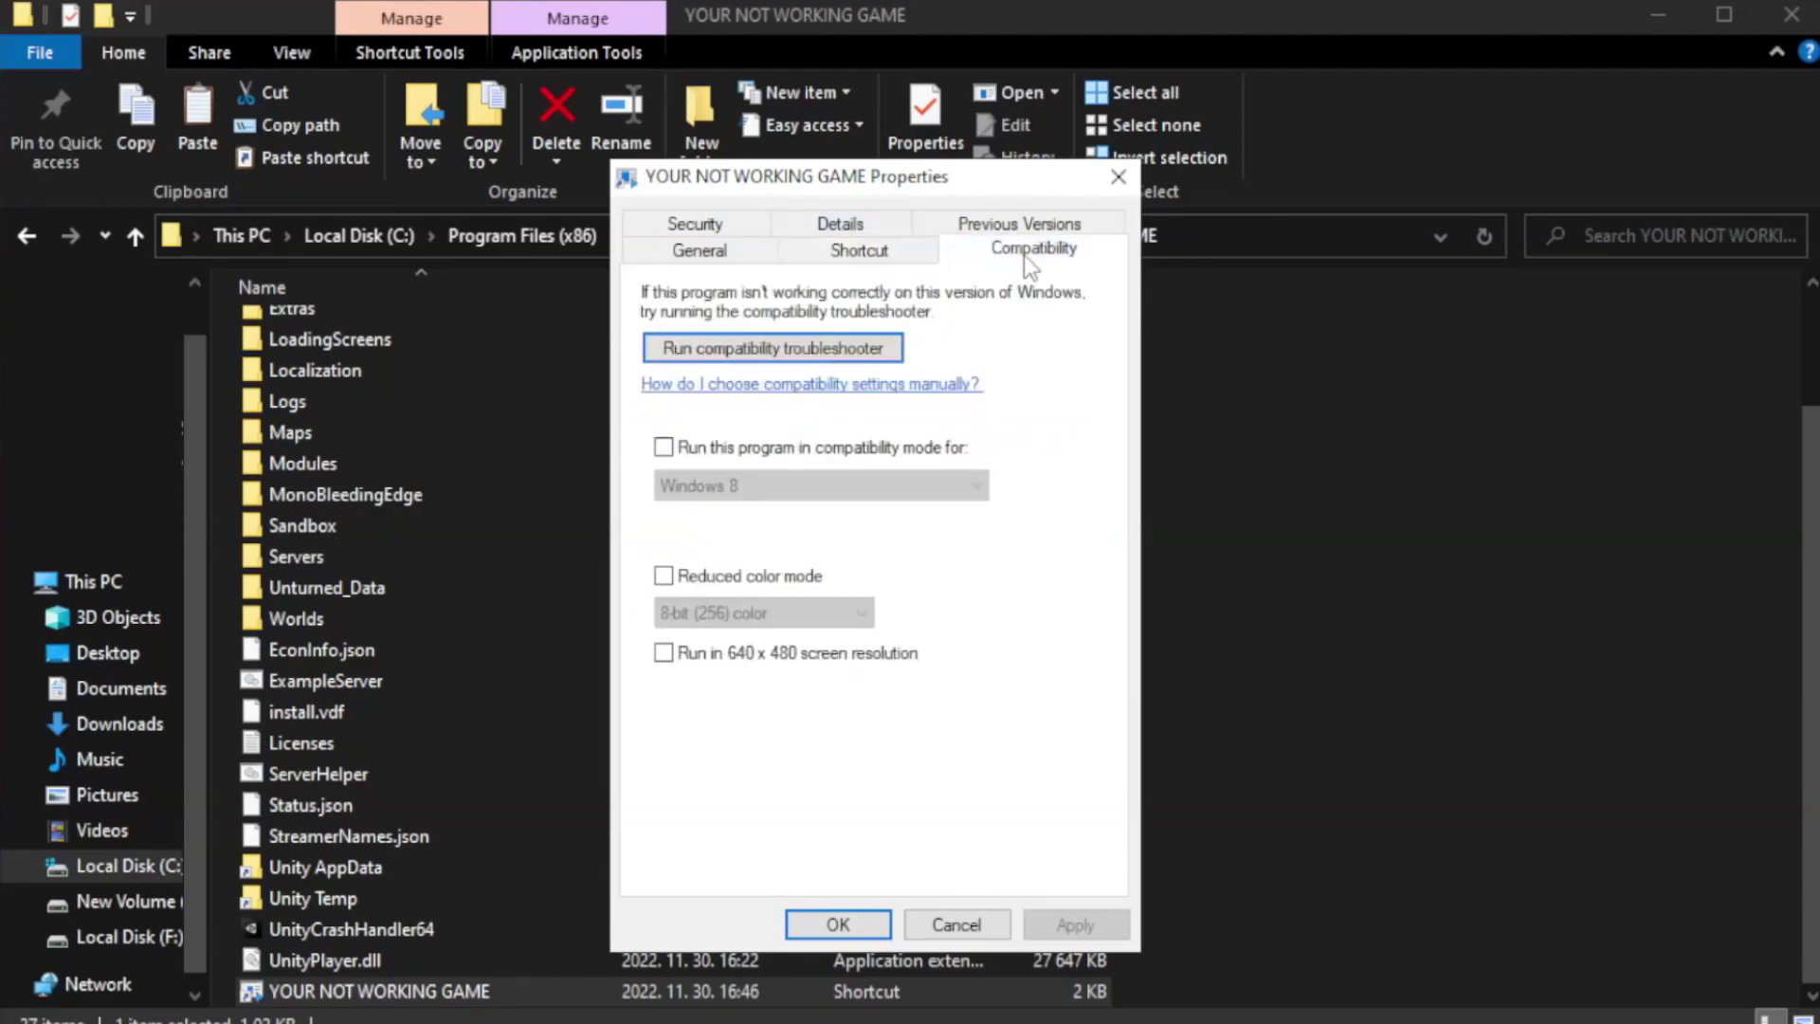
left_click(735, 453)
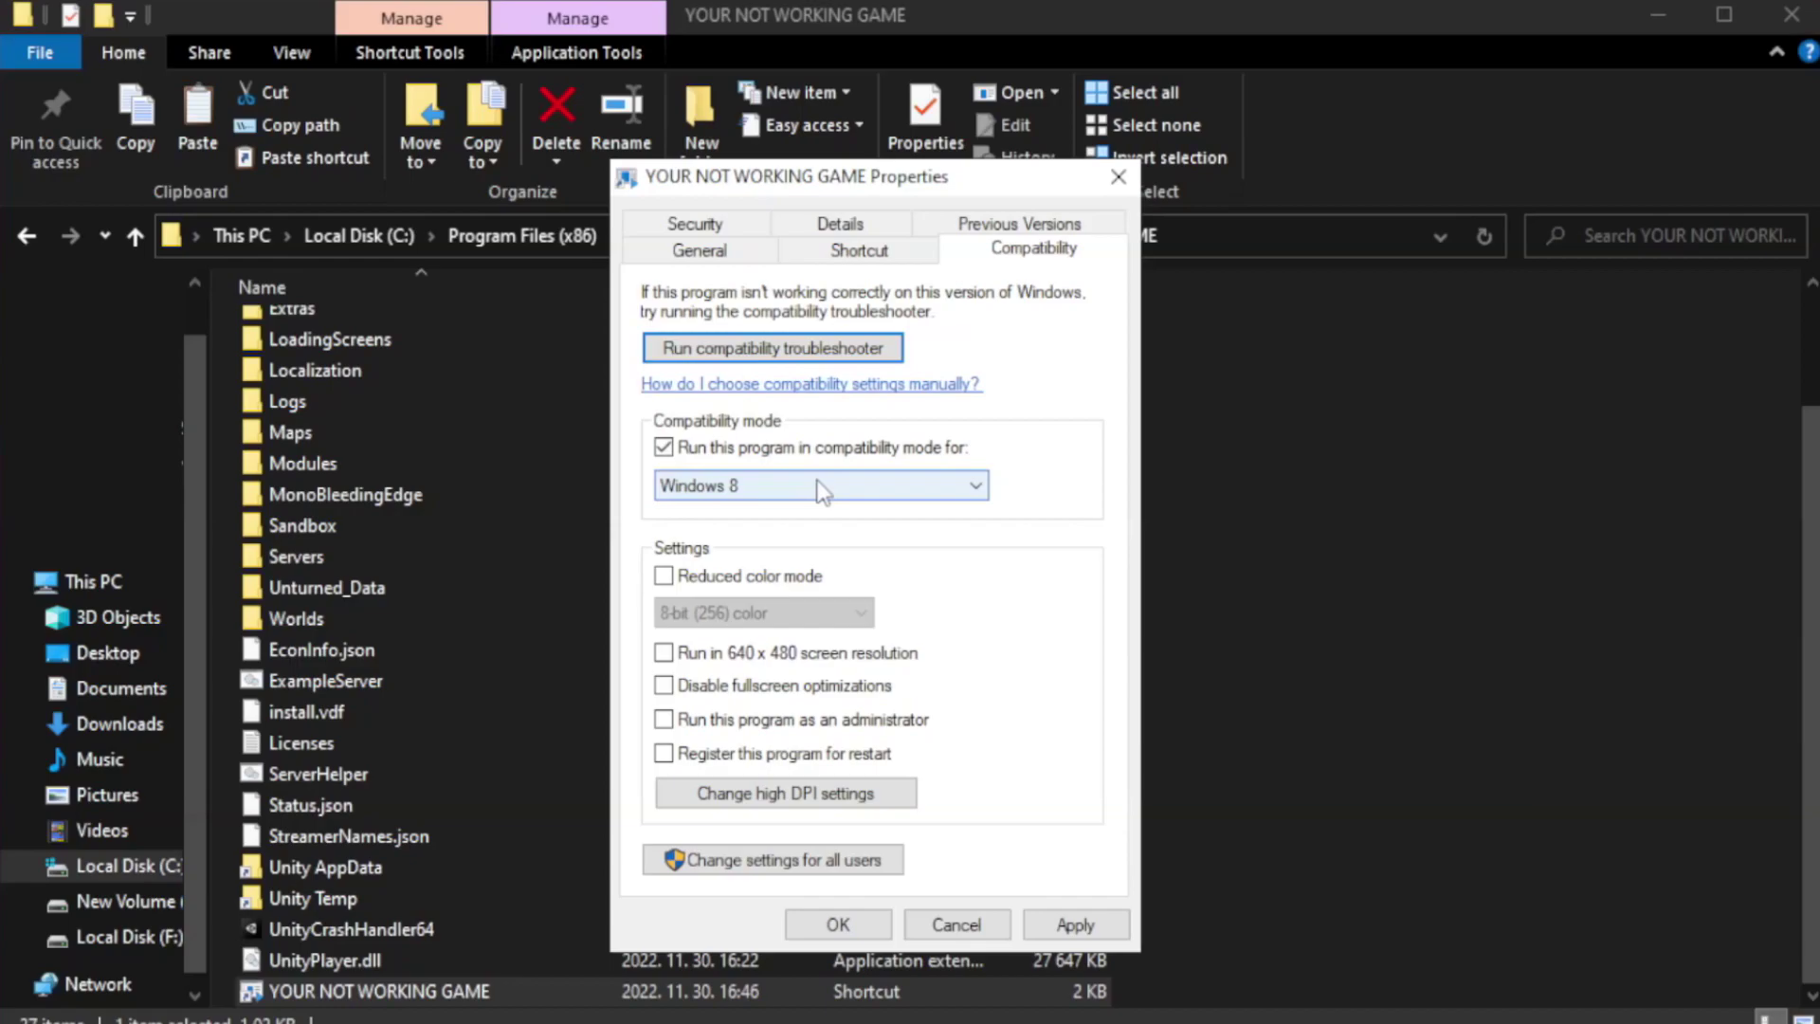
left_click(744, 485)
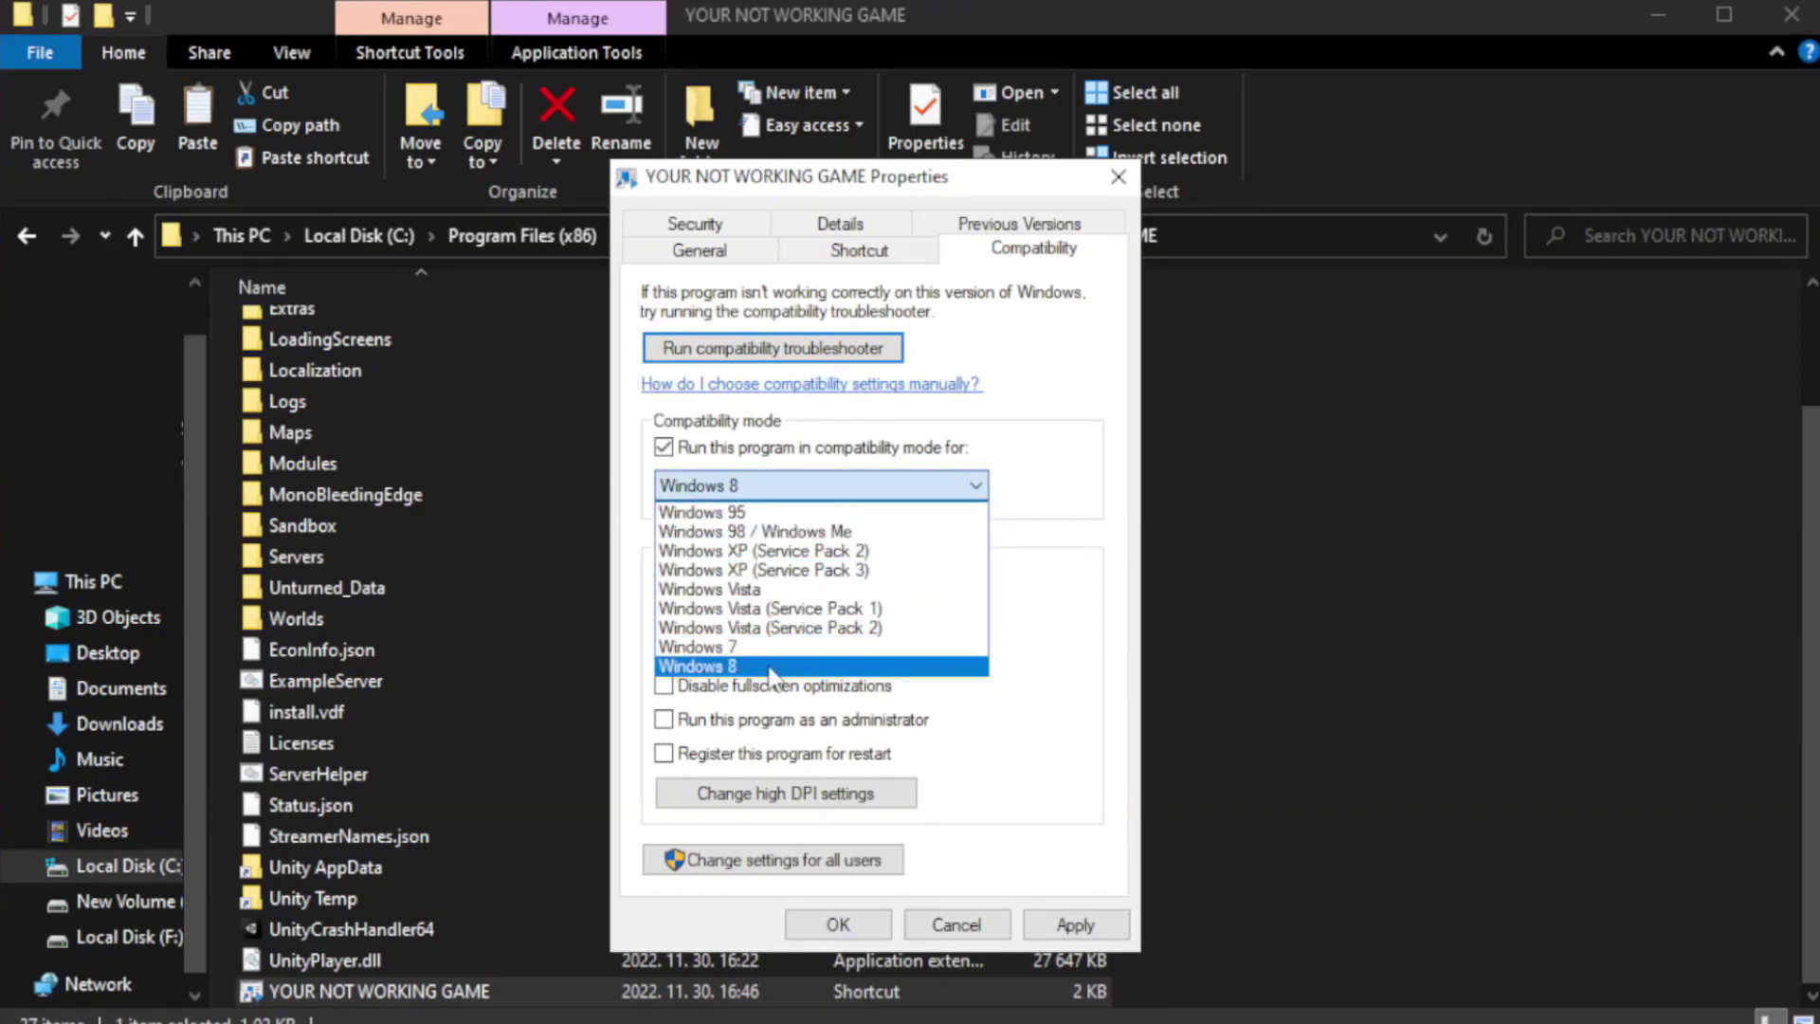
left_click(773, 668)
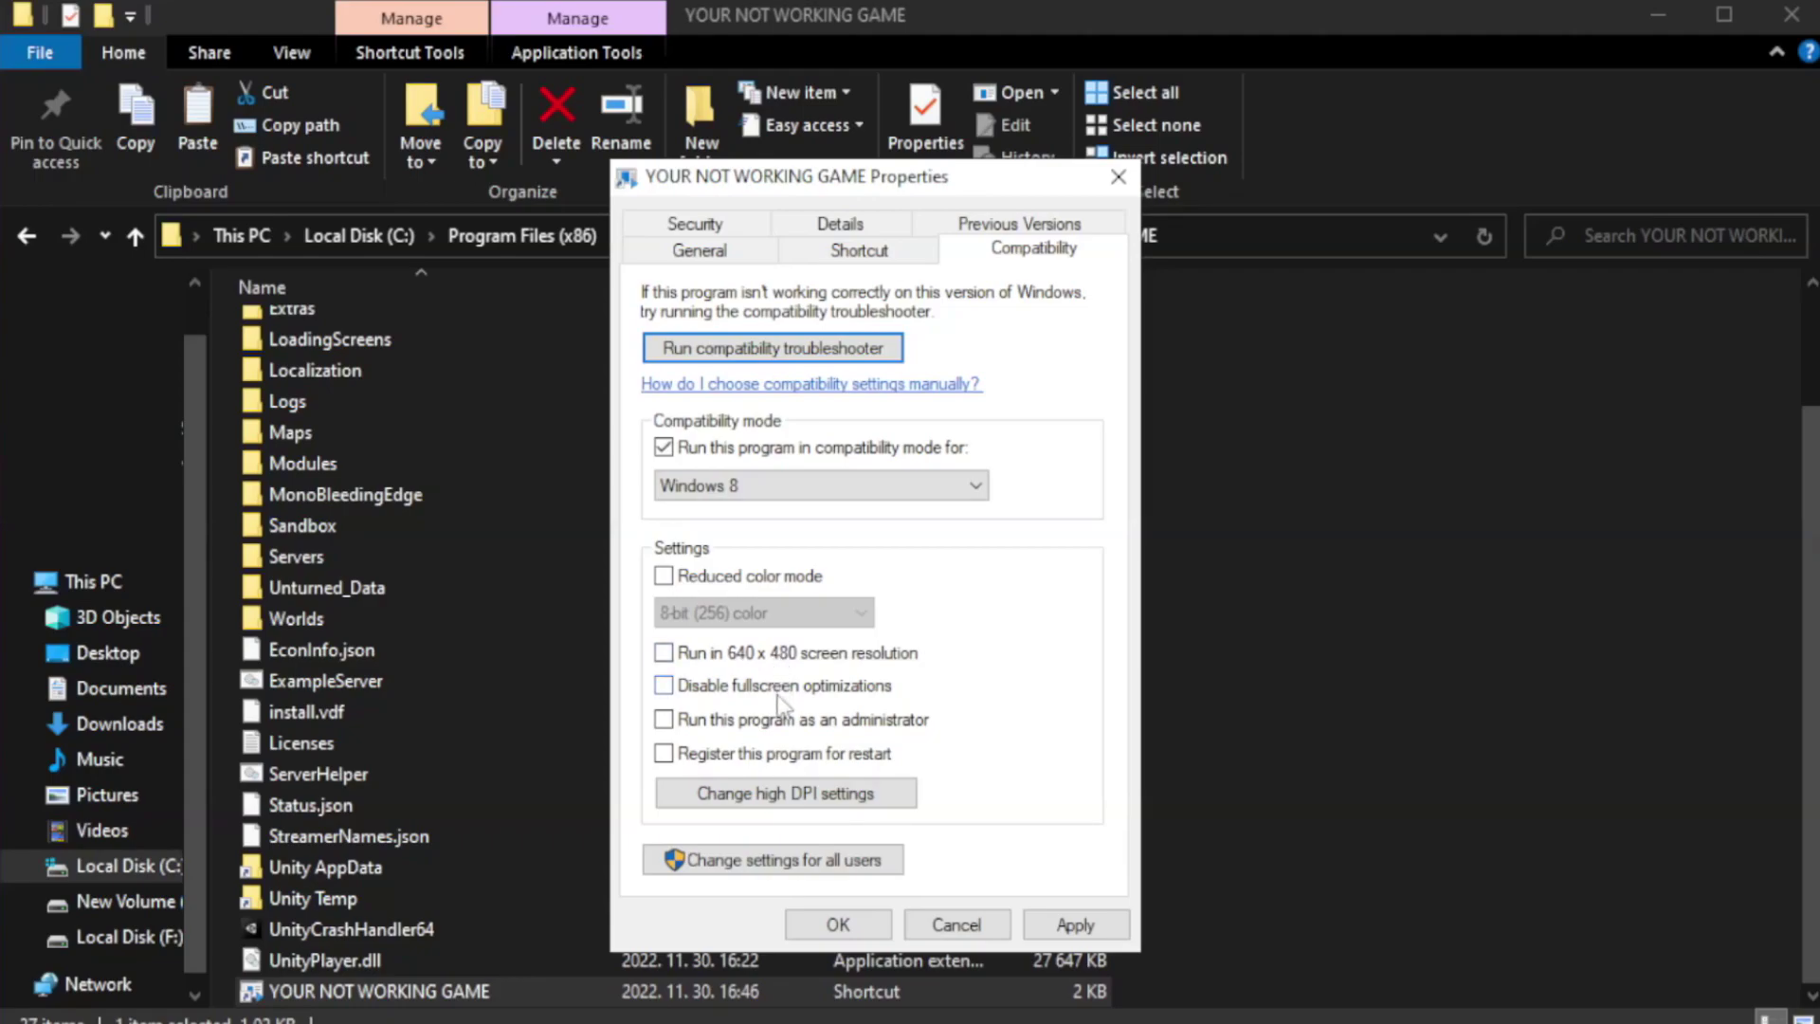
left_click(709, 694)
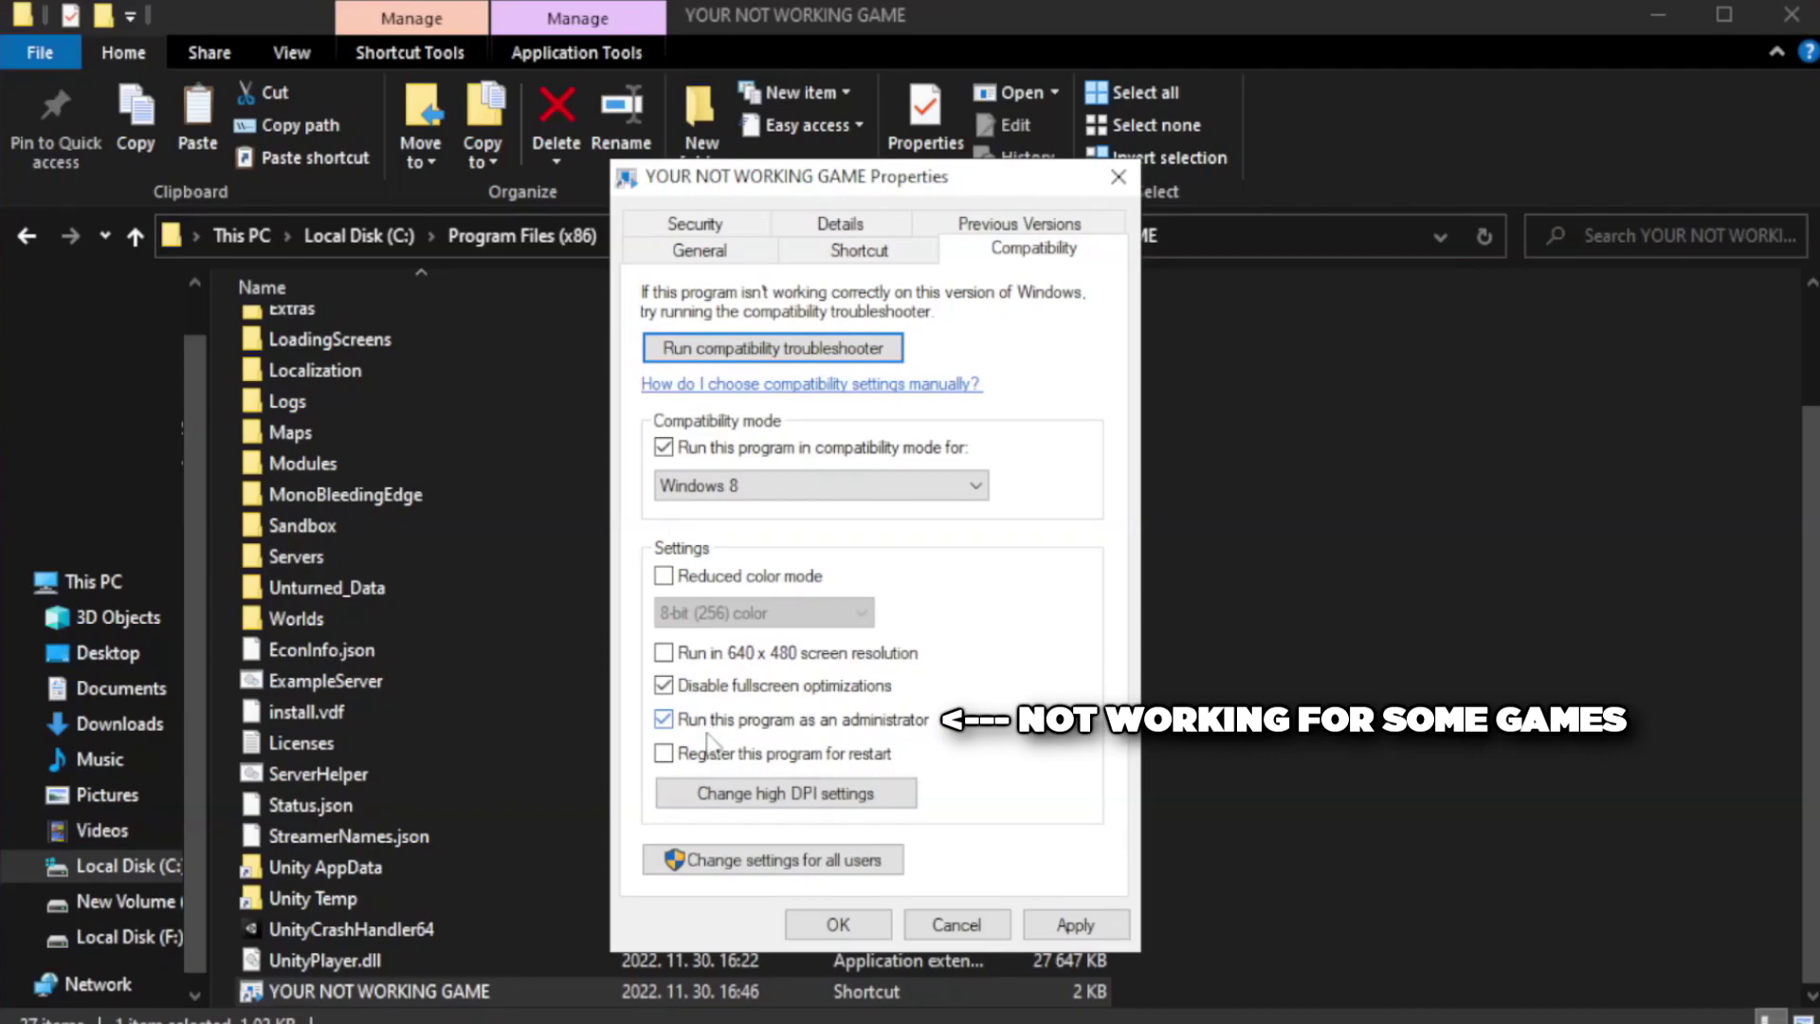
left_click(1075, 925)
left_click(834, 926)
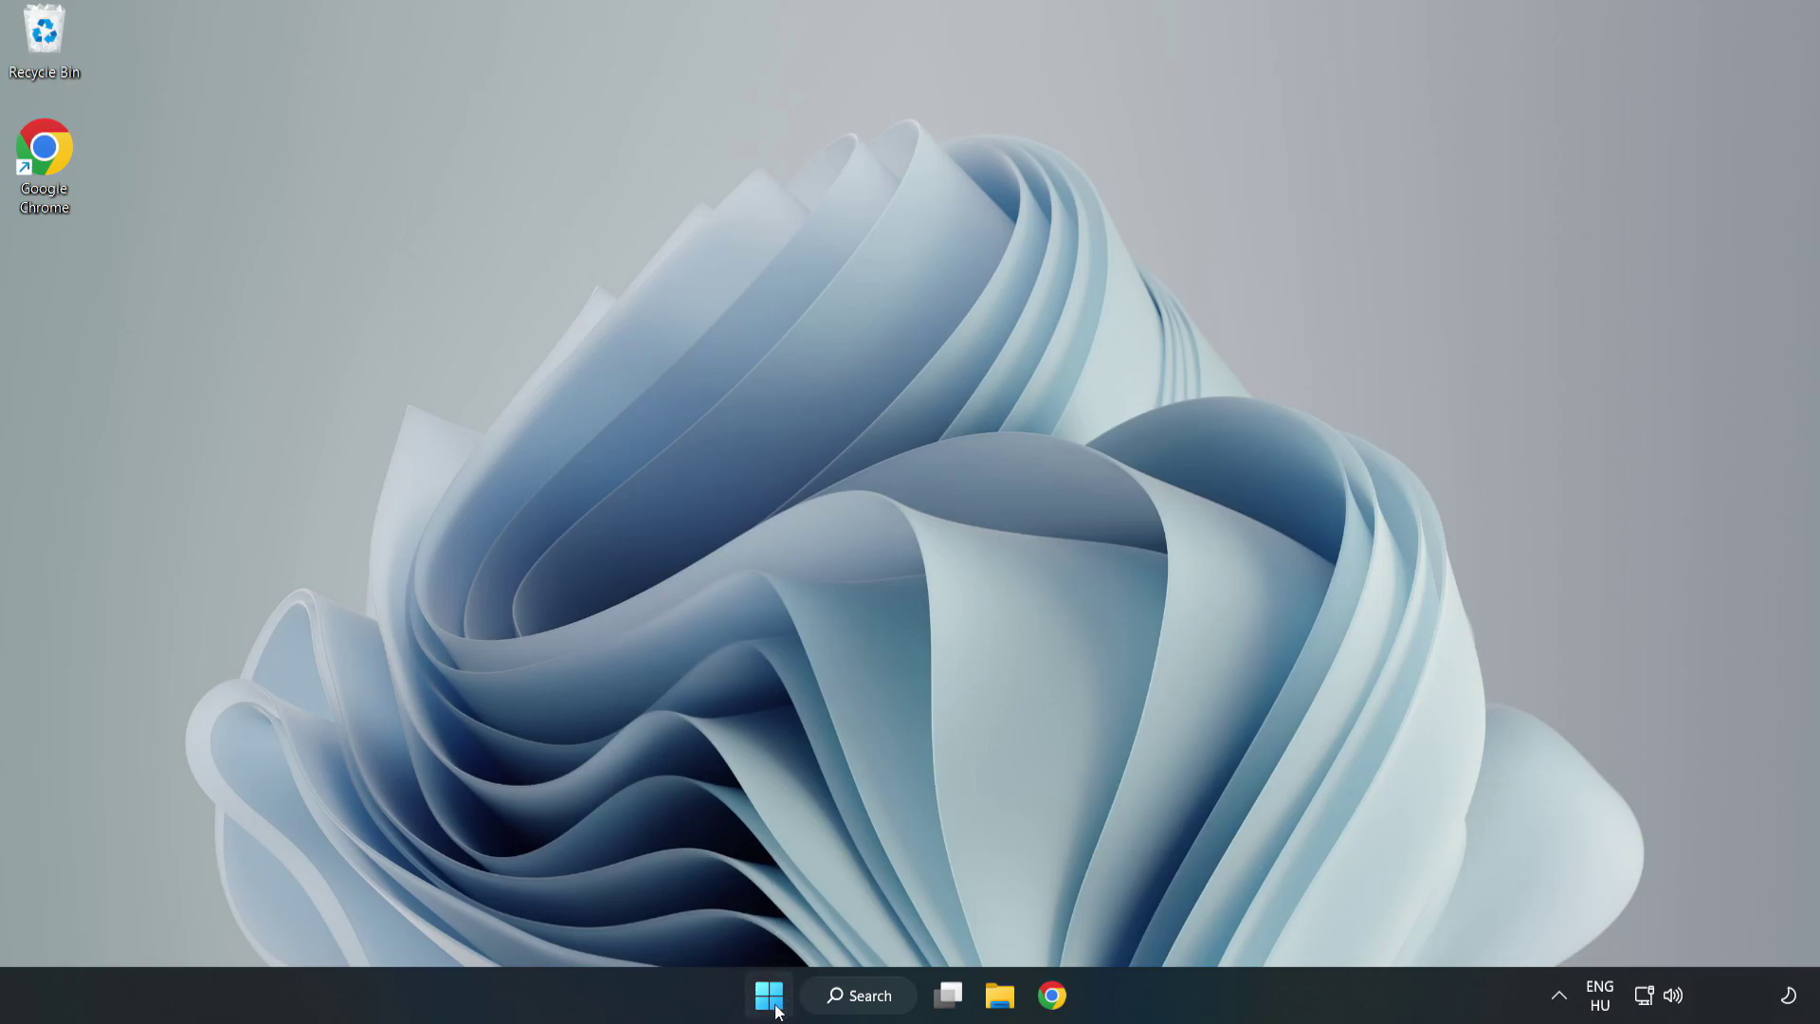
- Disable Cortana, Microsoft Edge, Microsoft Teams and Phone Link in Task Manager's Startup apps
right_click(772, 1004)
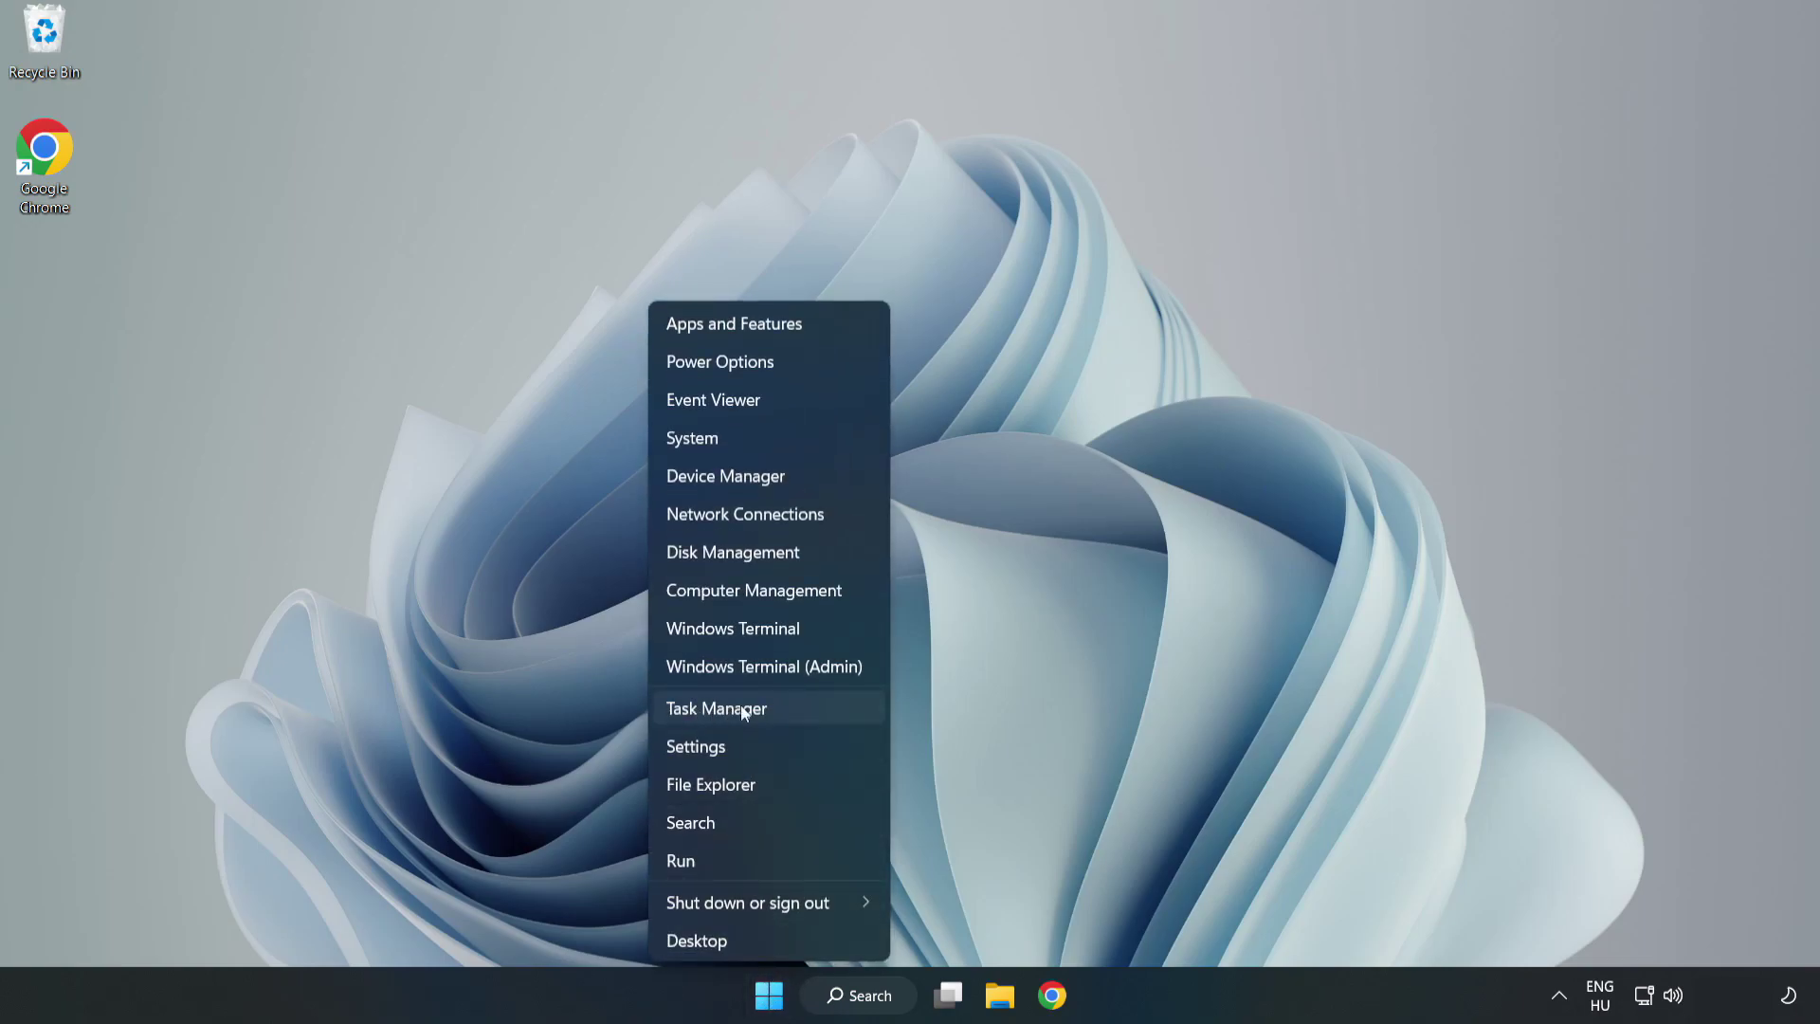
left_click(766, 709)
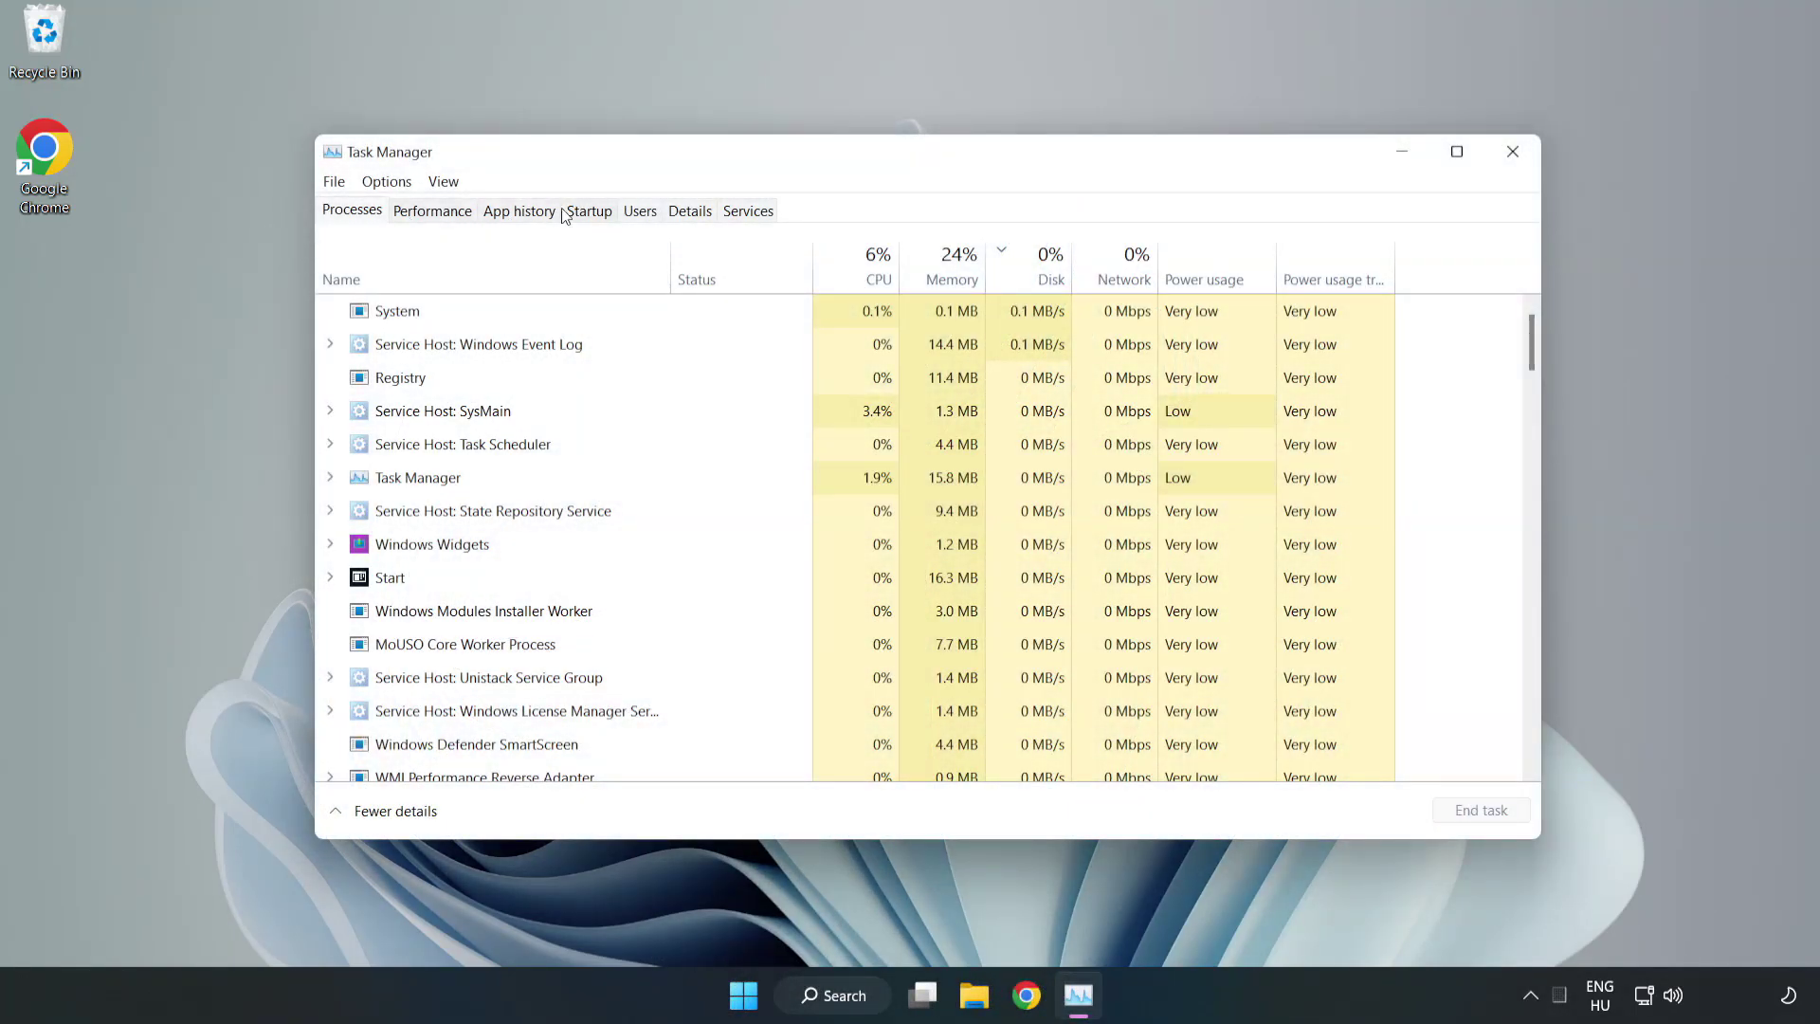
left_click(591, 214)
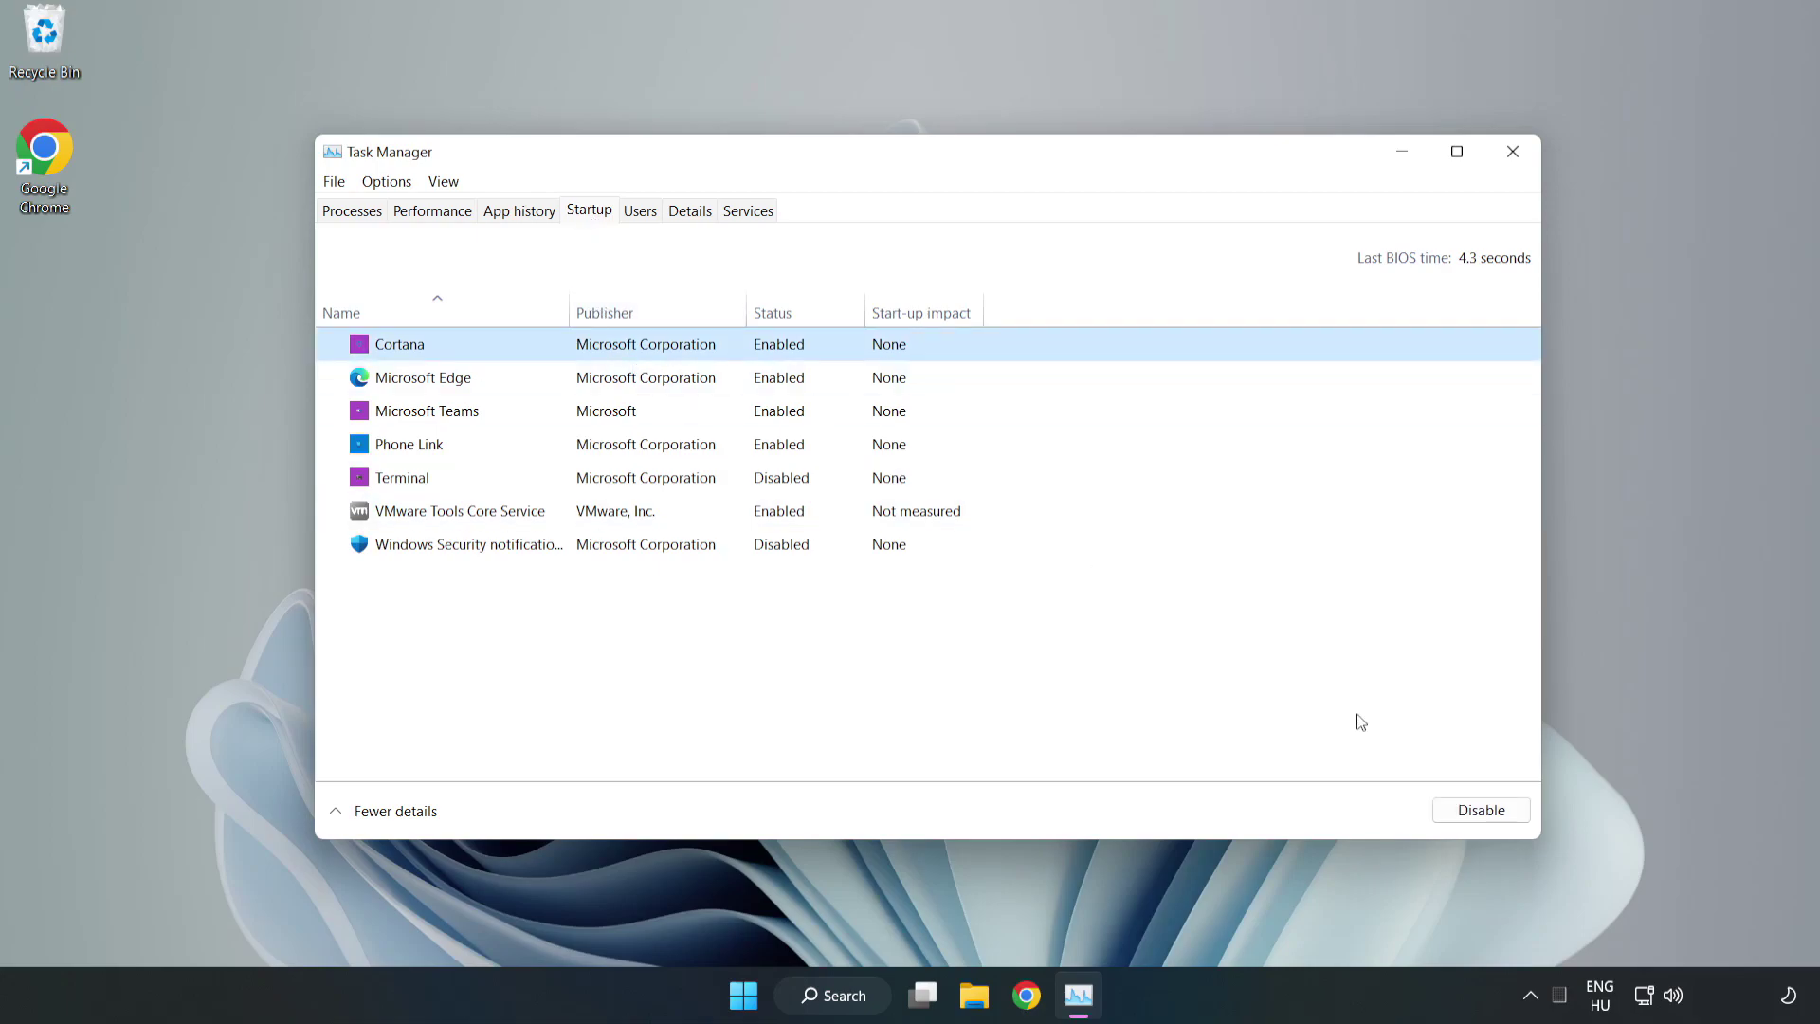
left_click(1474, 809)
left_click(794, 379)
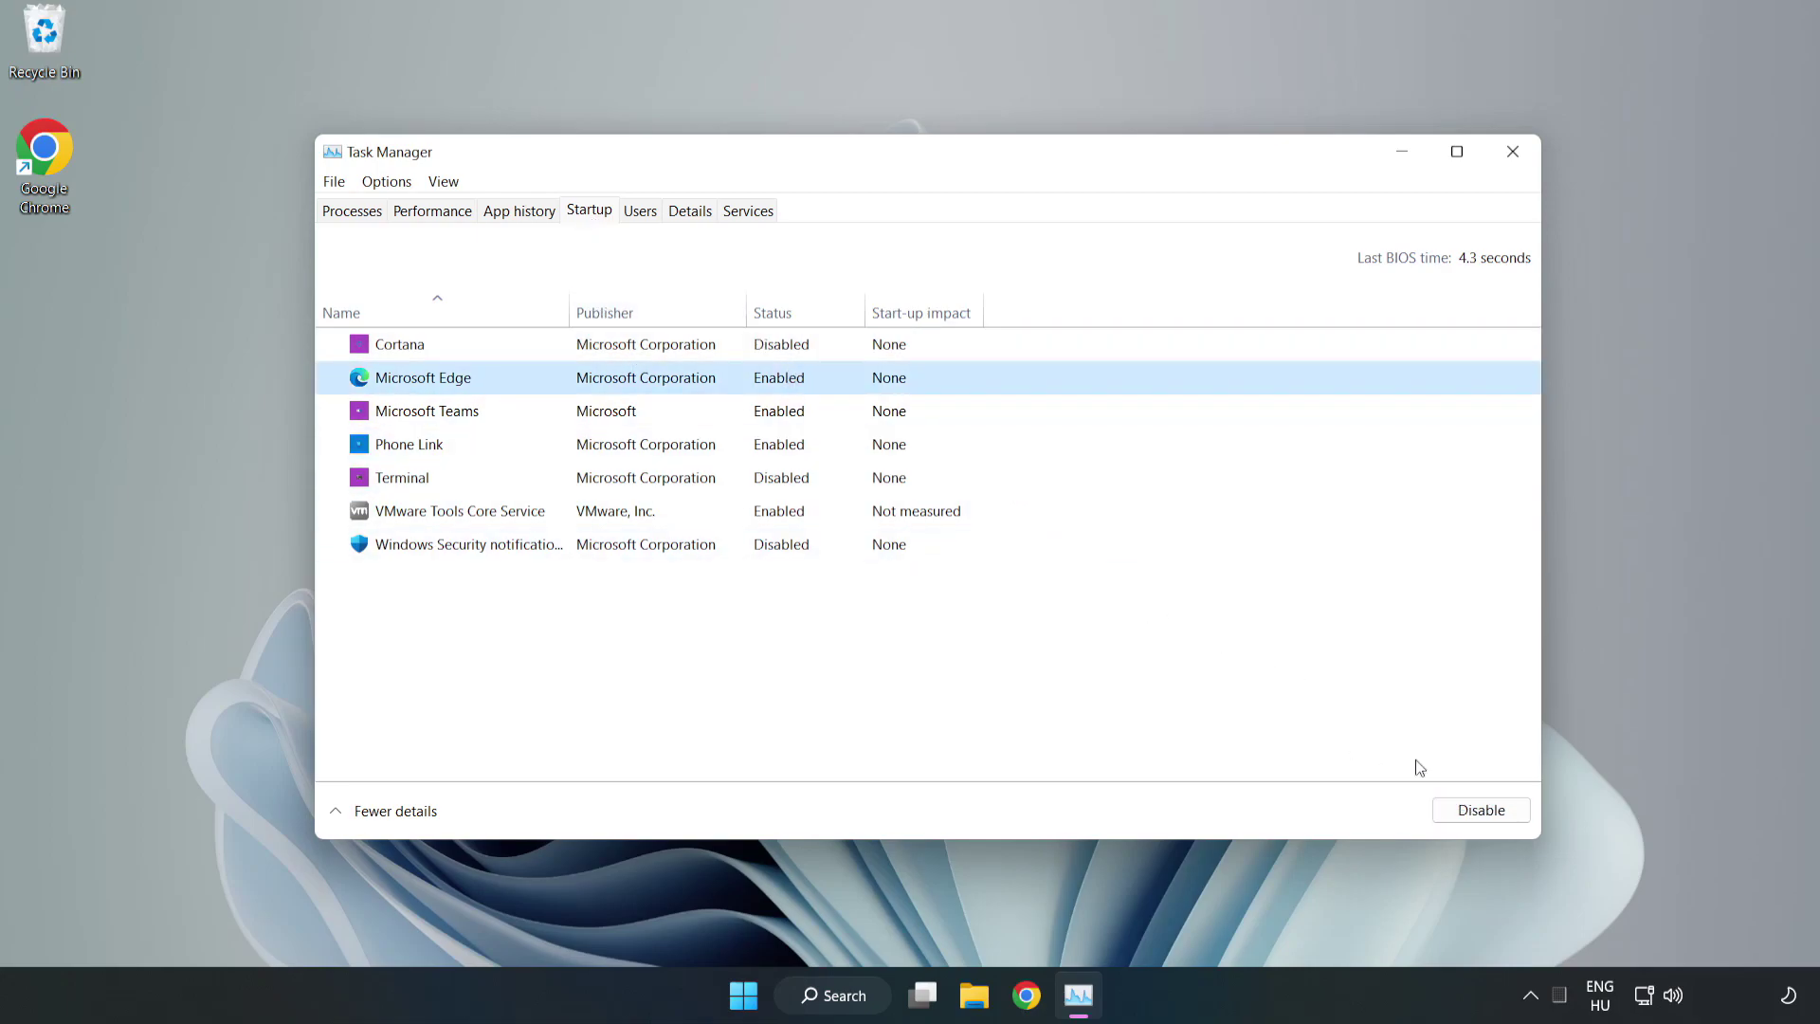
left_click(1471, 811)
left_click(607, 411)
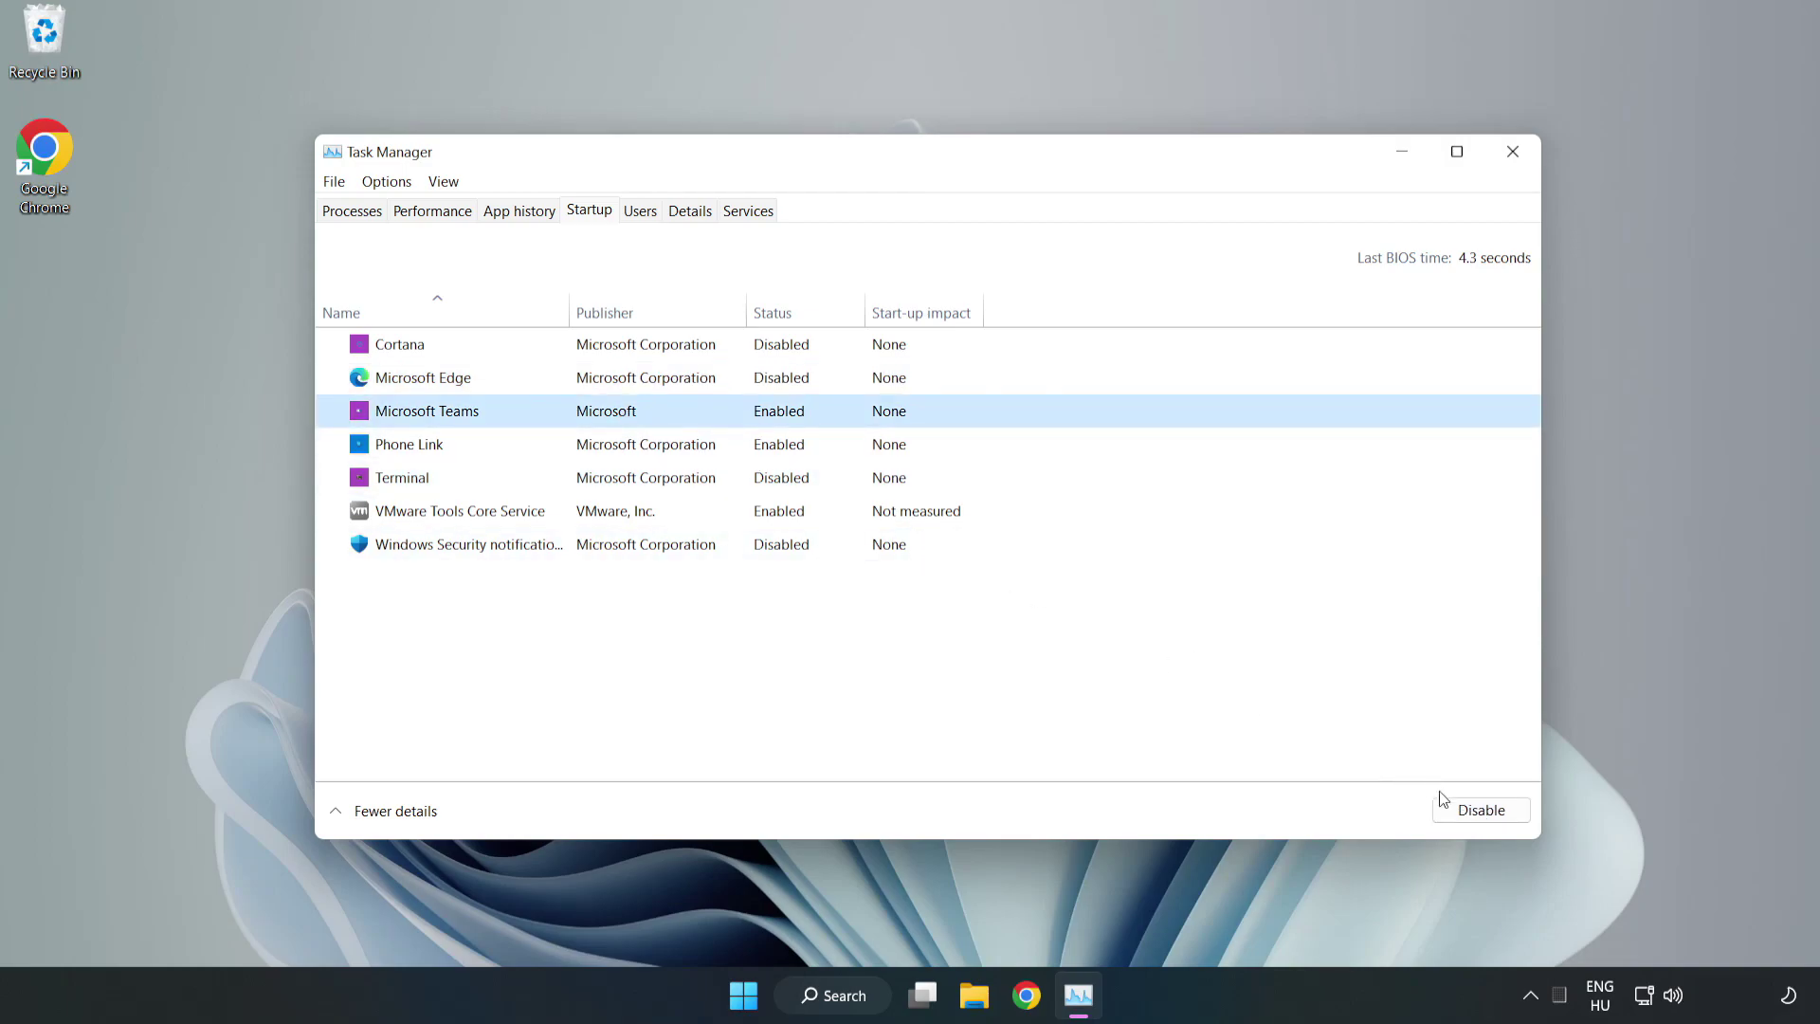
left_click(1446, 804)
left_click(605, 445)
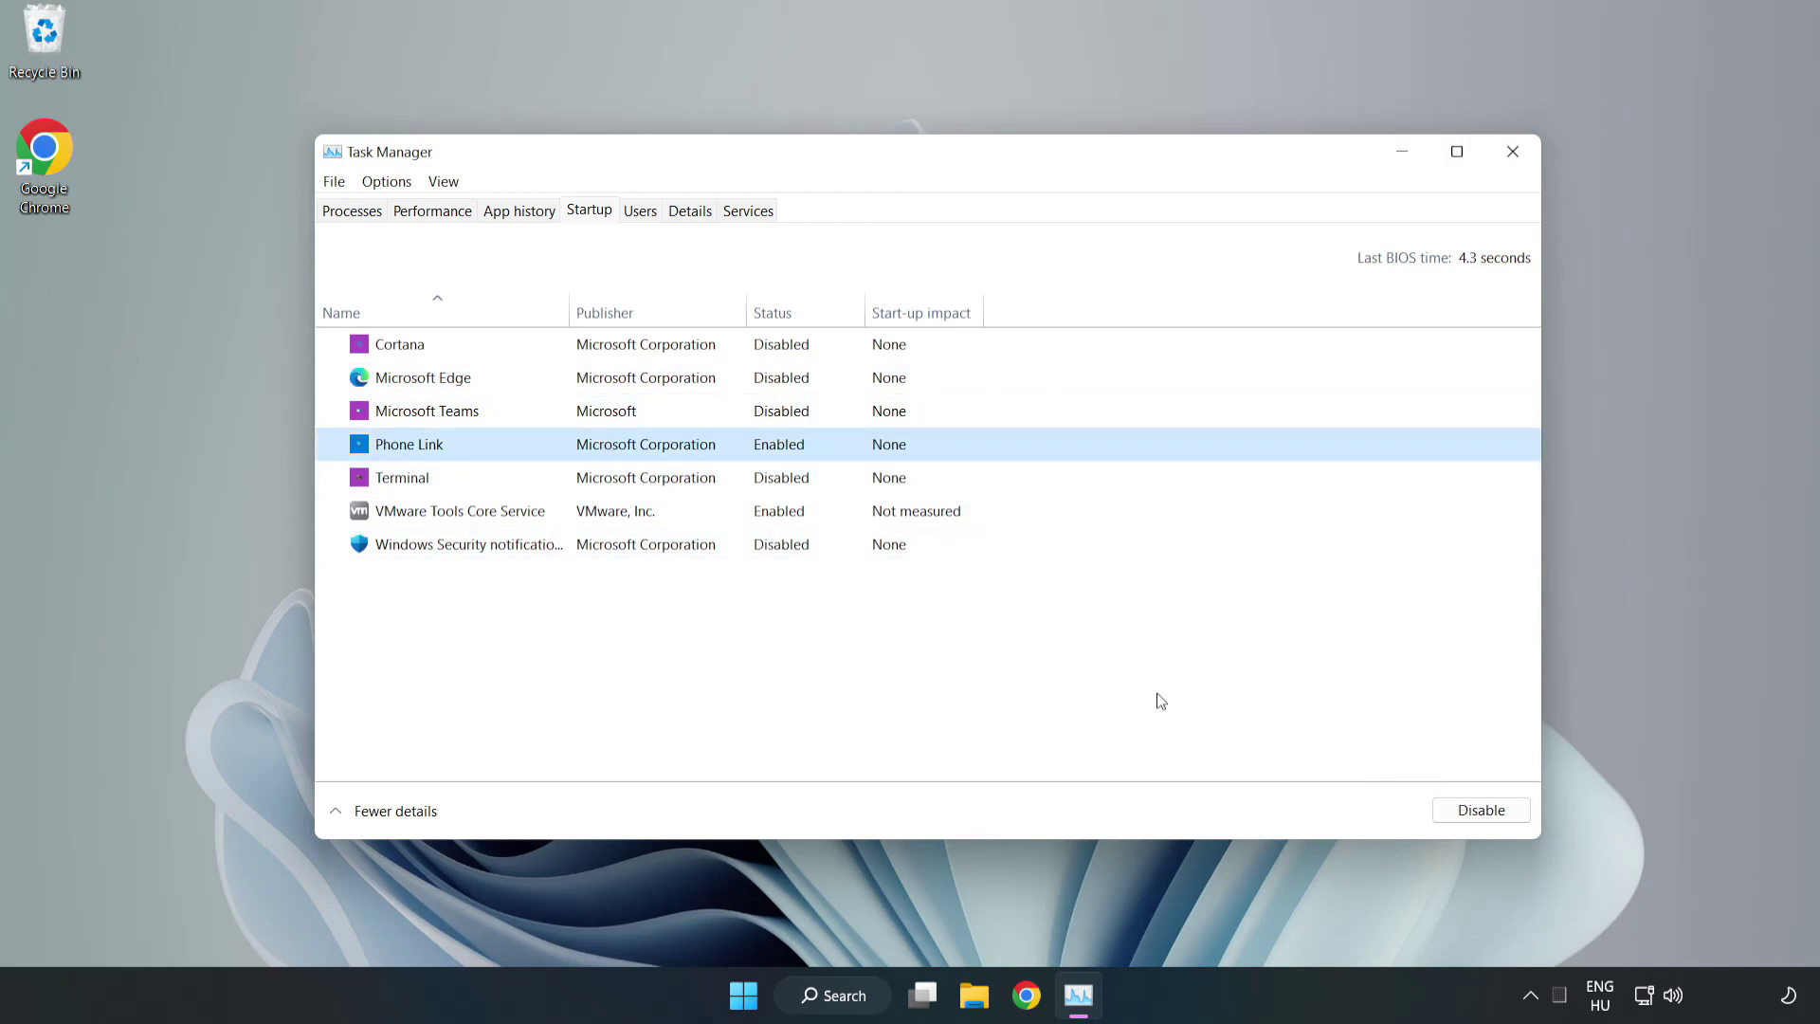
left_click(1480, 810)
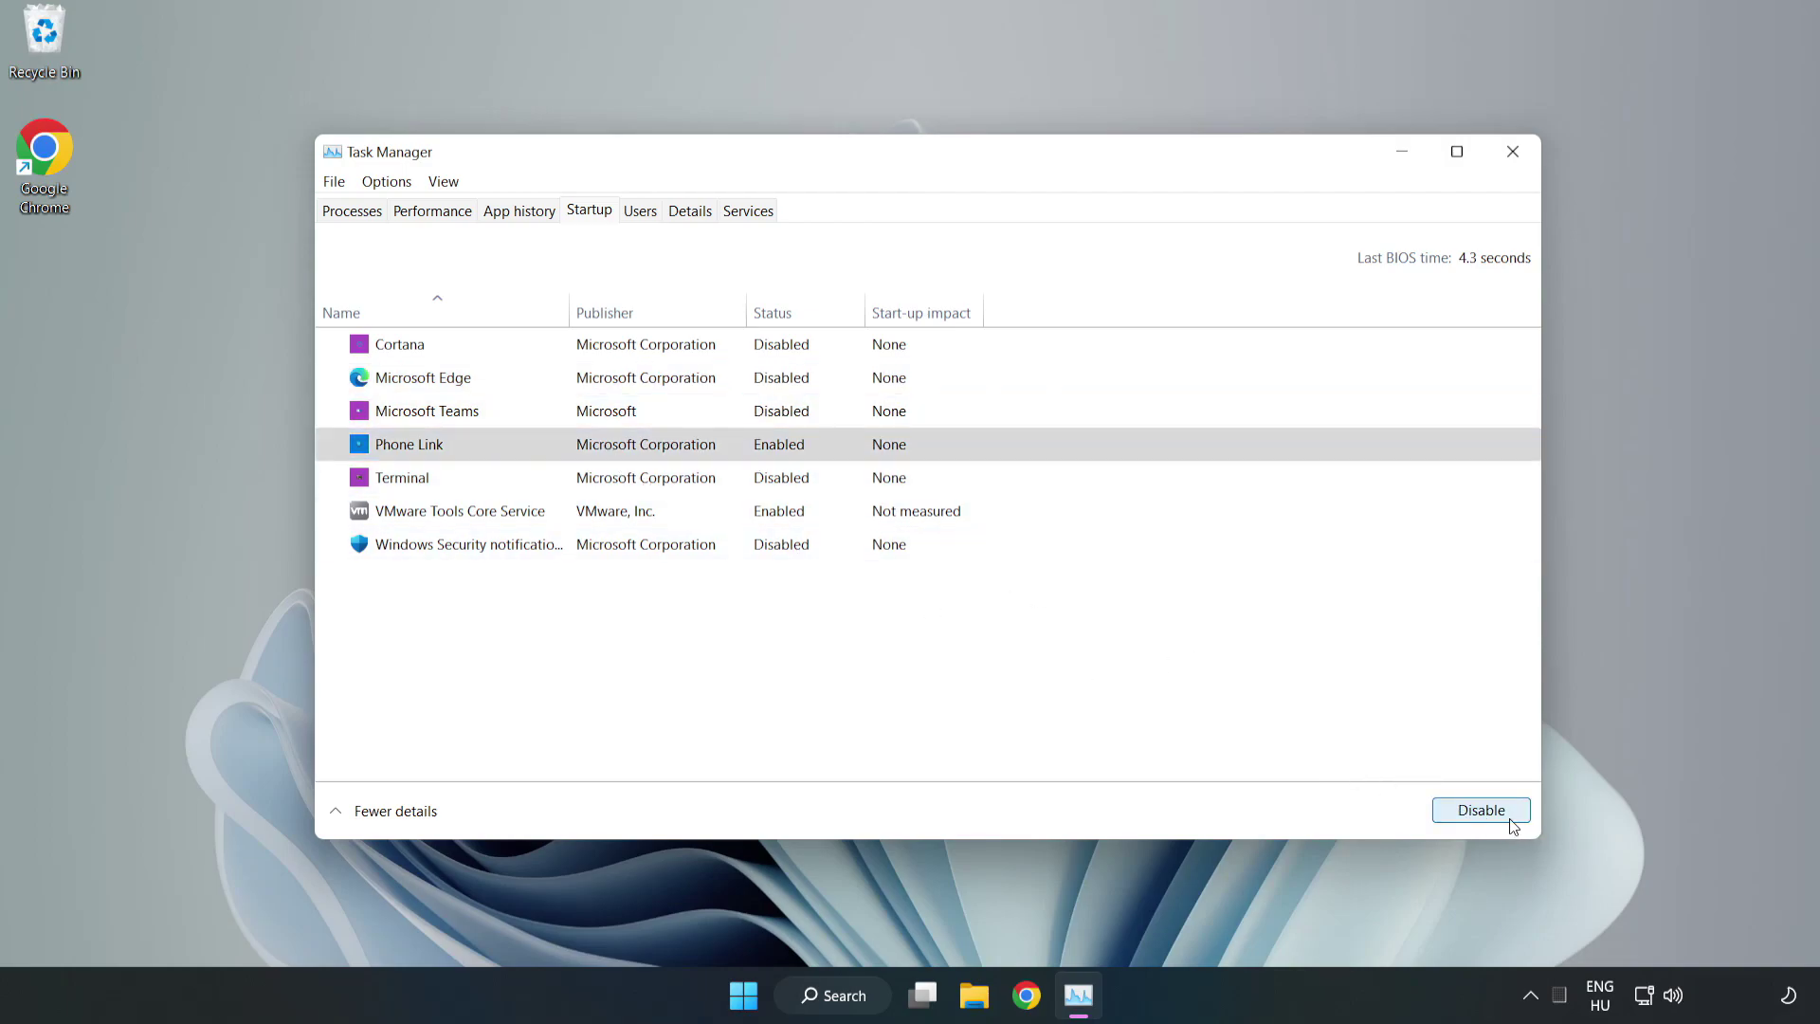
left_click(1514, 154)
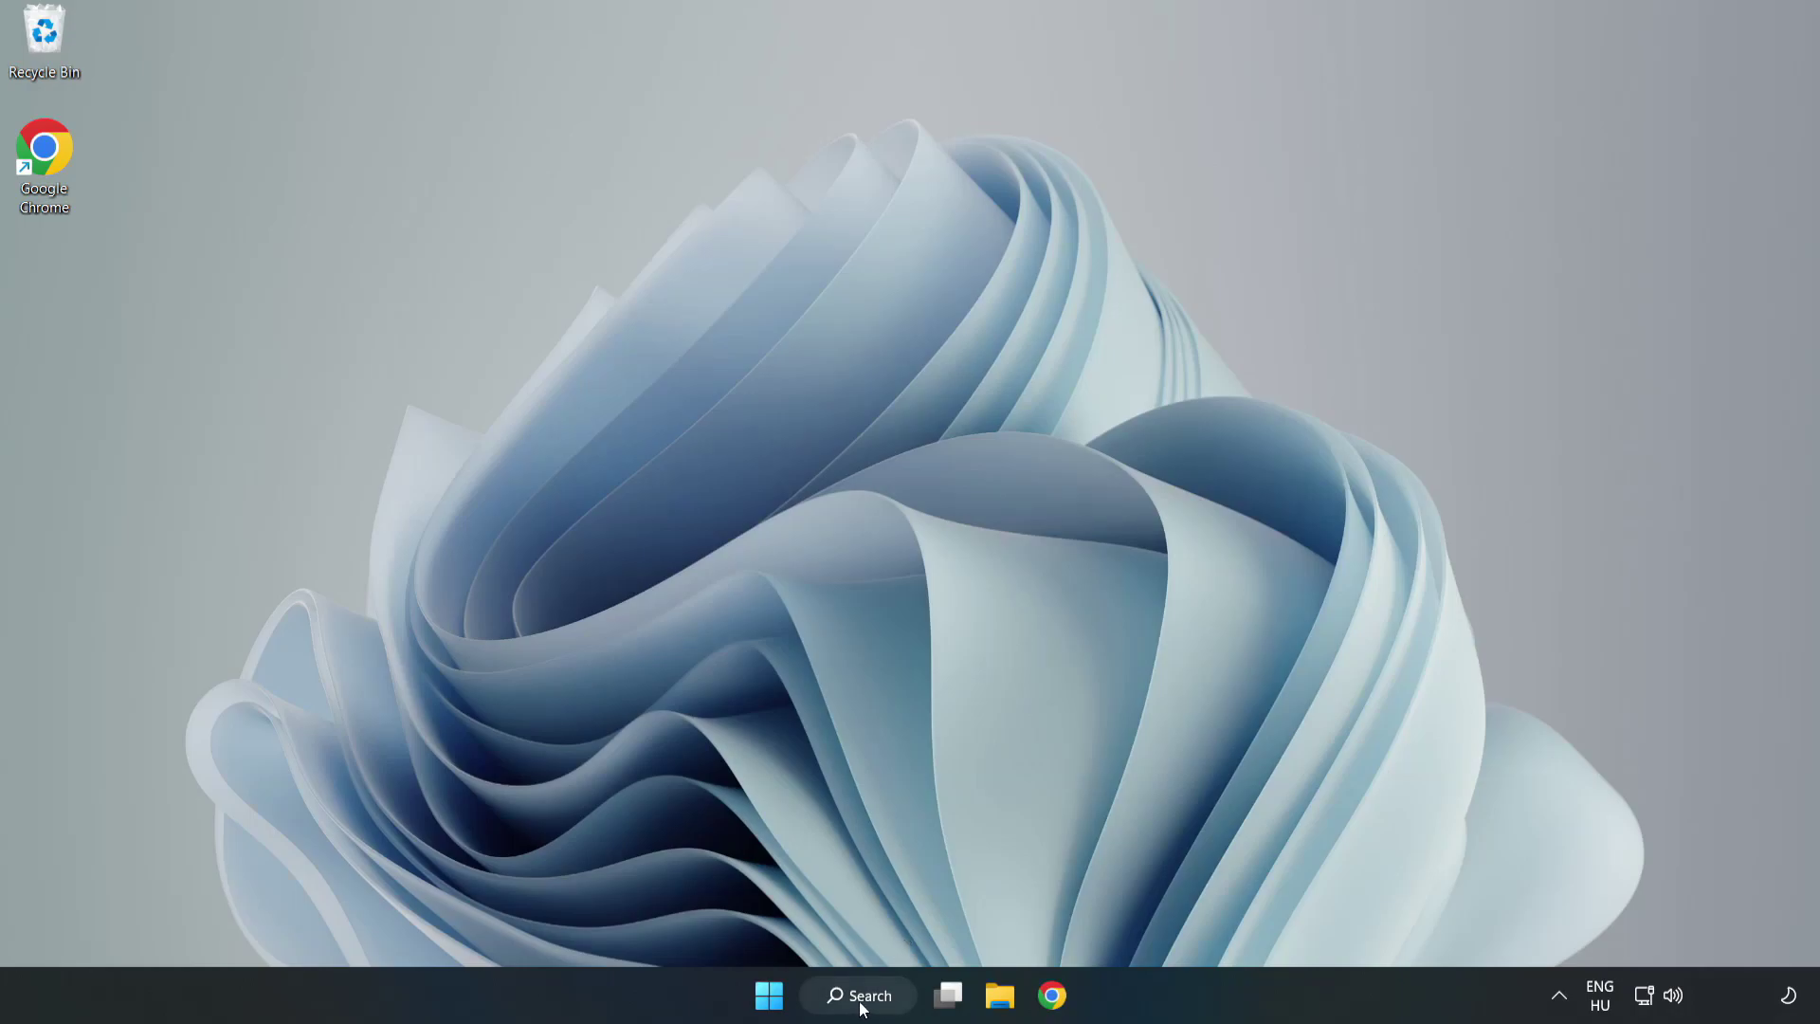
- Search 'security' and reach Windows Security's Virus & threat protection settings, scrolled to Exclusions
left_click(862, 1007)
type("se")
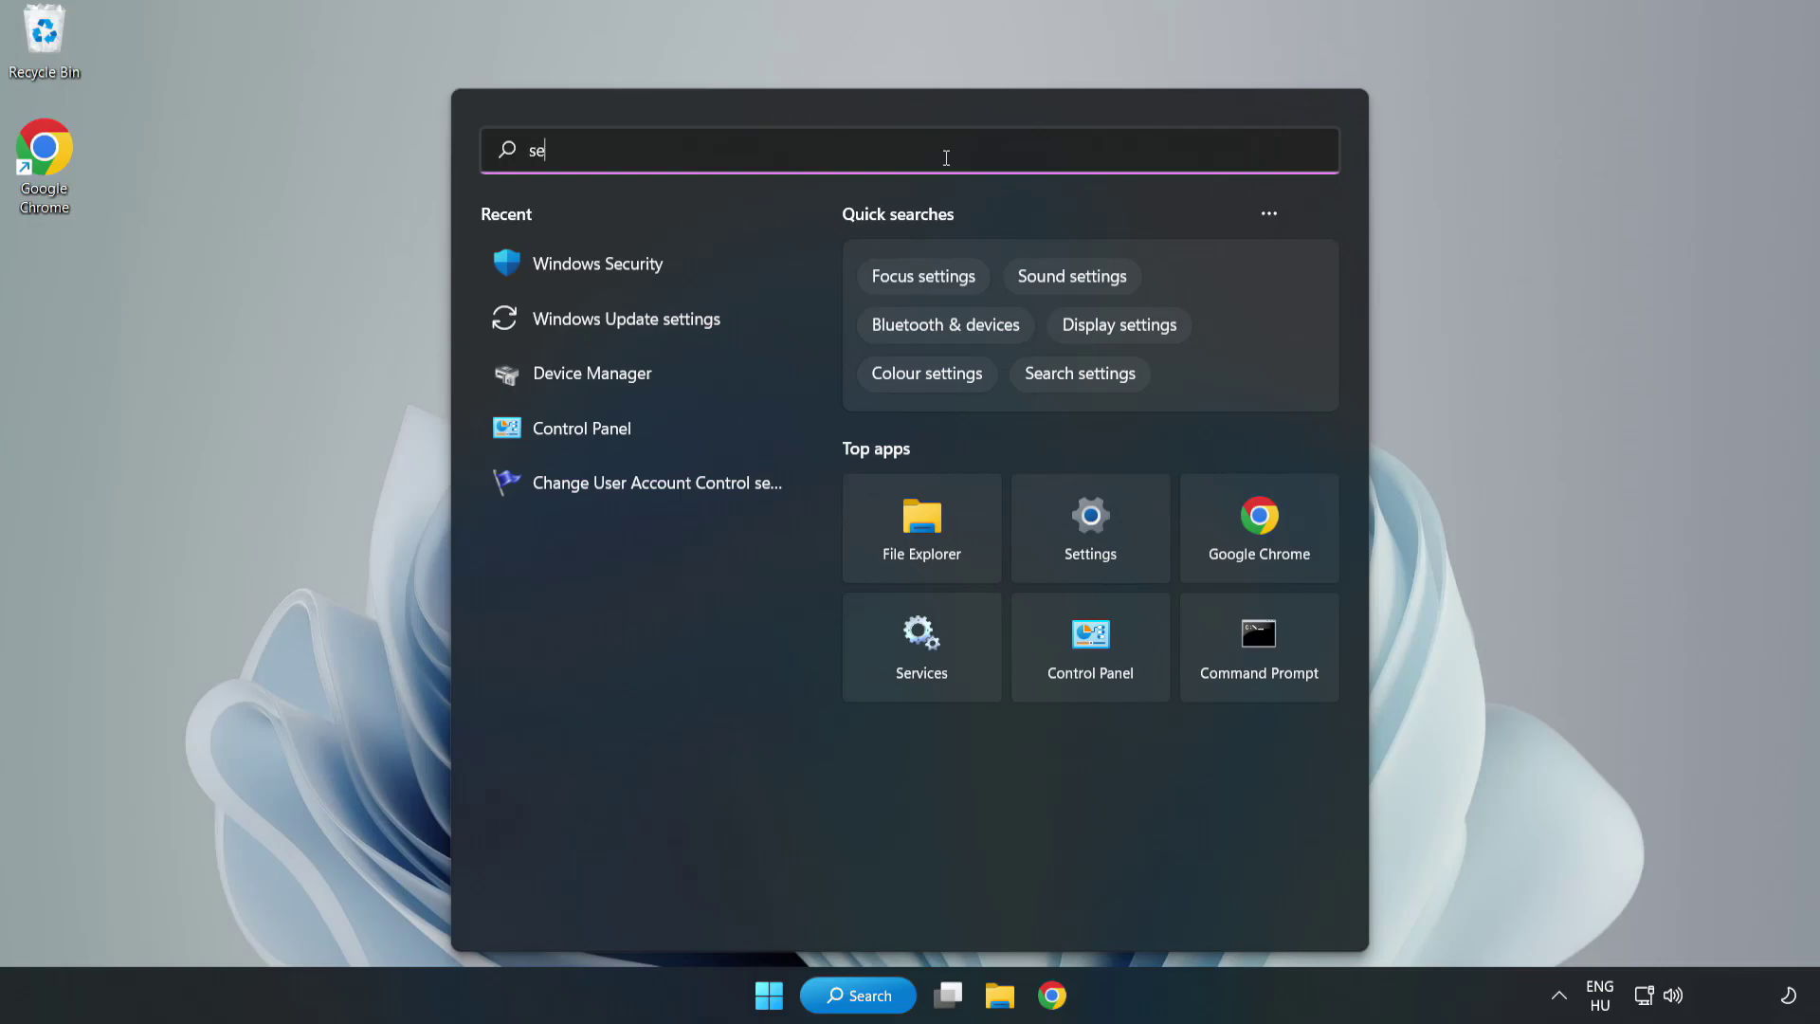
type("curity")
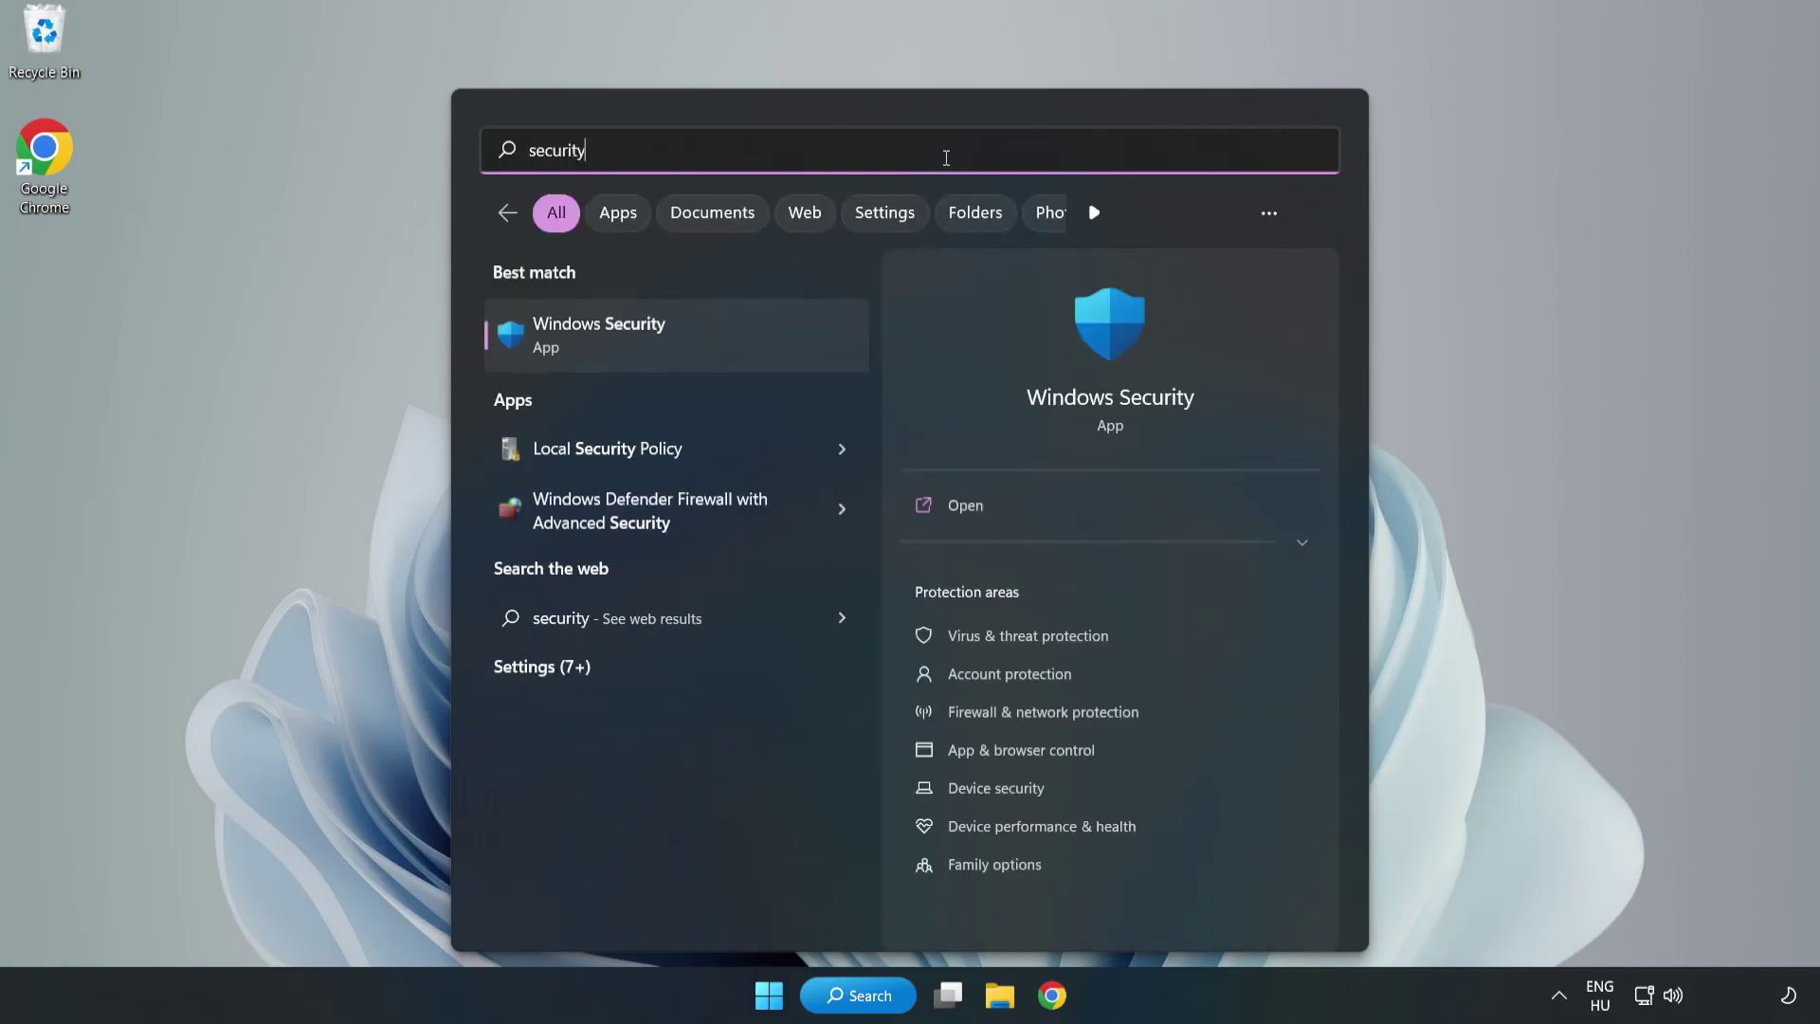
left_click(658, 349)
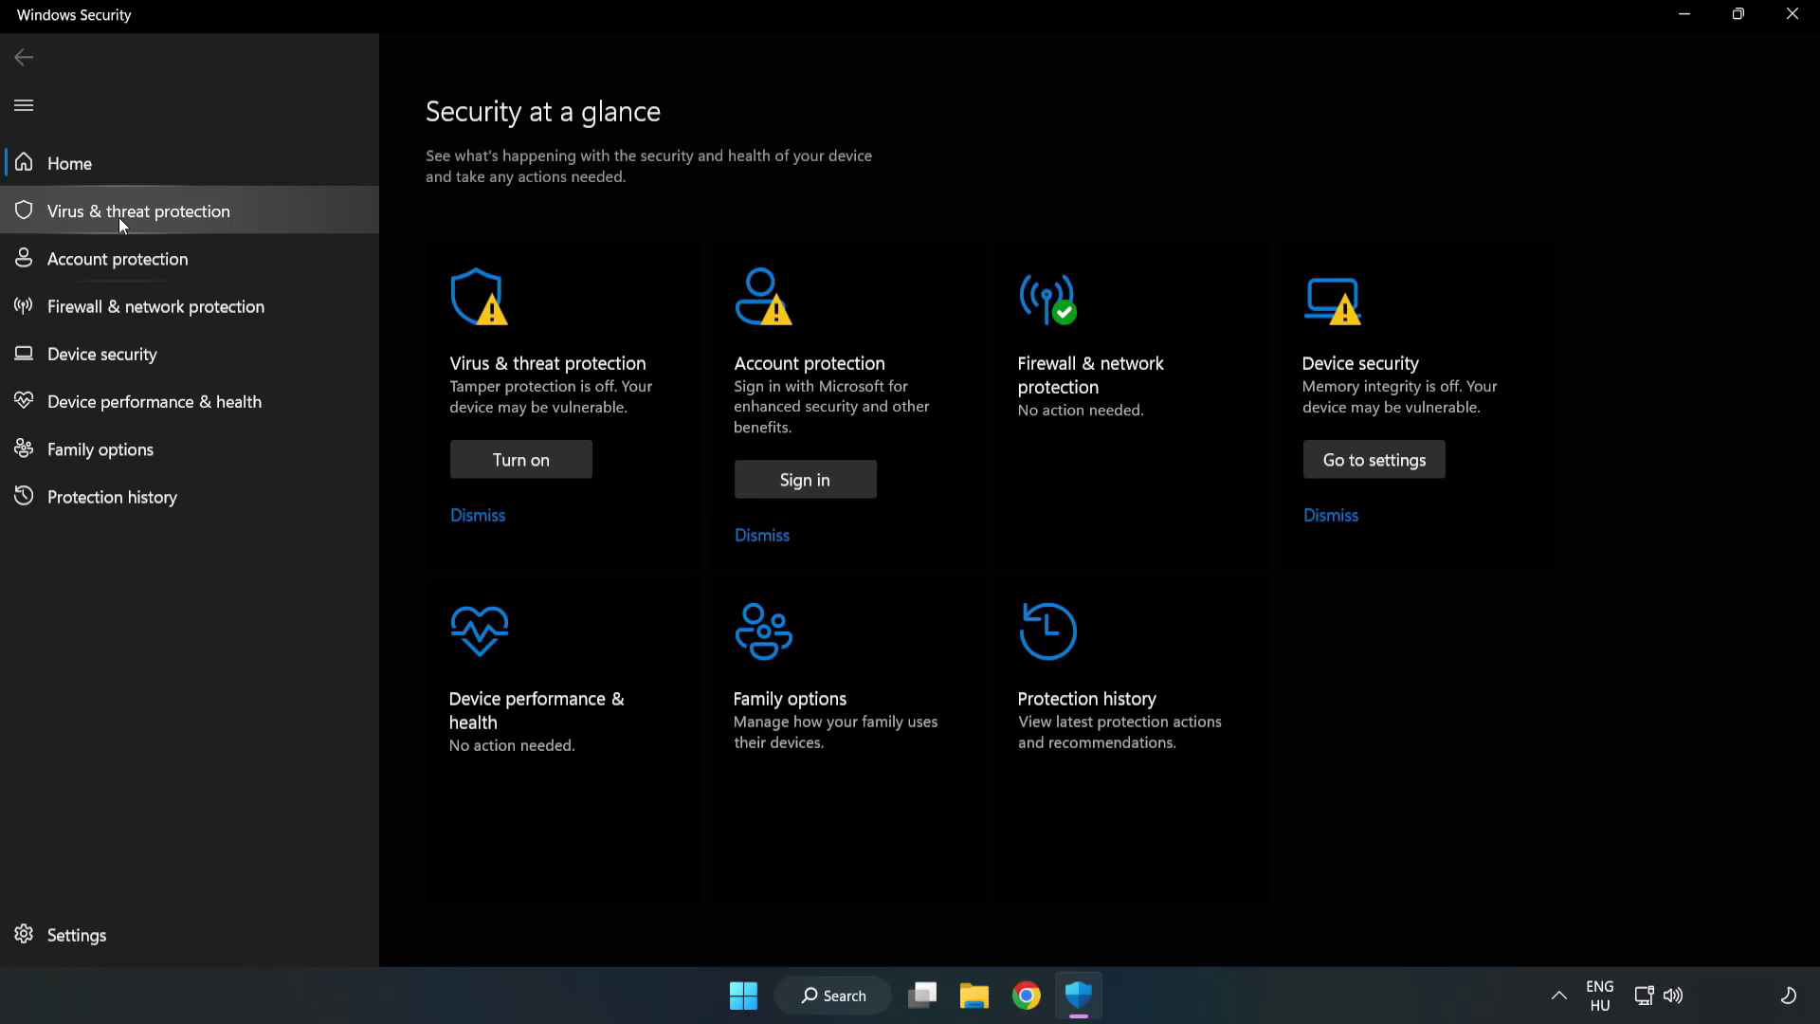
left_click(121, 220)
scroll(951, 373, "down", 3)
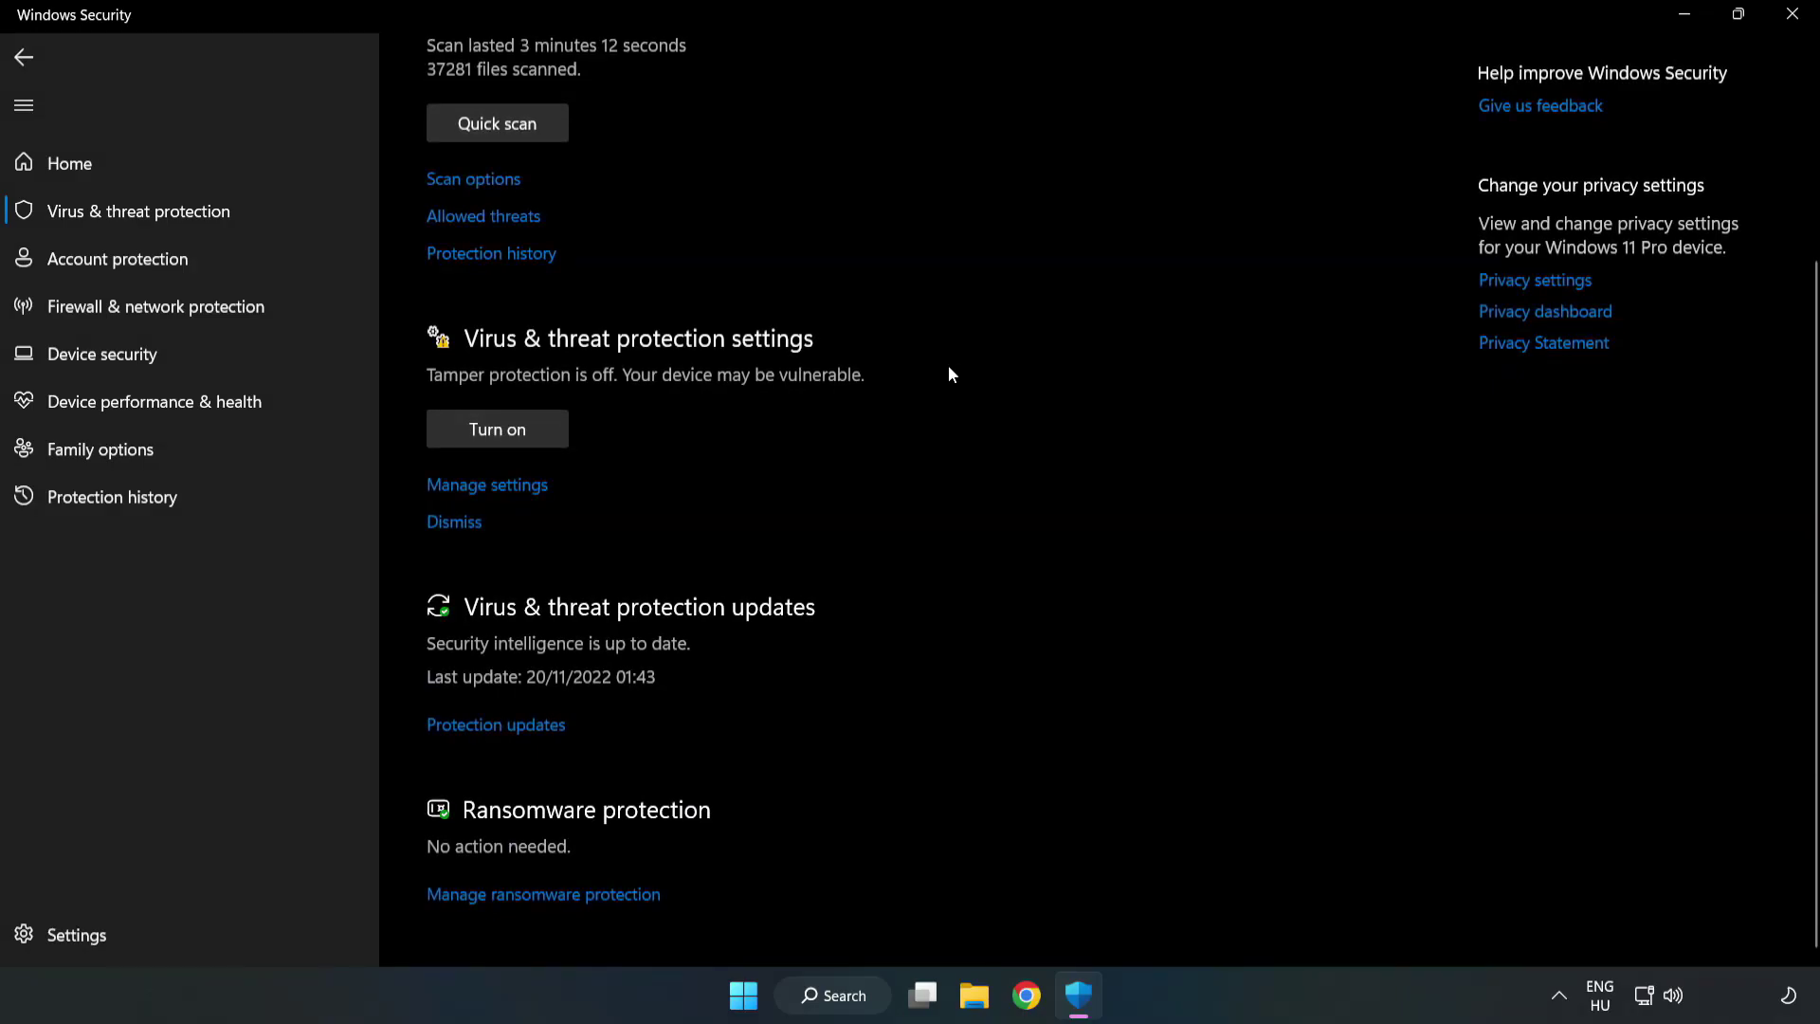
left_click(498, 488)
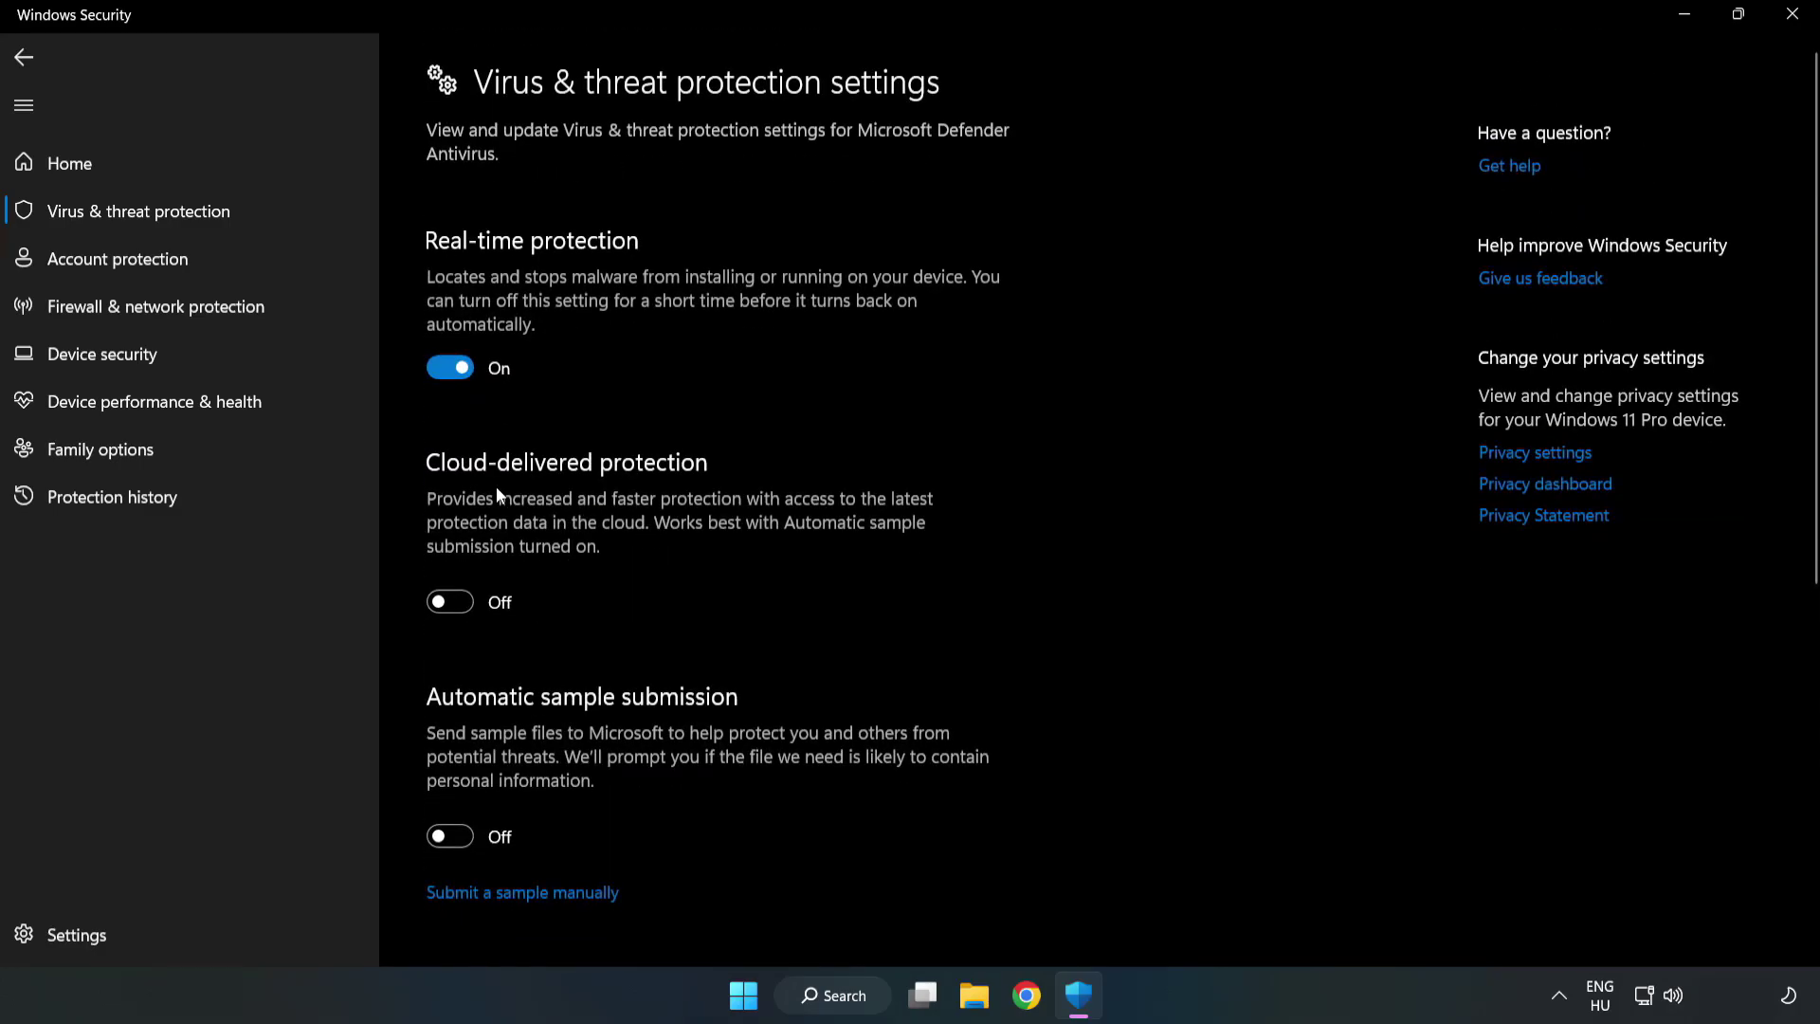
scroll(1157, 475, "down", 3)
scroll(1157, 475, "down", 3)
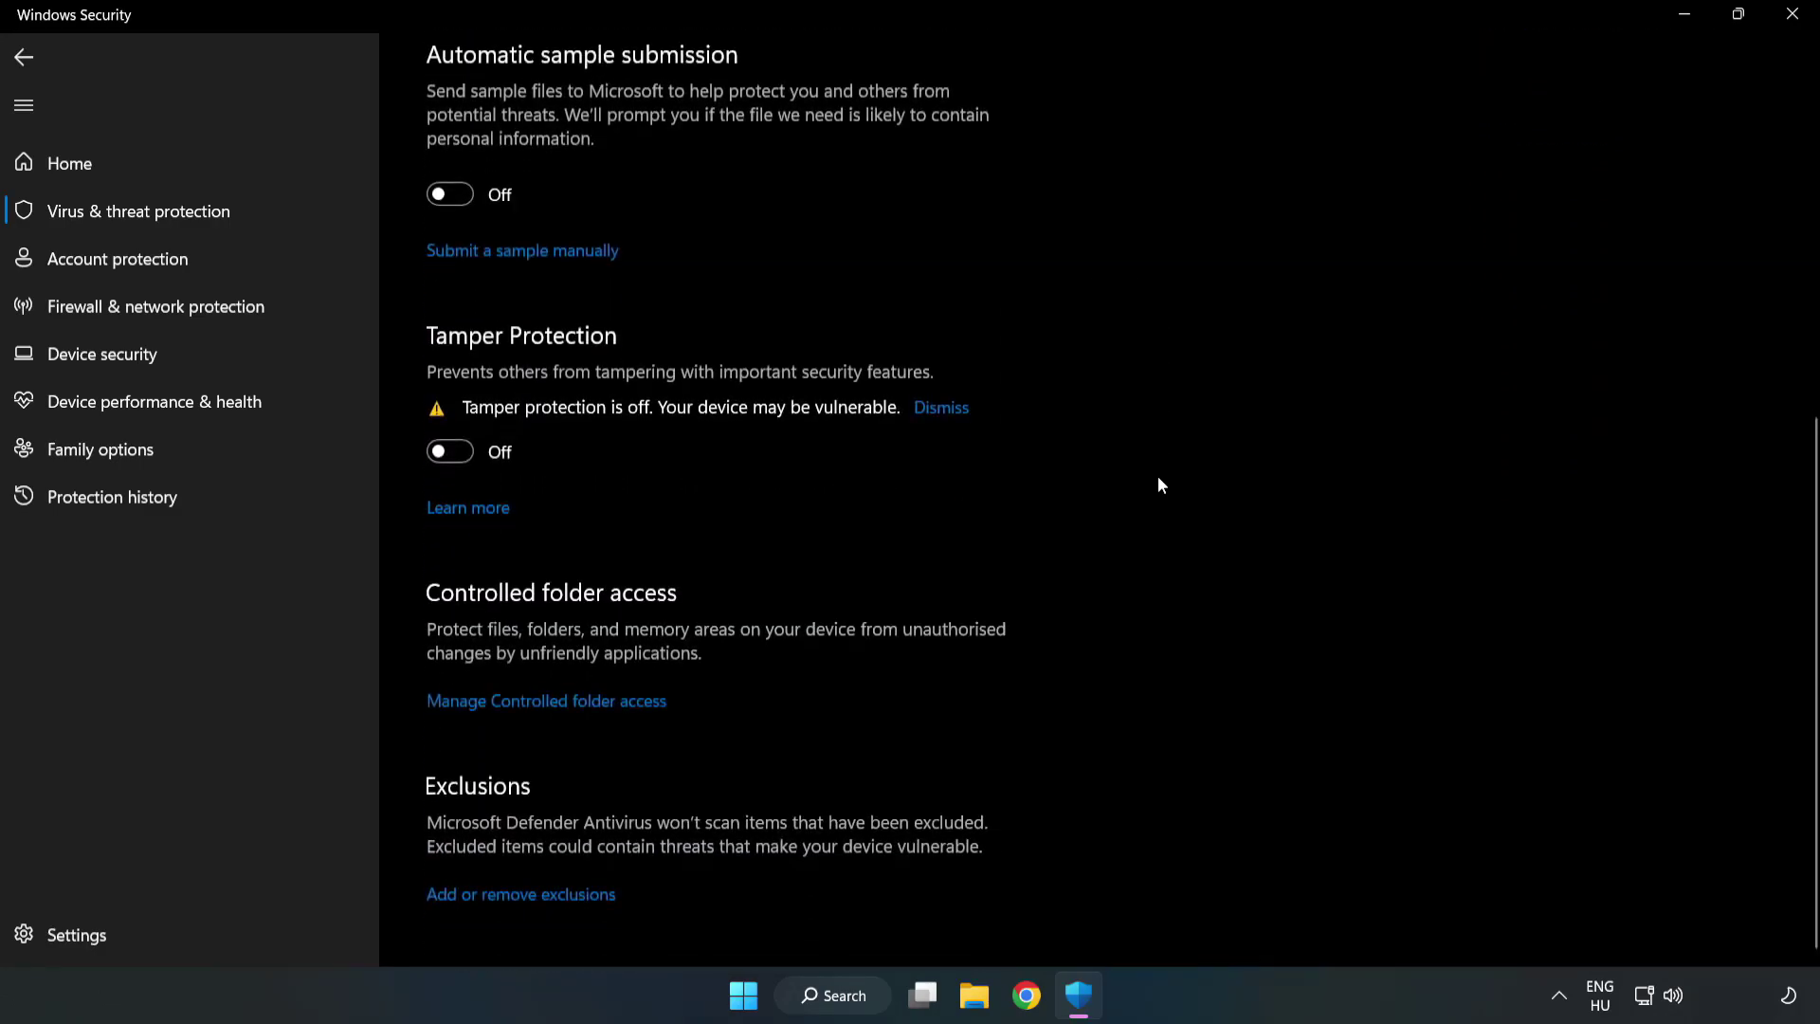
- Exclude the NOT WORKING APP shortcut in C:\Program Files (x86) from Defender, then close Windows Security
left_click(539, 895)
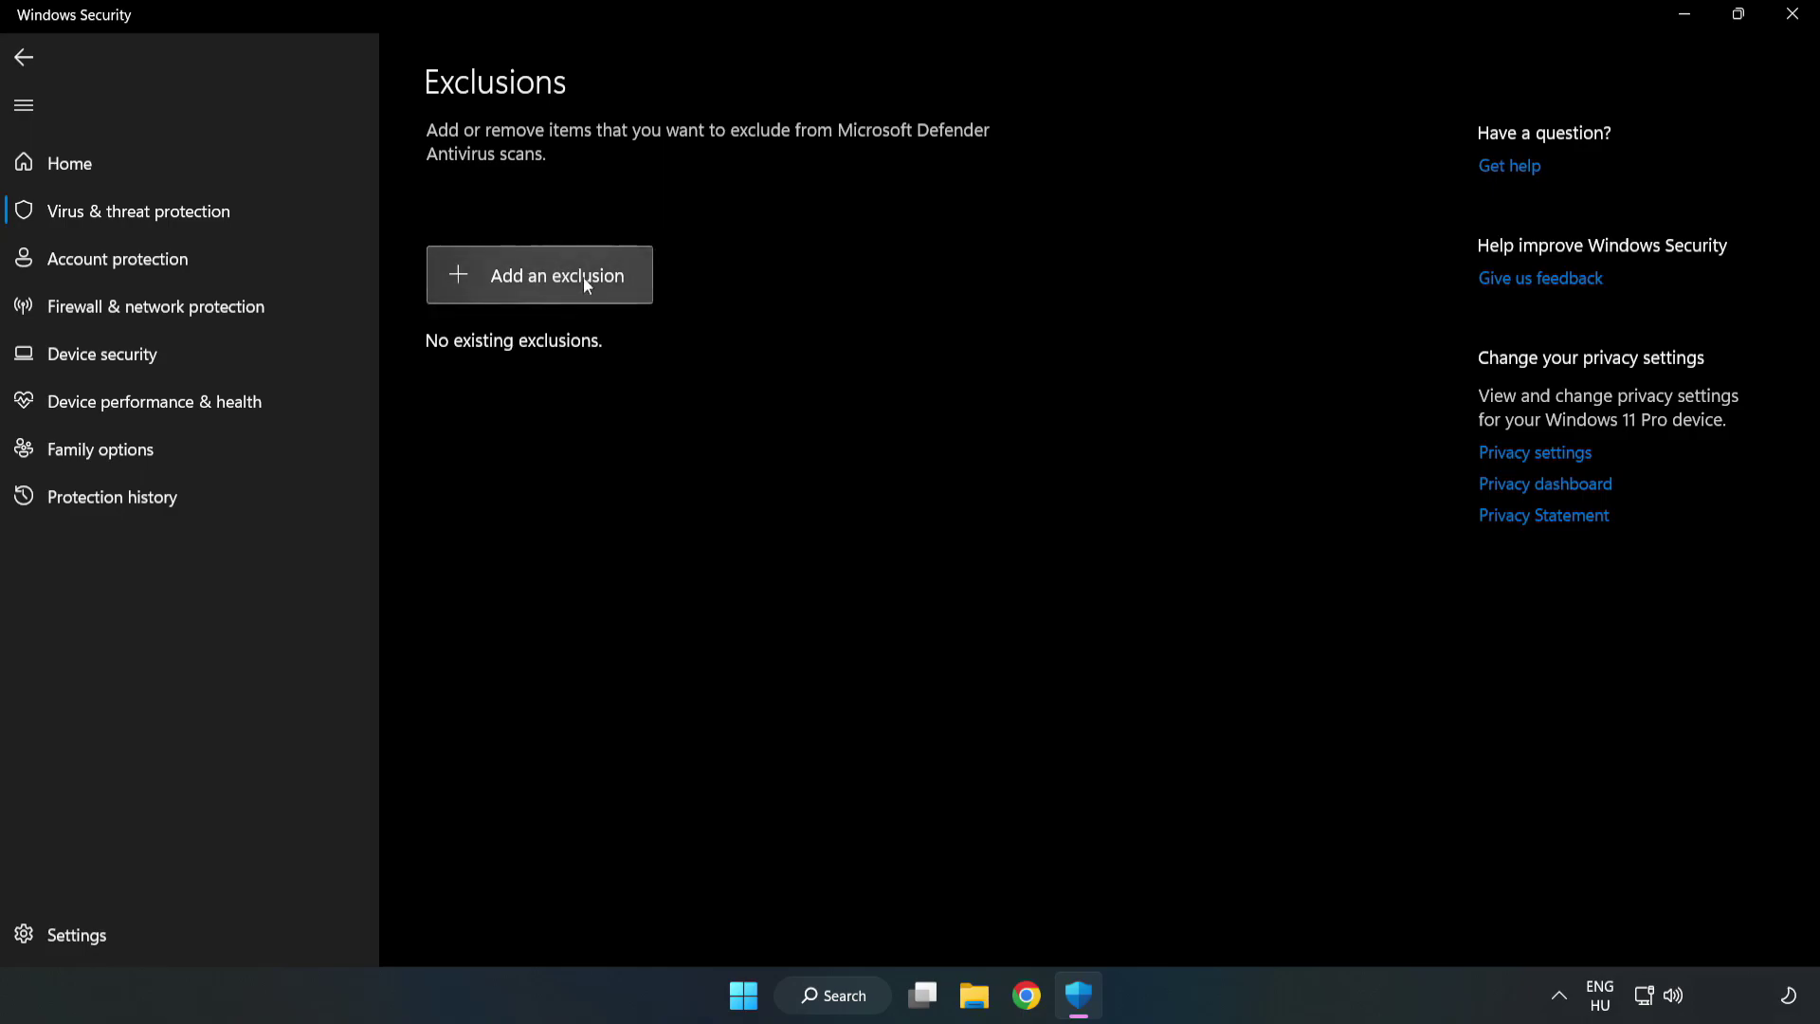
left_click(557, 285)
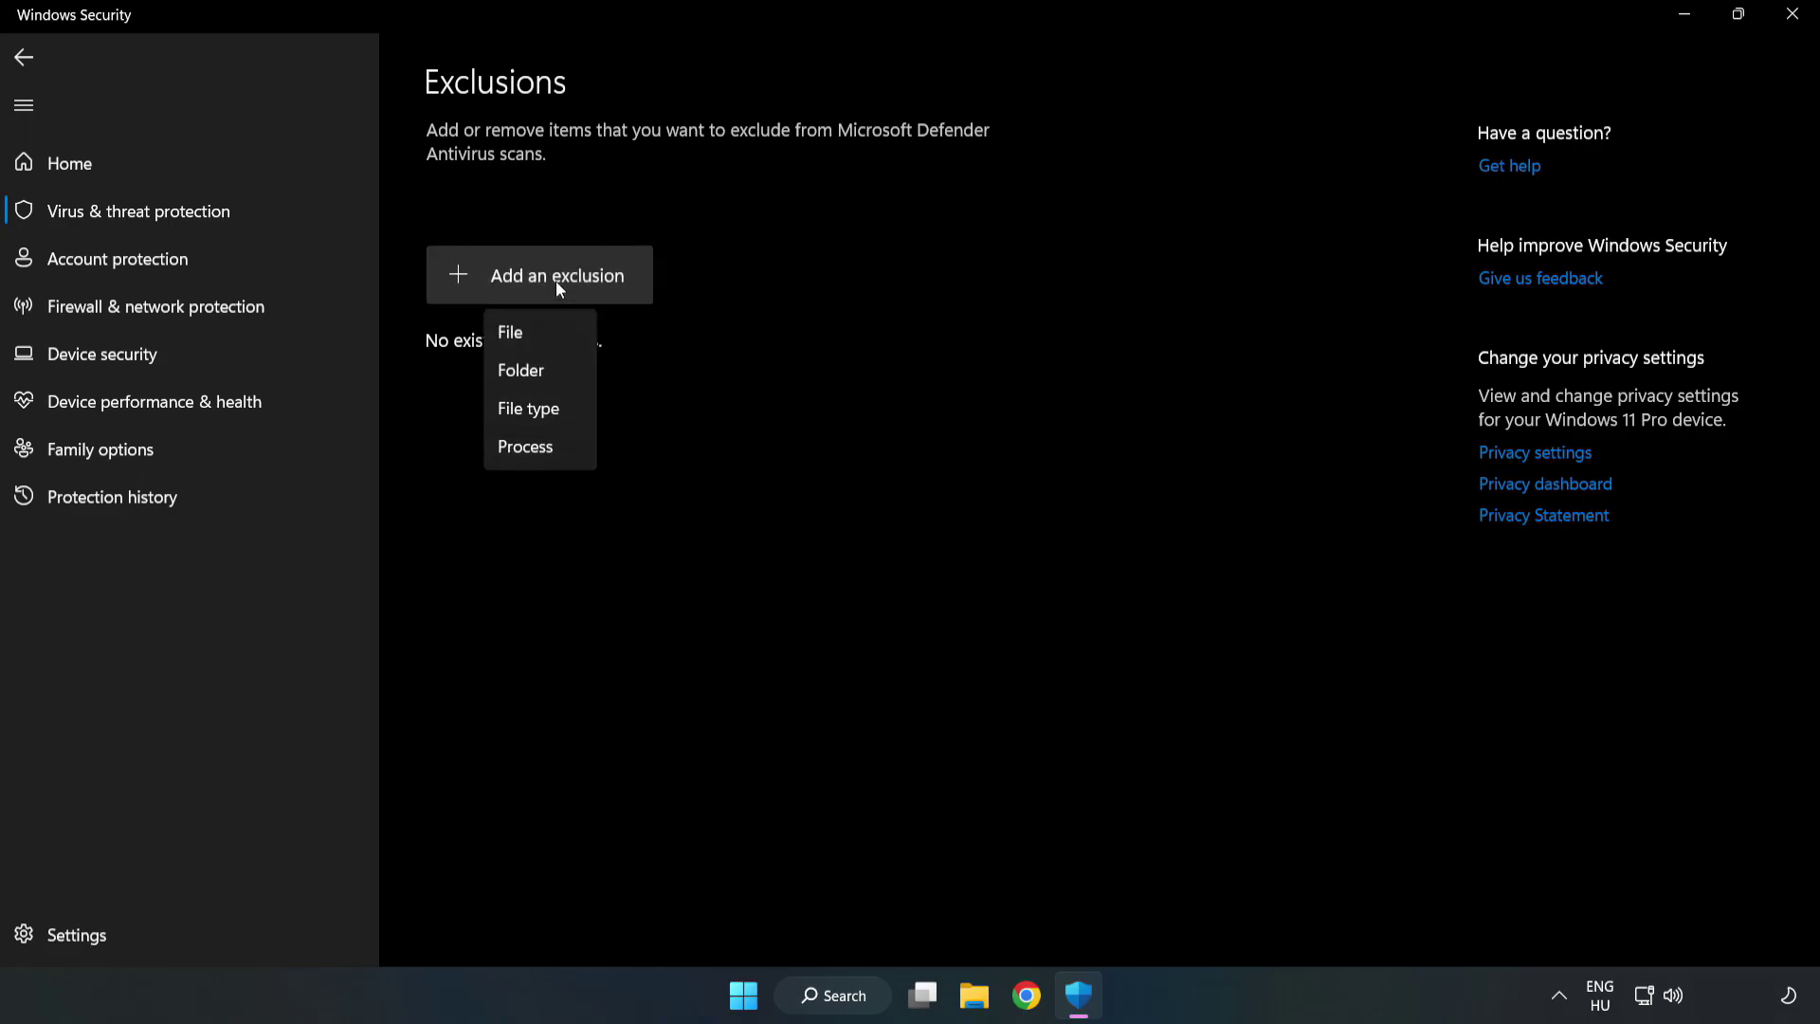
left_click(520, 337)
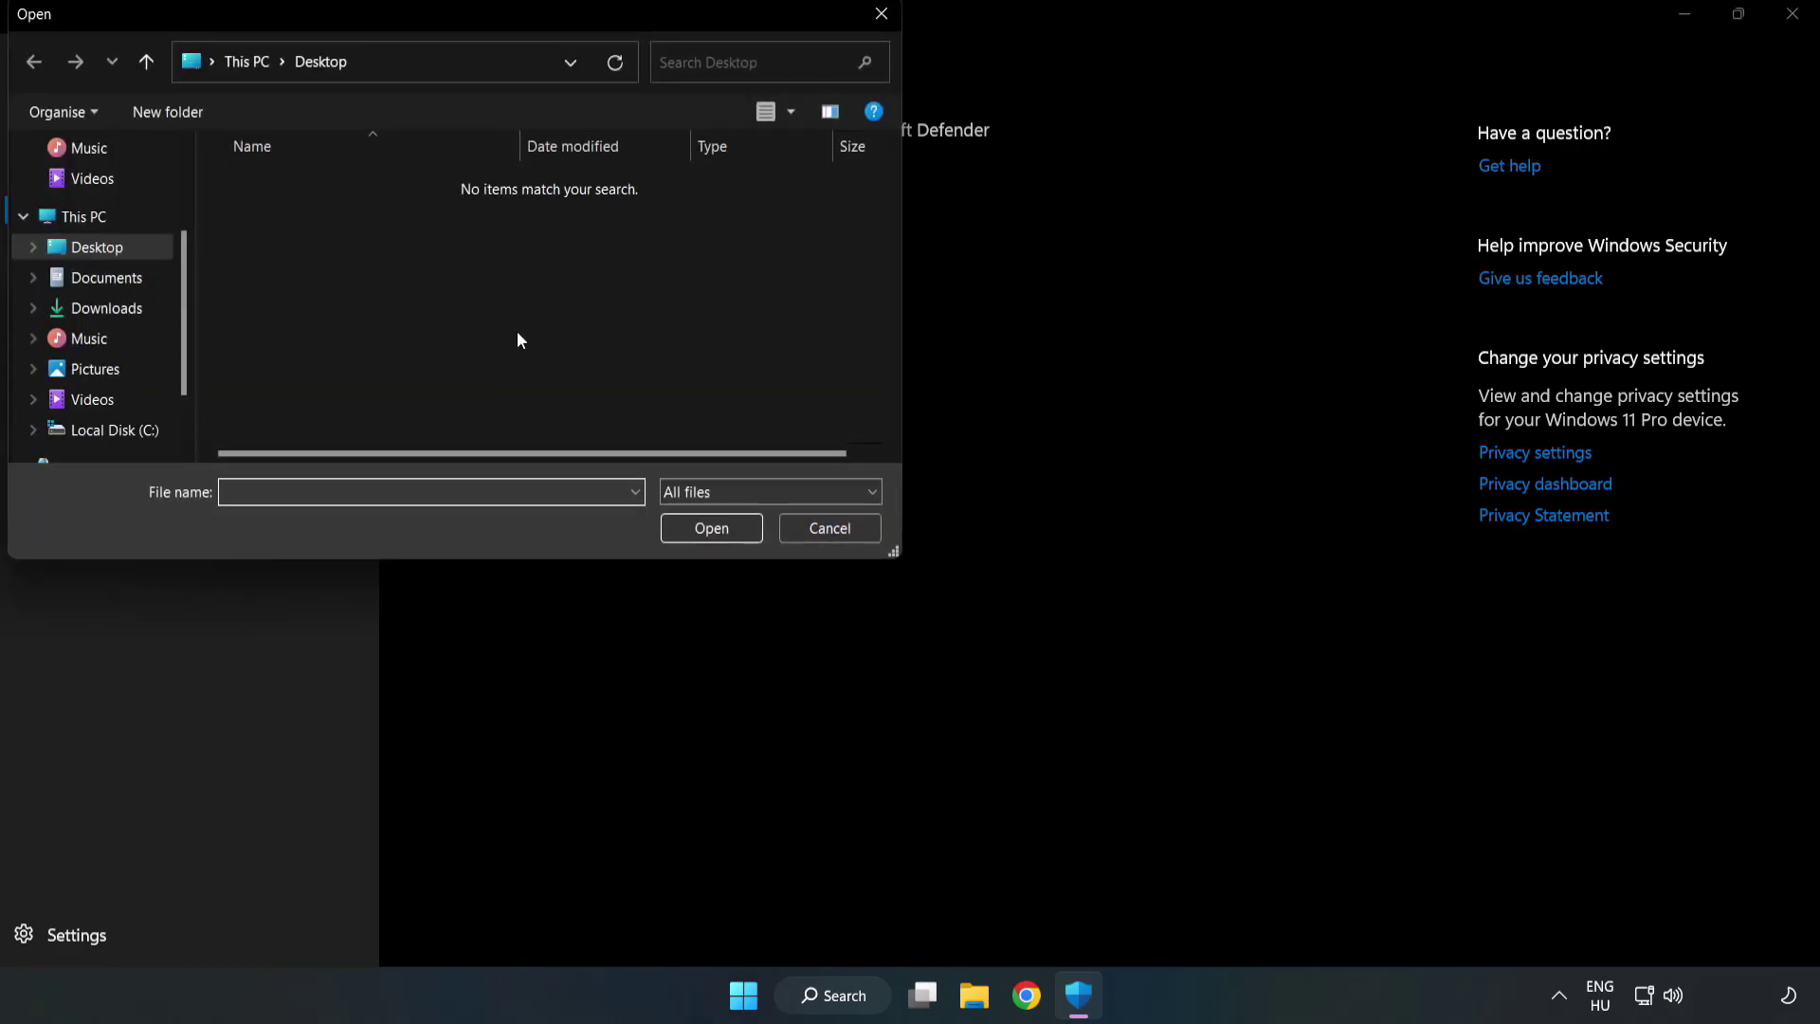
left_click_drag(489, 16, 838, 209)
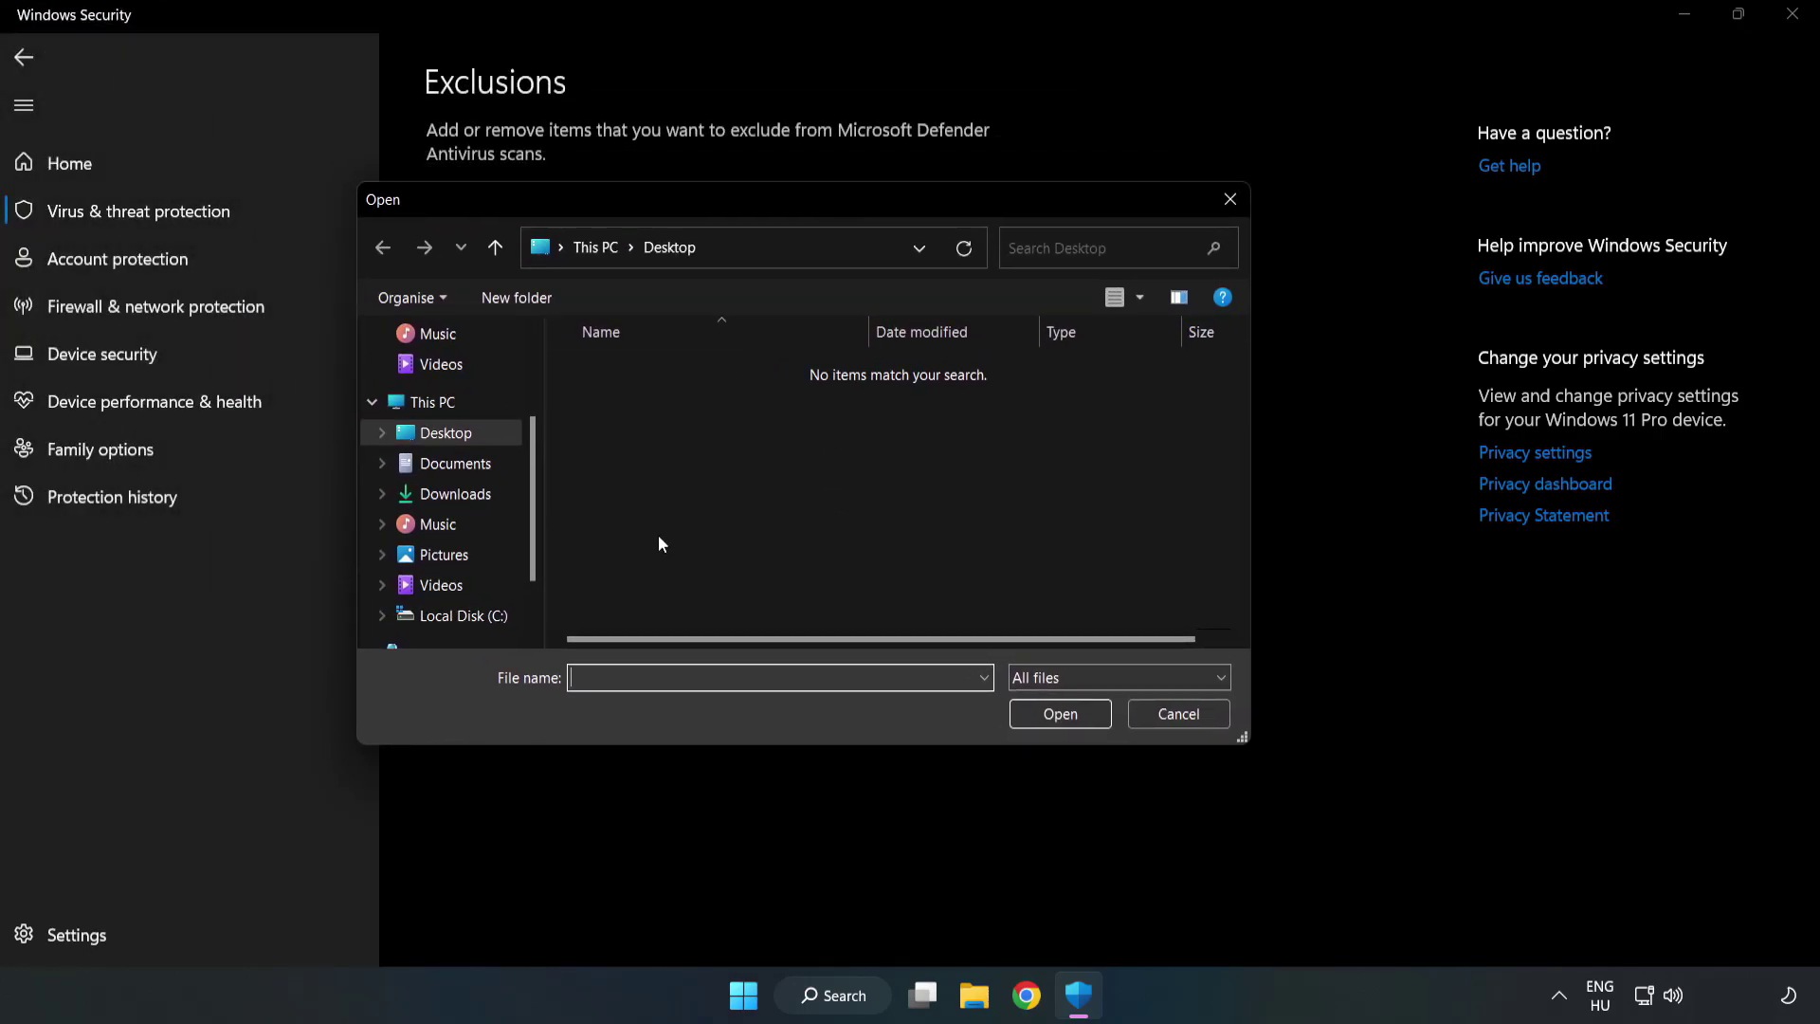
left_click(466, 616)
double_click(715, 452)
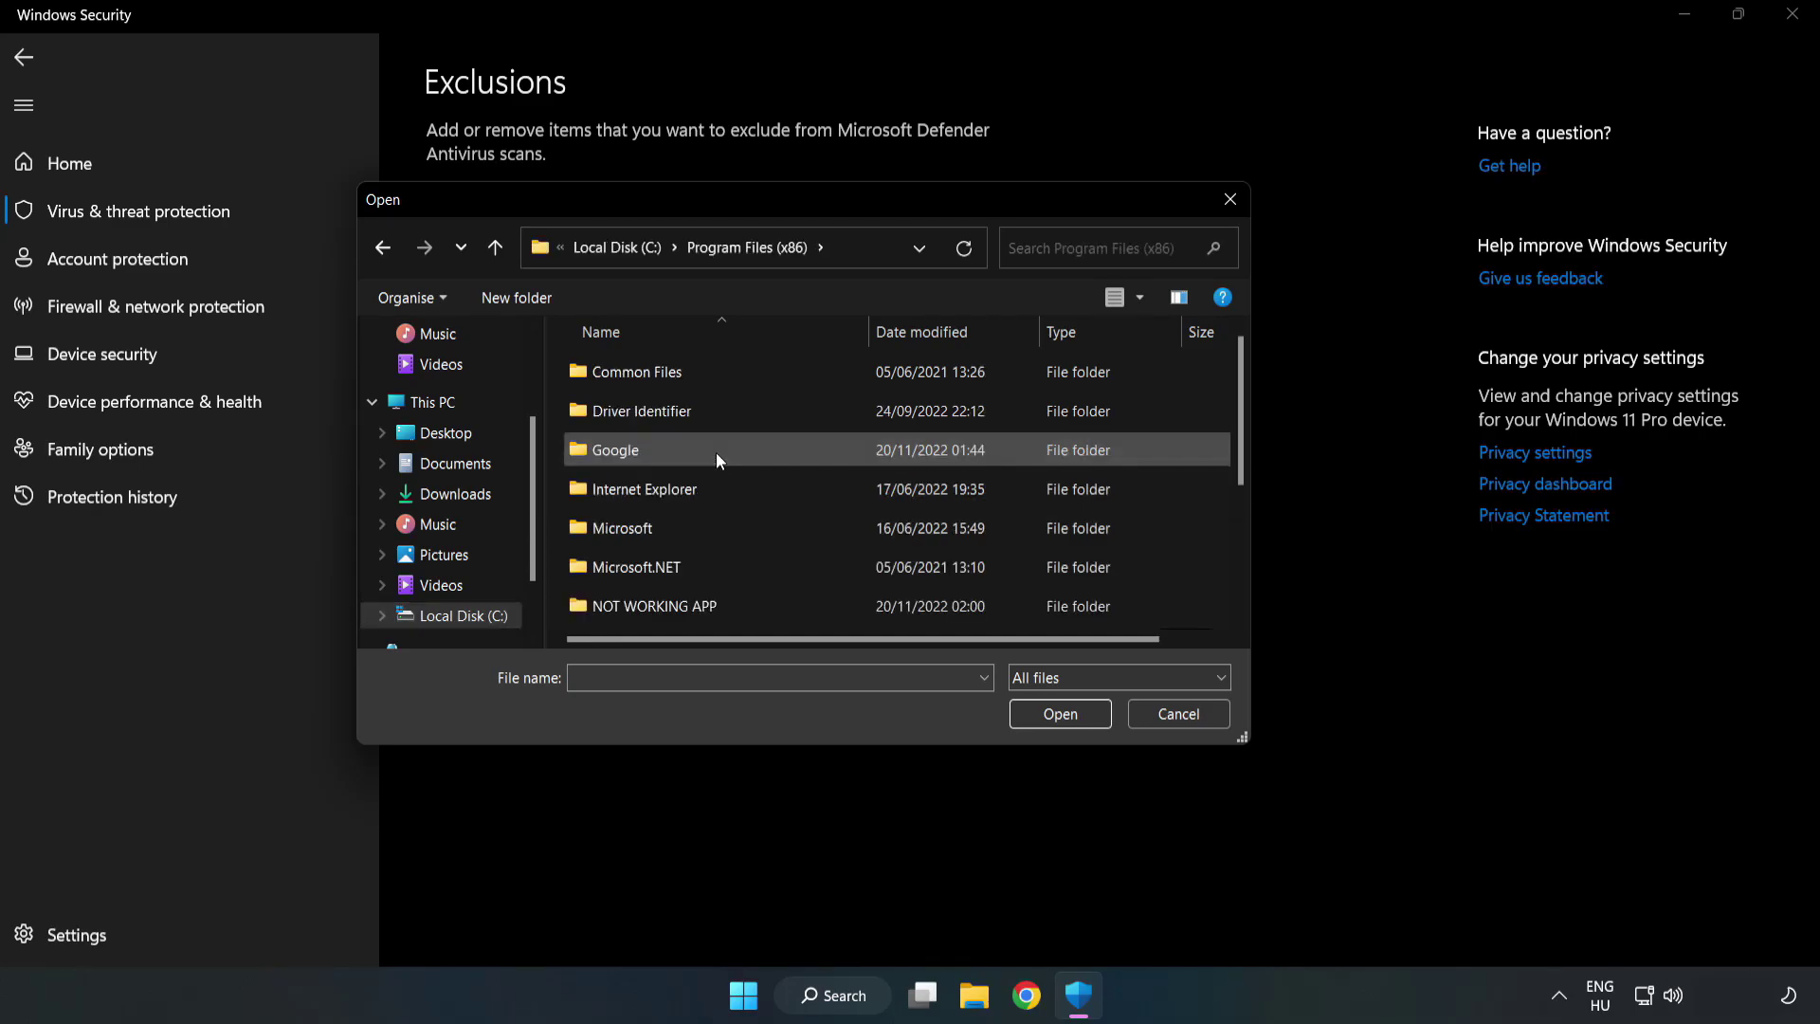
double_click(715, 604)
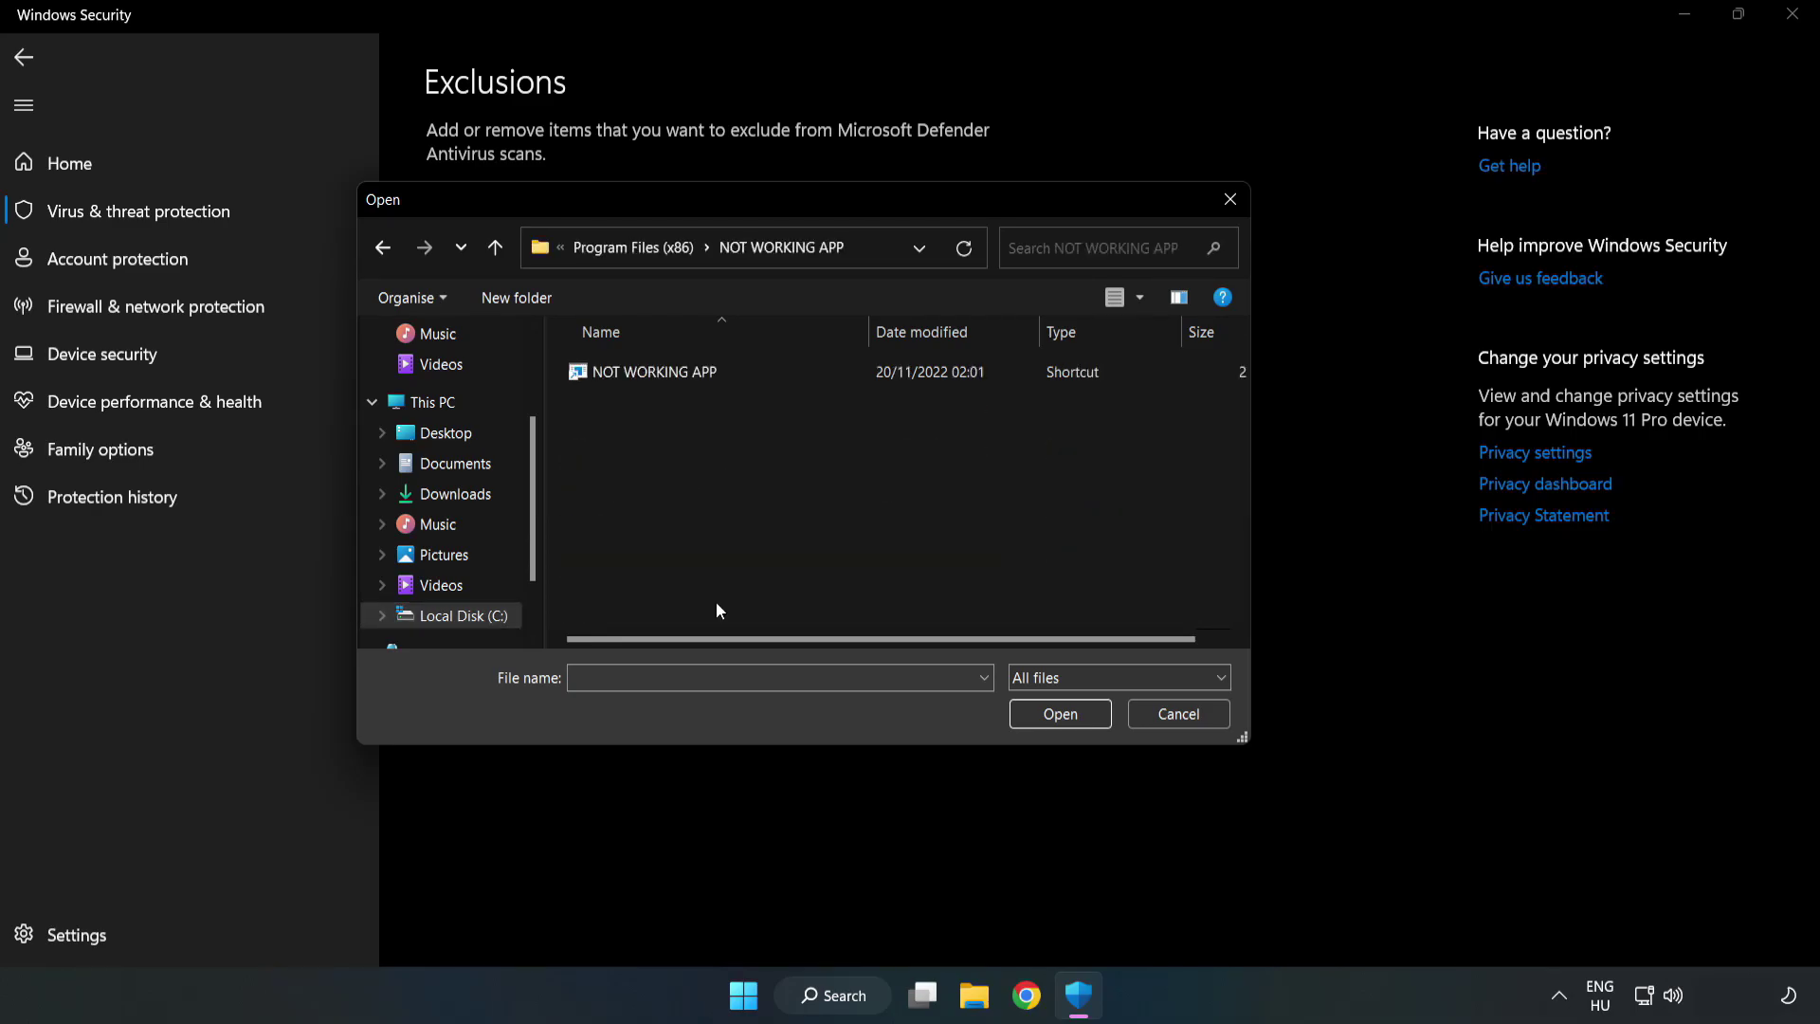
left_click(642, 372)
left_click(1060, 716)
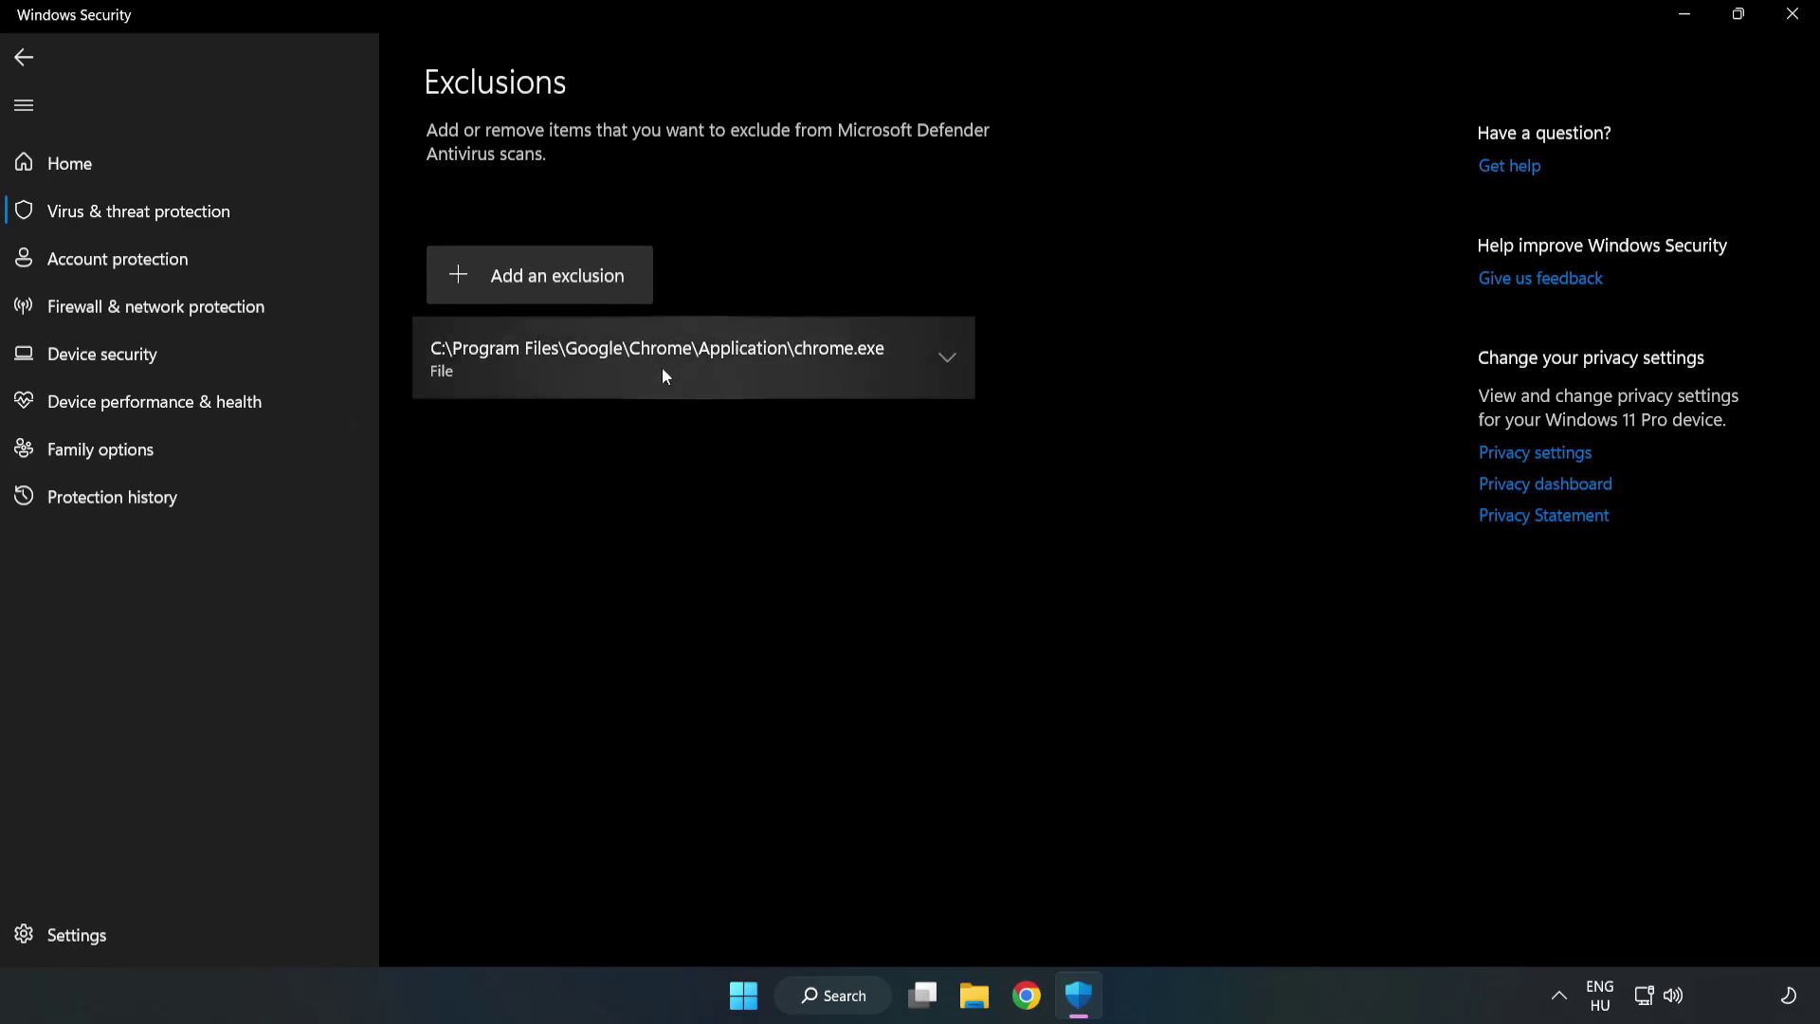
left_click(1790, 24)
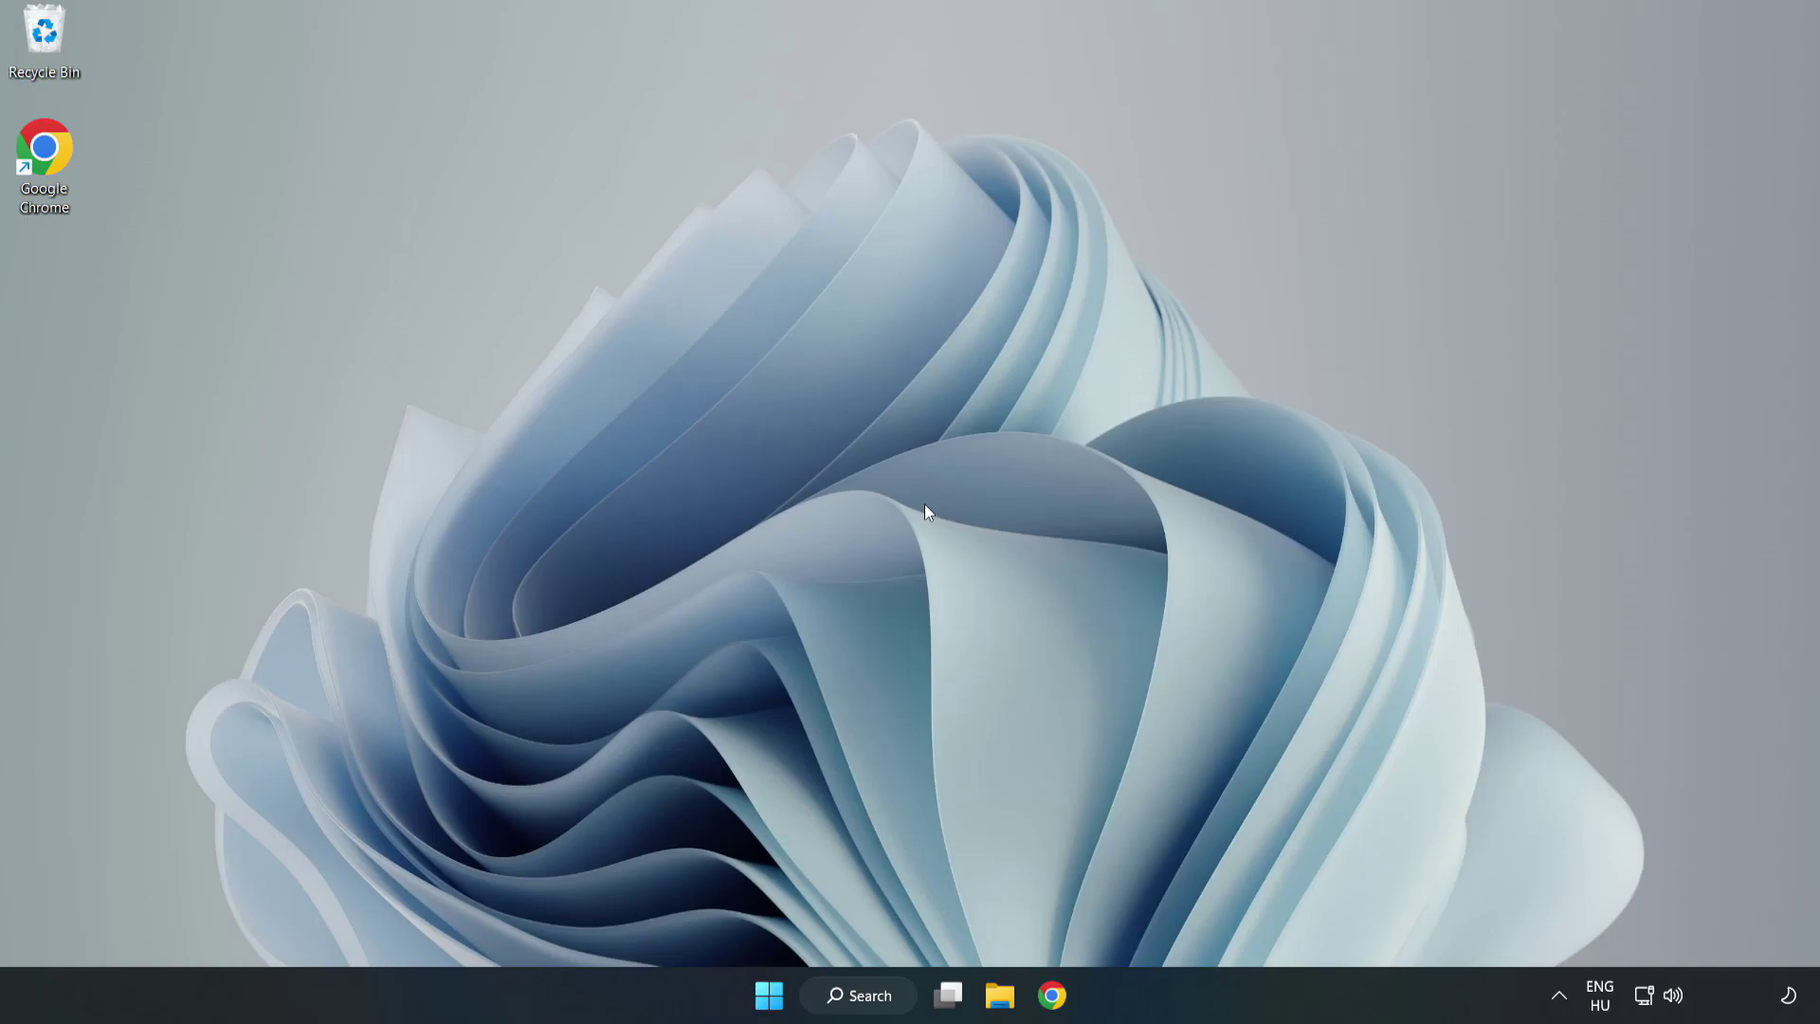
- Show the Start menu power options so Restart is available
left_click(768, 994)
left_click(1205, 913)
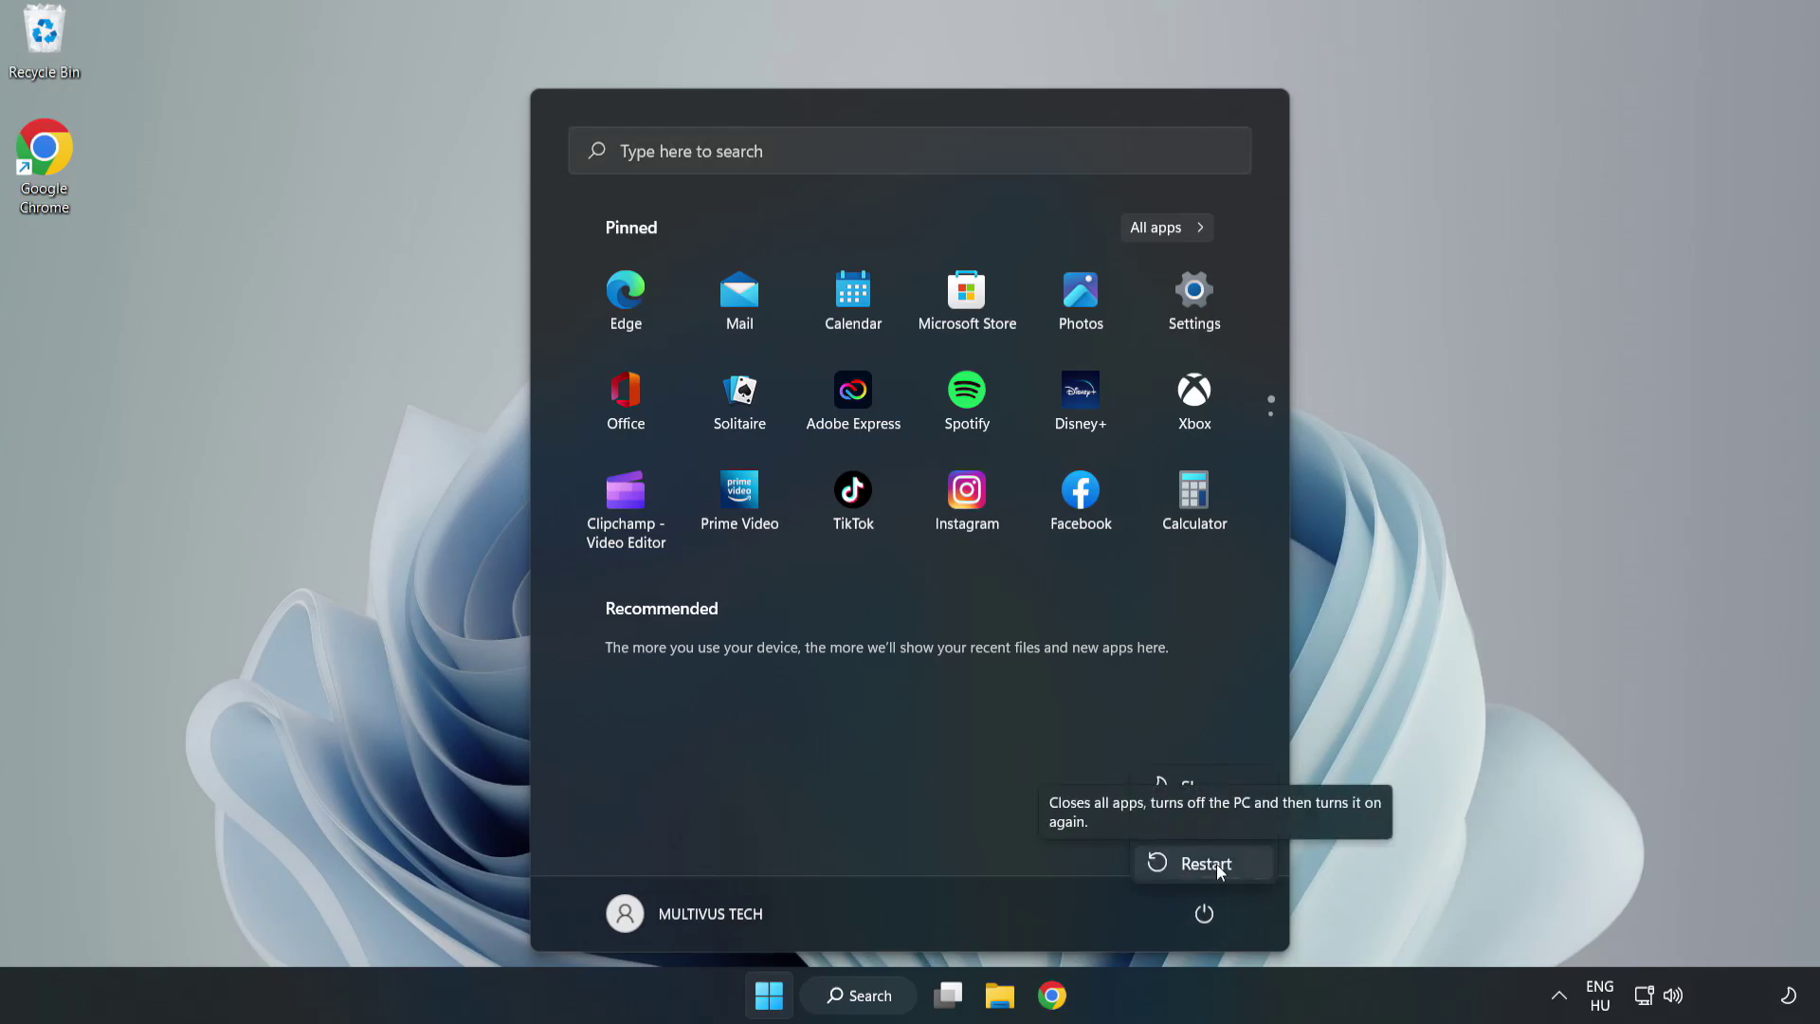